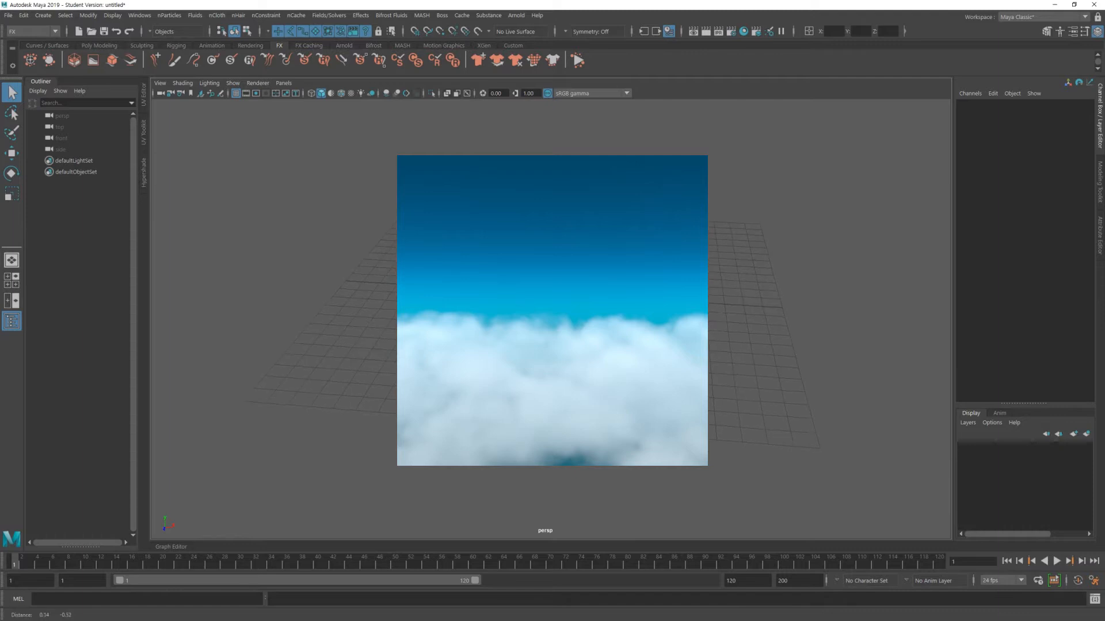
Create a 3D fluid container with the default settings at the origin.
middle_click_drag(533, 322, 535, 329, "alt")
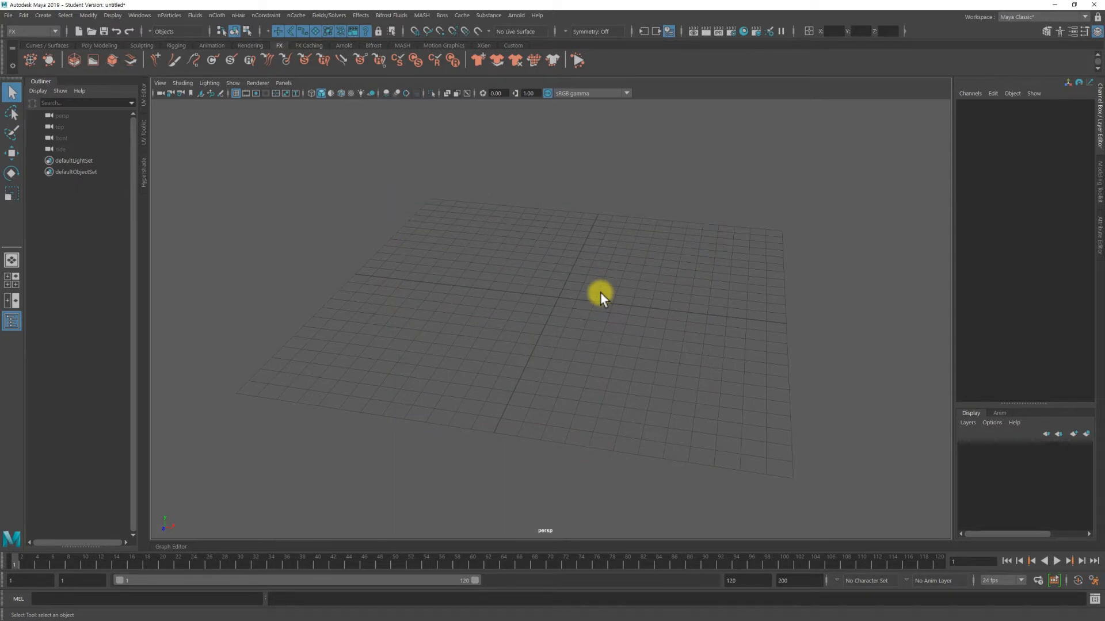
right_click_drag(597, 293, 543, 279, "alt")
left_click(187, 15)
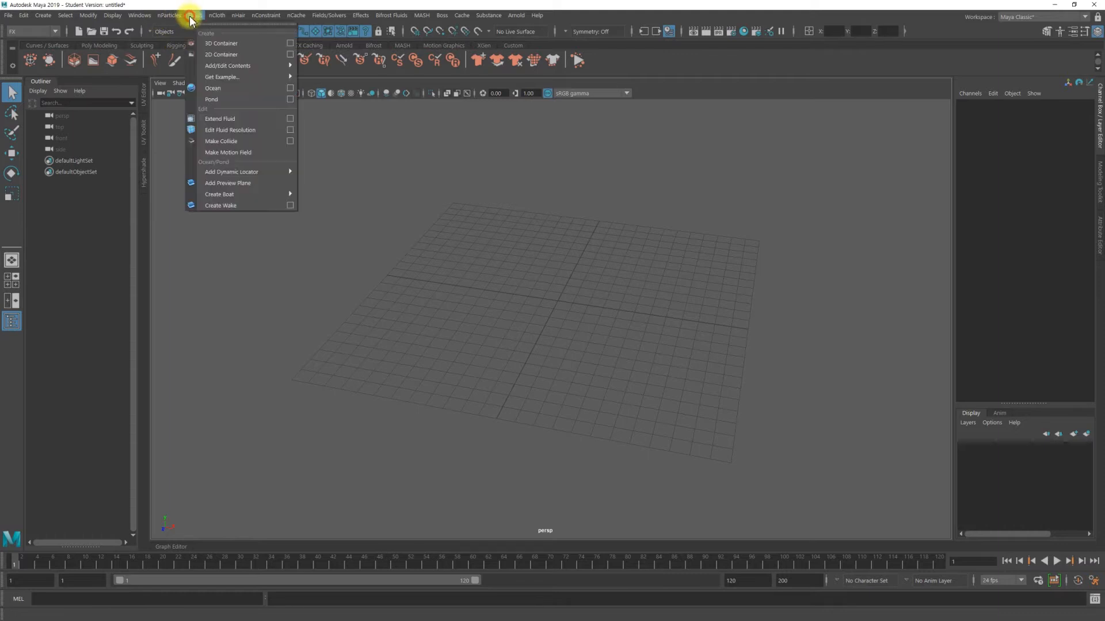
left_click(257, 43)
Examine the fluid container's bounding box, base grid and central emitter from several angles.
left_click_drag(643, 236, 567, 243, "alt")
right_click_drag(567, 244, 605, 205, "alt")
left_click_drag(620, 331, 679, 323, "alt")
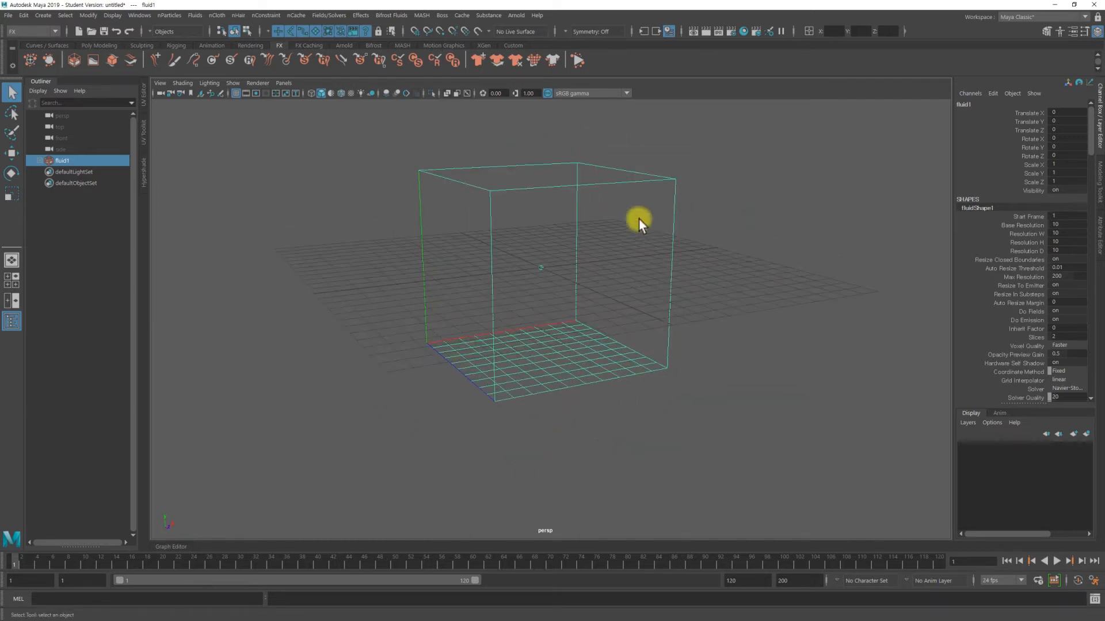
left_click_drag(607, 344, 587, 325, "alt")
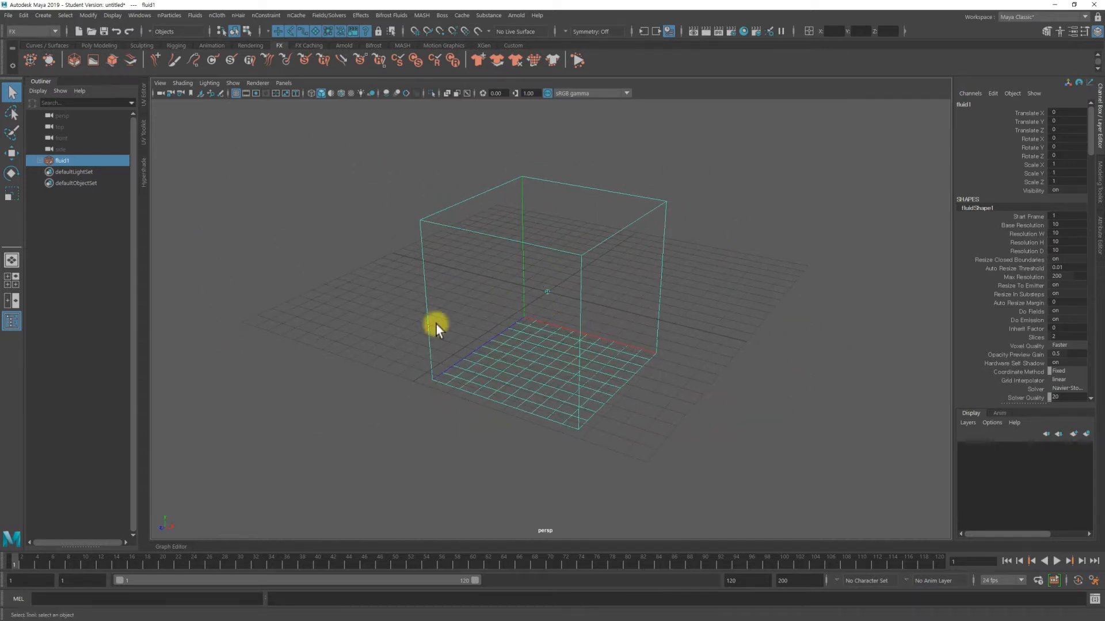
left_click_drag(631, 271, 612, 210, "alt")
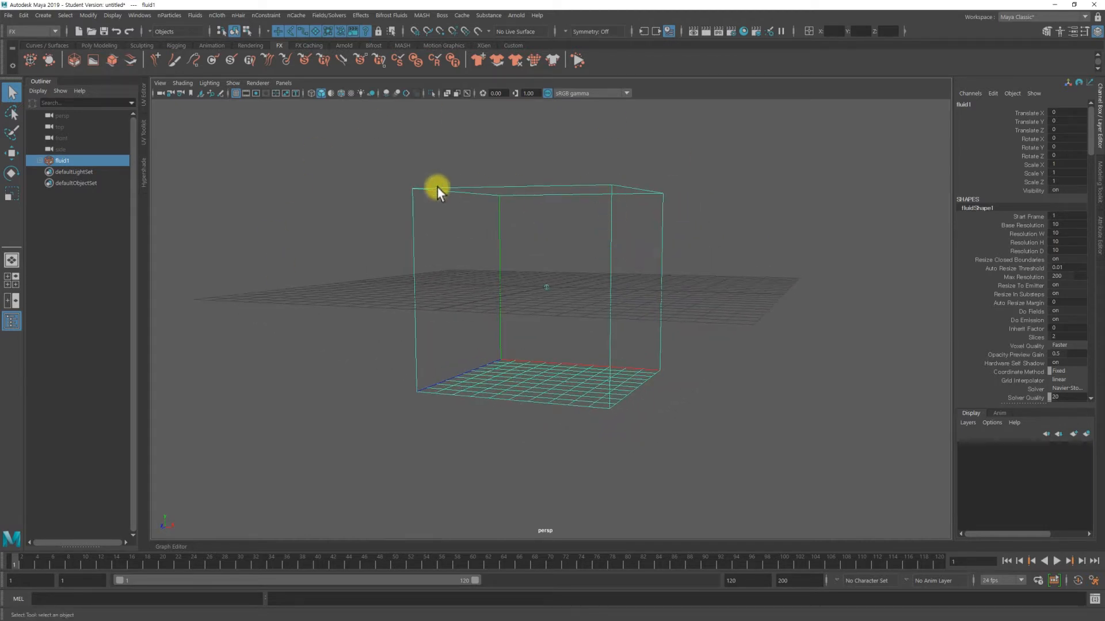
left_click_drag(669, 266, 715, 292, "alt")
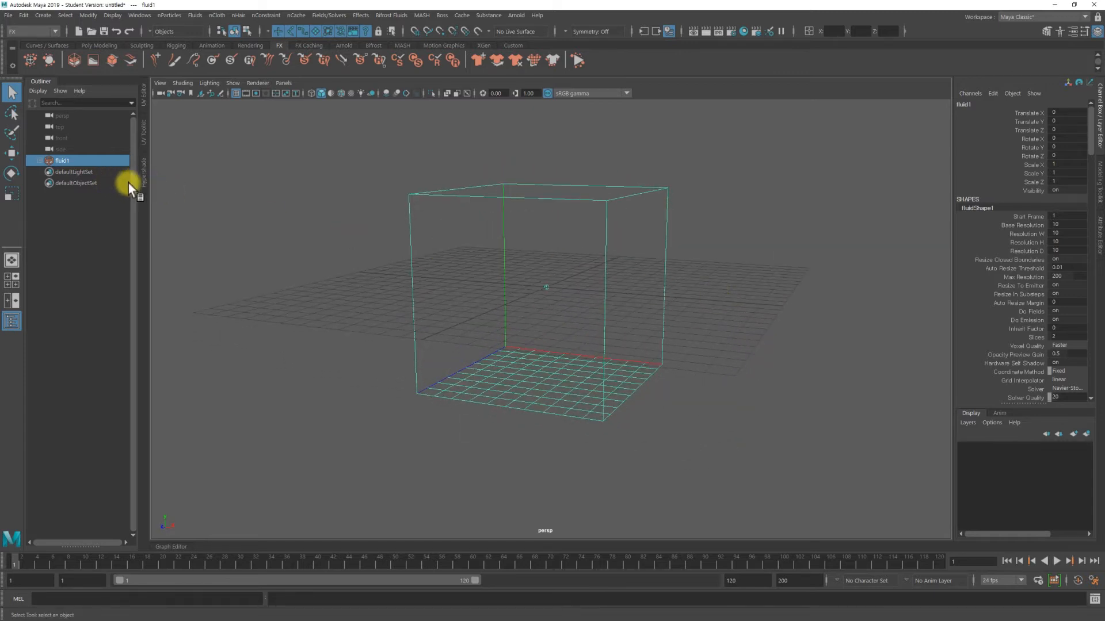
left_click_drag(440, 283, 598, 345, "alt")
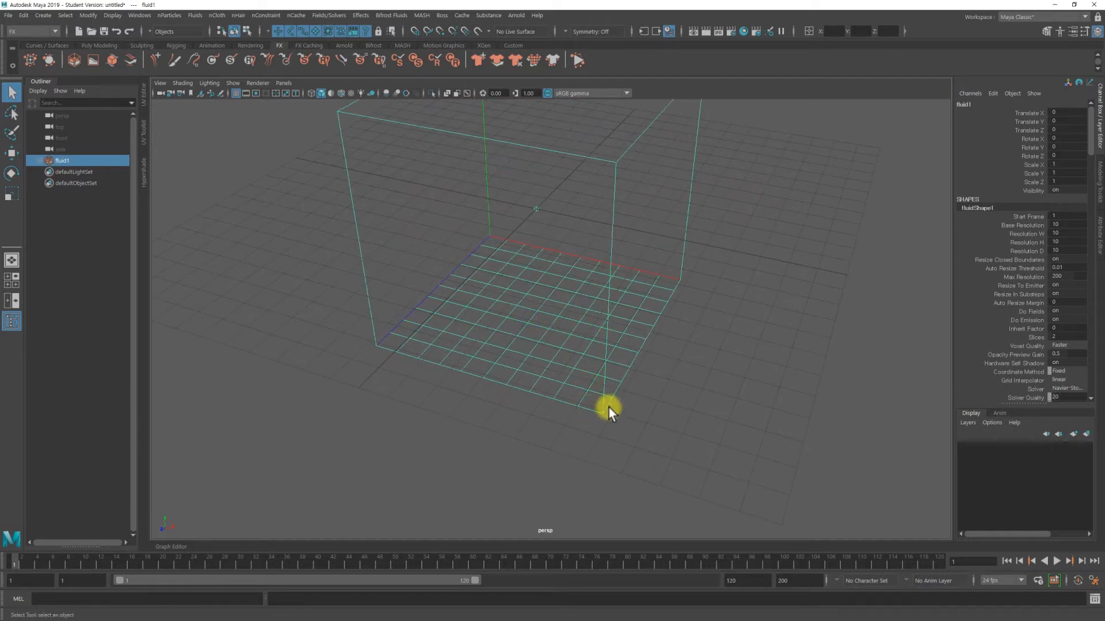
left_click_drag(617, 378, 627, 356, "alt")
left_click_drag(588, 418, 602, 390, "alt")
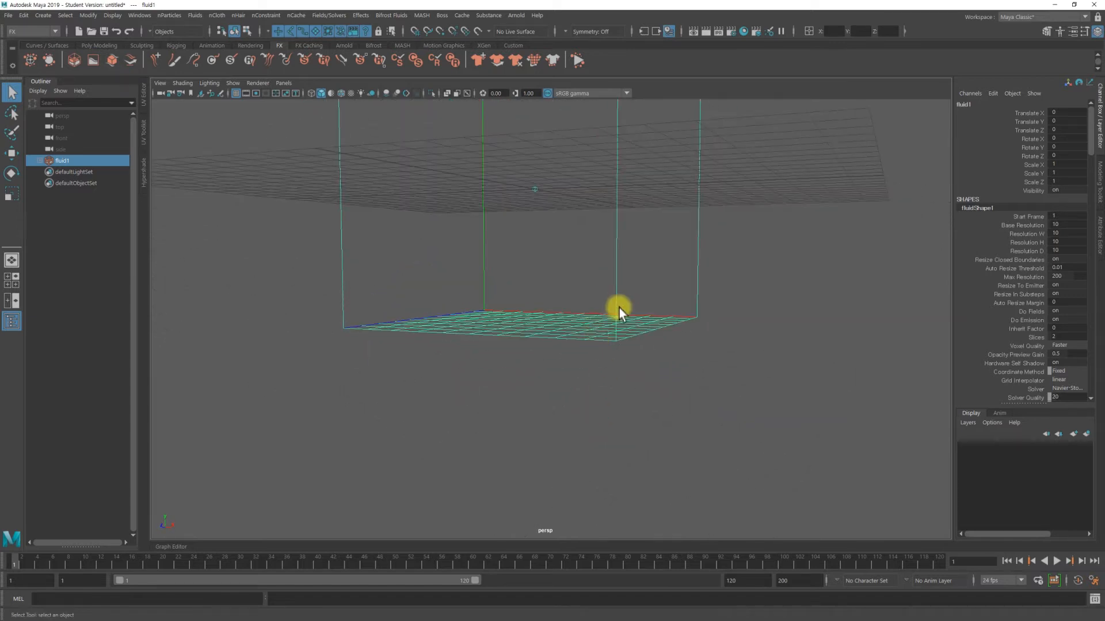
left_click_drag(662, 345, 664, 302, "alt")
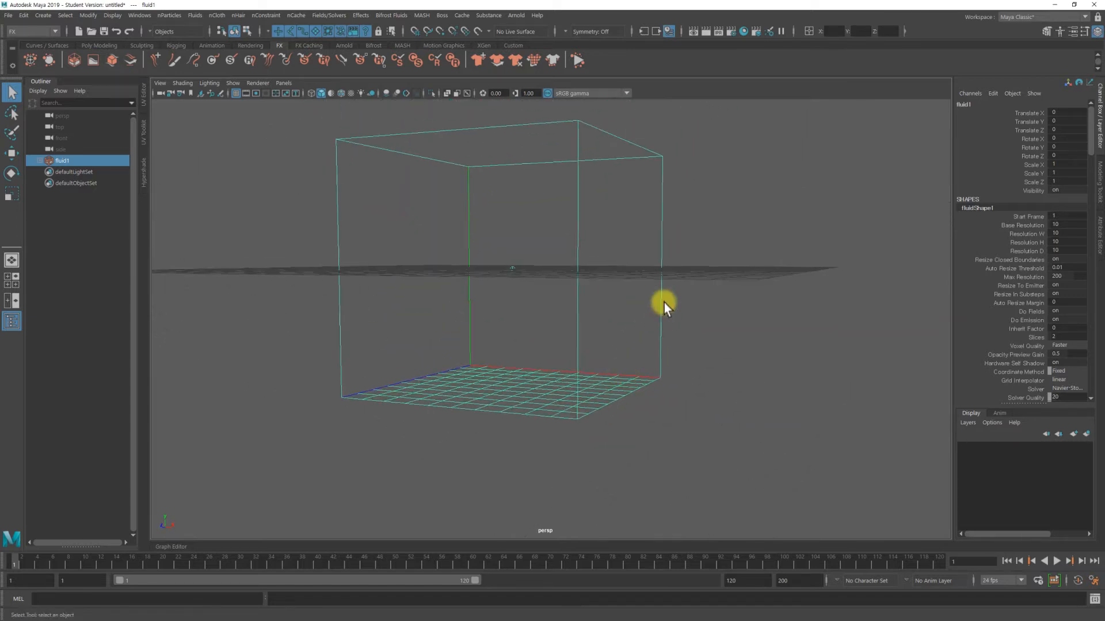
Set the fluid container's Boundary Draw to Full in its display attributes.
key("ctrl+a")
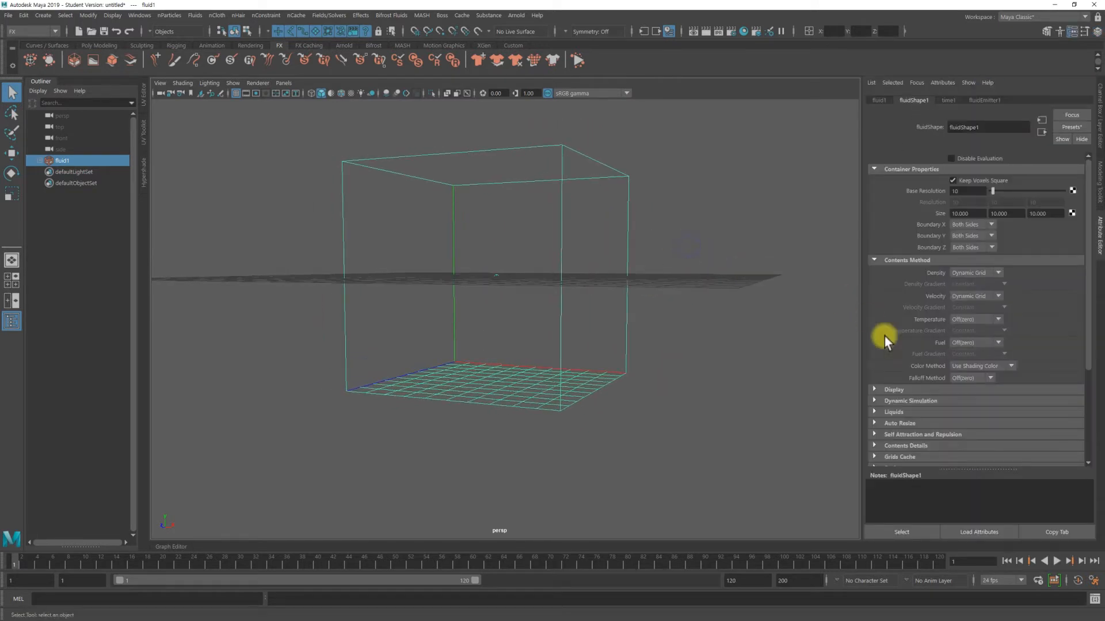
left_click(896, 391)
scroll(924, 312, "down", 2)
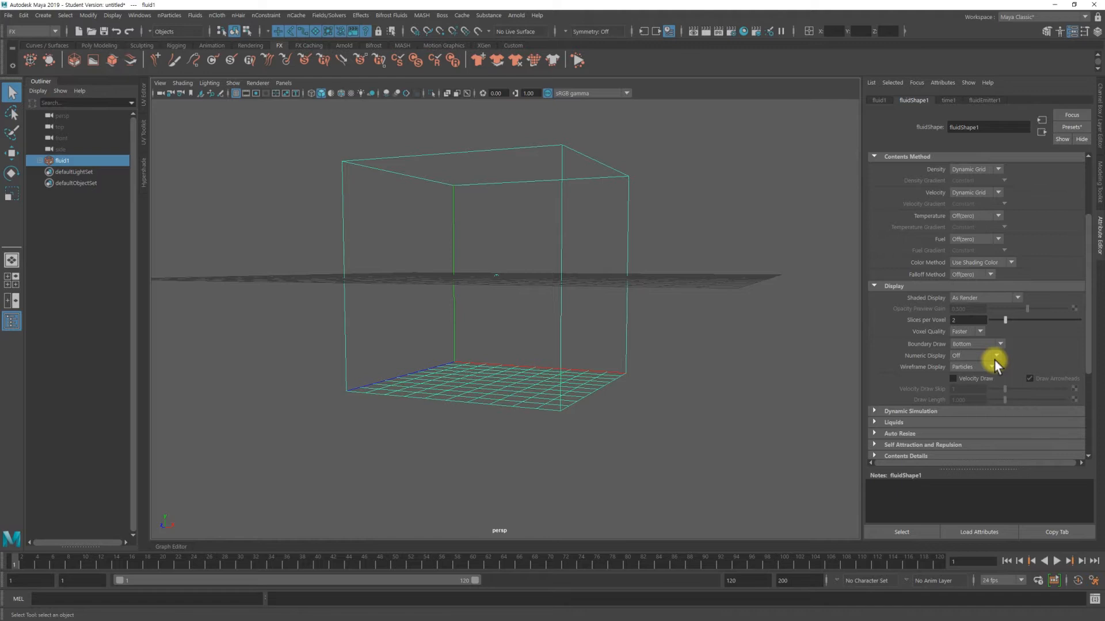
left_click(978, 346)
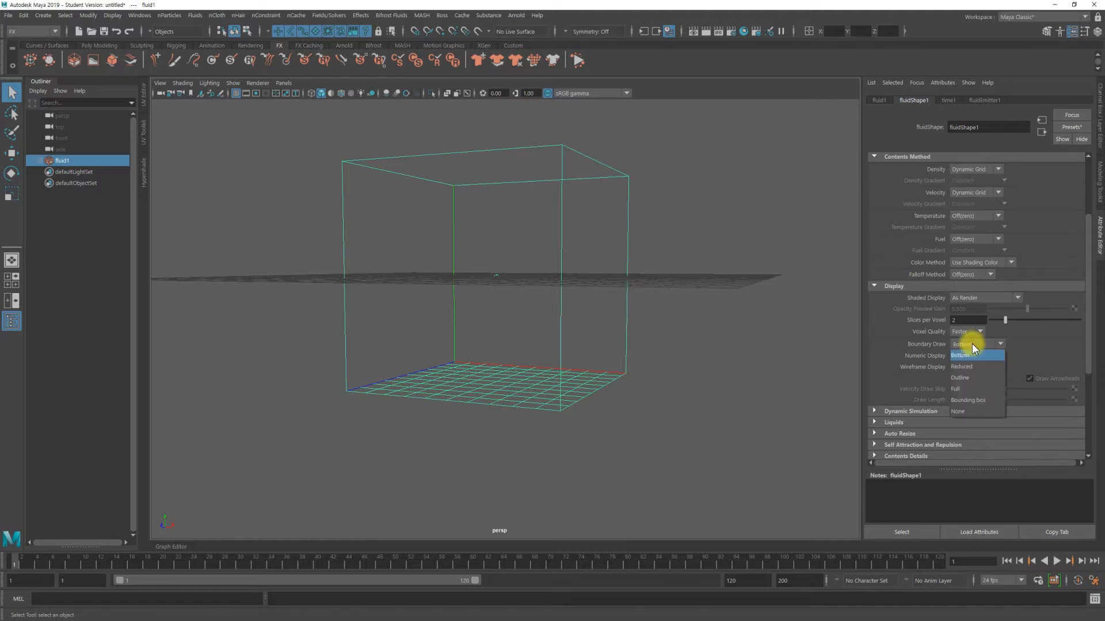
left_click(971, 388)
mouse_move(715, 292)
left_mouse_down("alt")
mouse_move(695, 340)
mouse_move(752, 303)
mouse_move(794, 297)
left_mouse_up("alt")
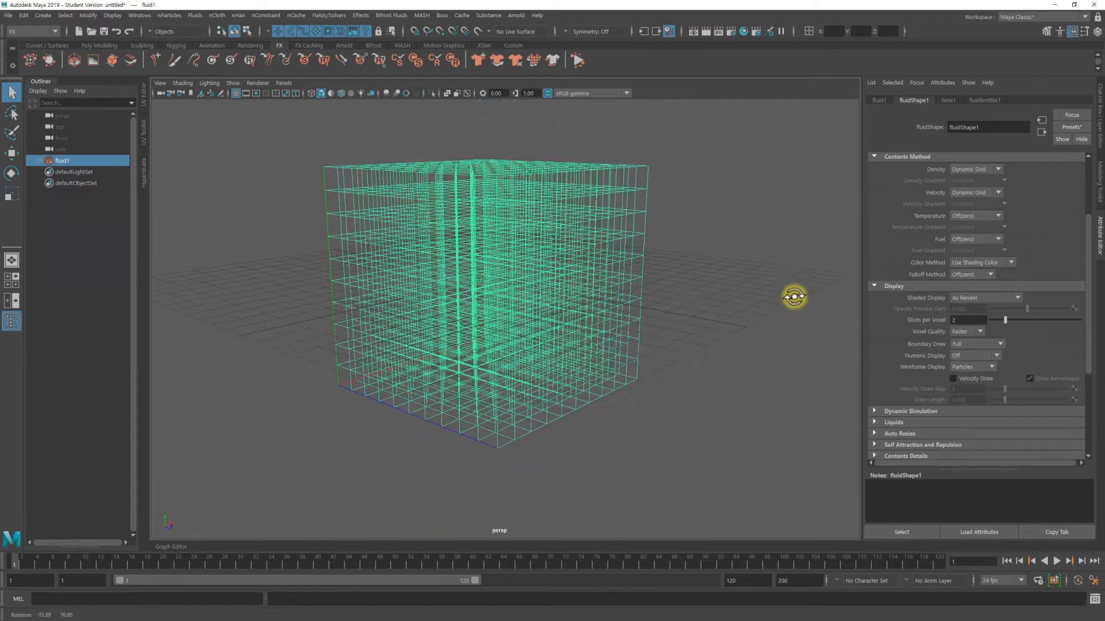
left_click_drag(670, 224, 592, 242, "alt")
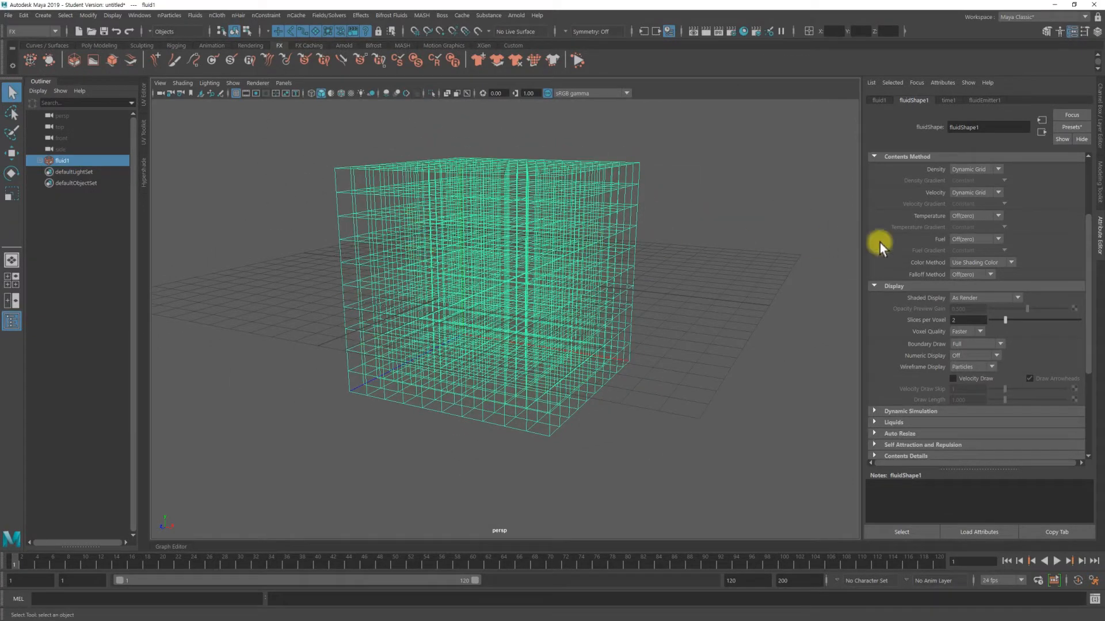
Set the fluid container's Base Resolution to 50.
scroll(973, 230, "up", 5)
double_click(970, 193)
type("50")
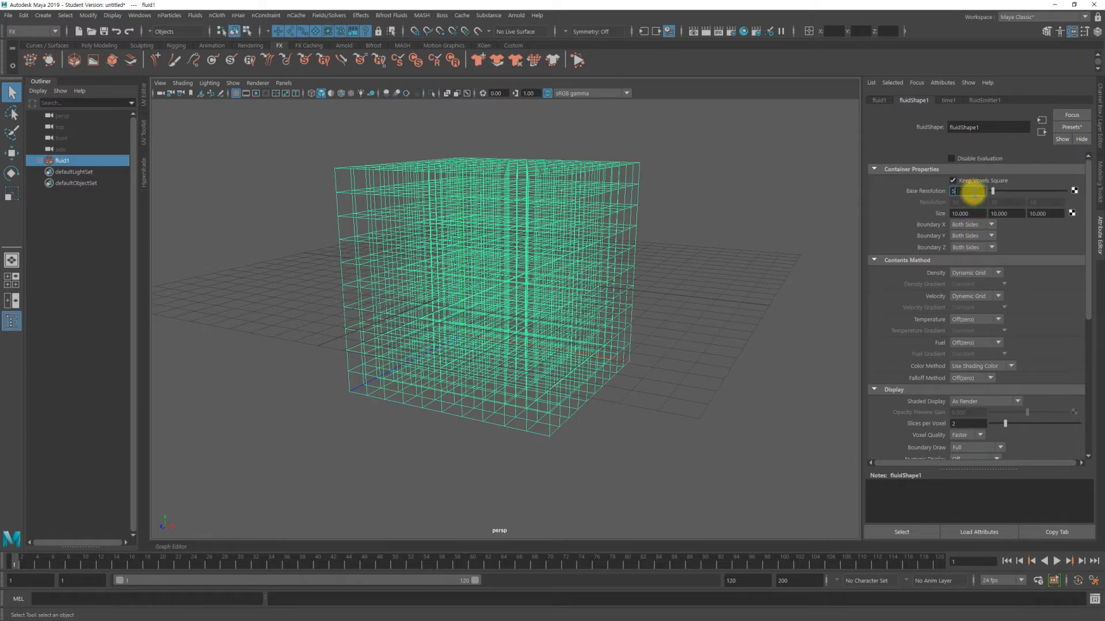
key("Return")
Examine the density of the container's voxel grid up close and from several angles.
middle_click_drag(476, 261, 545, 316, "alt")
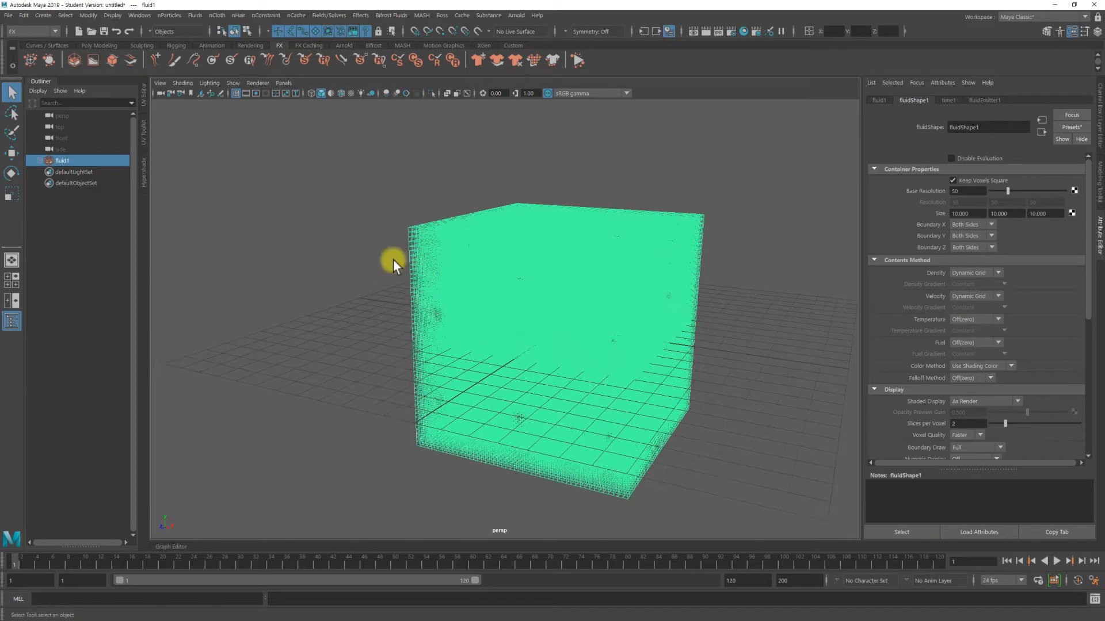
right_click_drag(393, 259, 683, 287, "alt")
middle_click_drag(377, 198, 430, 293, "alt")
right_click_drag(429, 294, 345, 274, "alt")
left_click_drag(380, 272, 477, 283, "alt")
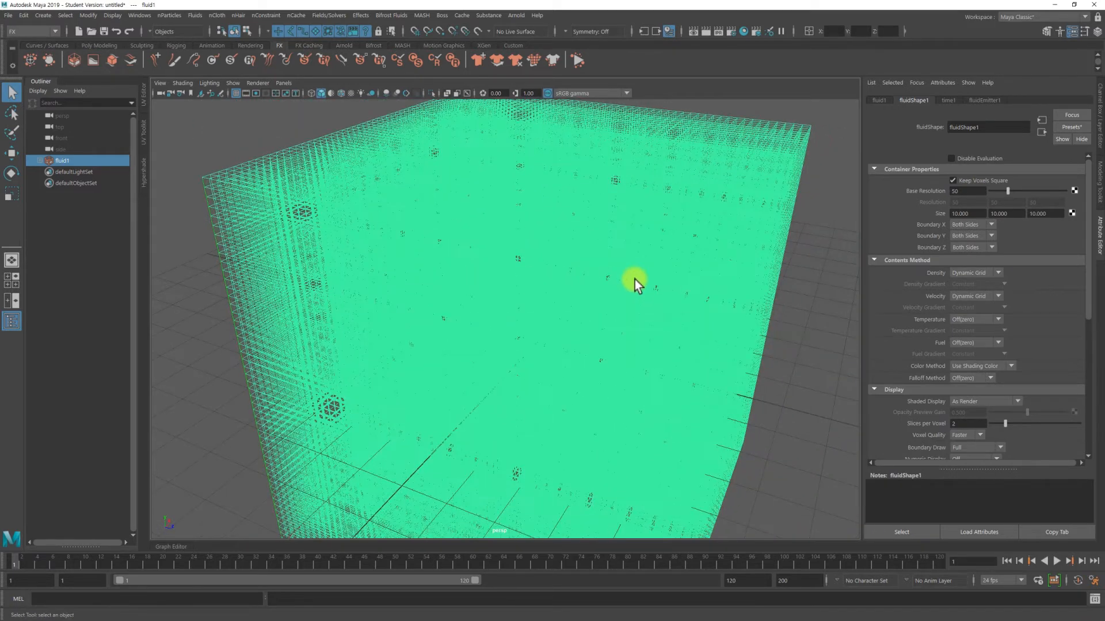
right_click_drag(631, 296, 469, 295, "alt")
middle_click_drag(535, 322, 511, 206, "alt")
right_click_drag(675, 269, 593, 273, "alt")
left_click_drag(593, 274, 547, 278, "alt")
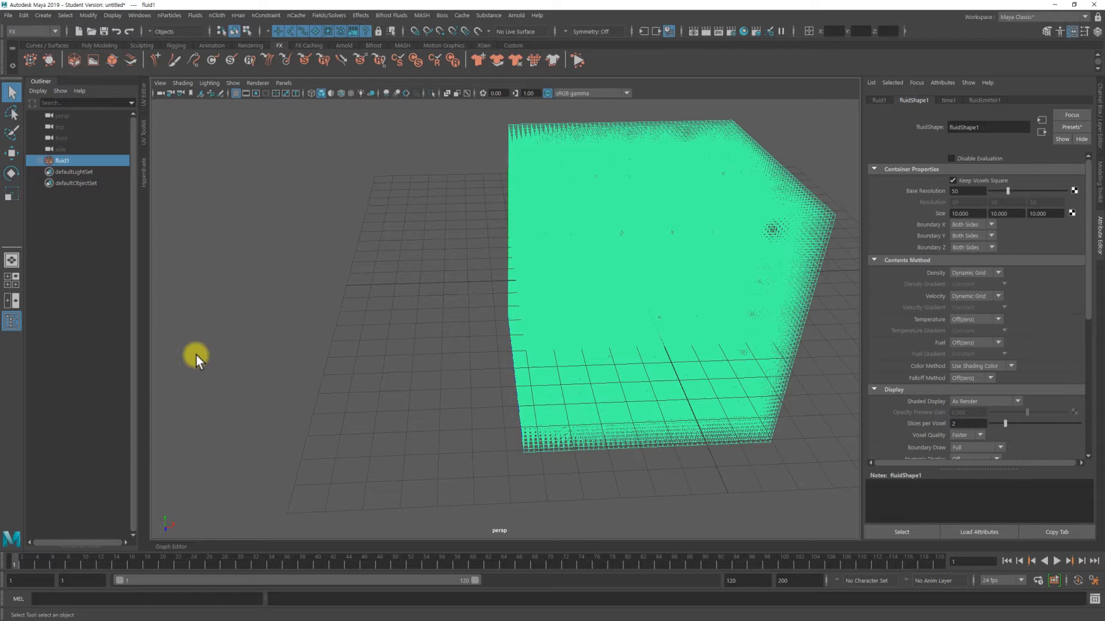
left_click_drag(631, 377, 576, 391, "alt")
middle_click_drag(576, 392, 536, 339, "alt")
right_click_drag(483, 355, 558, 422, "alt")
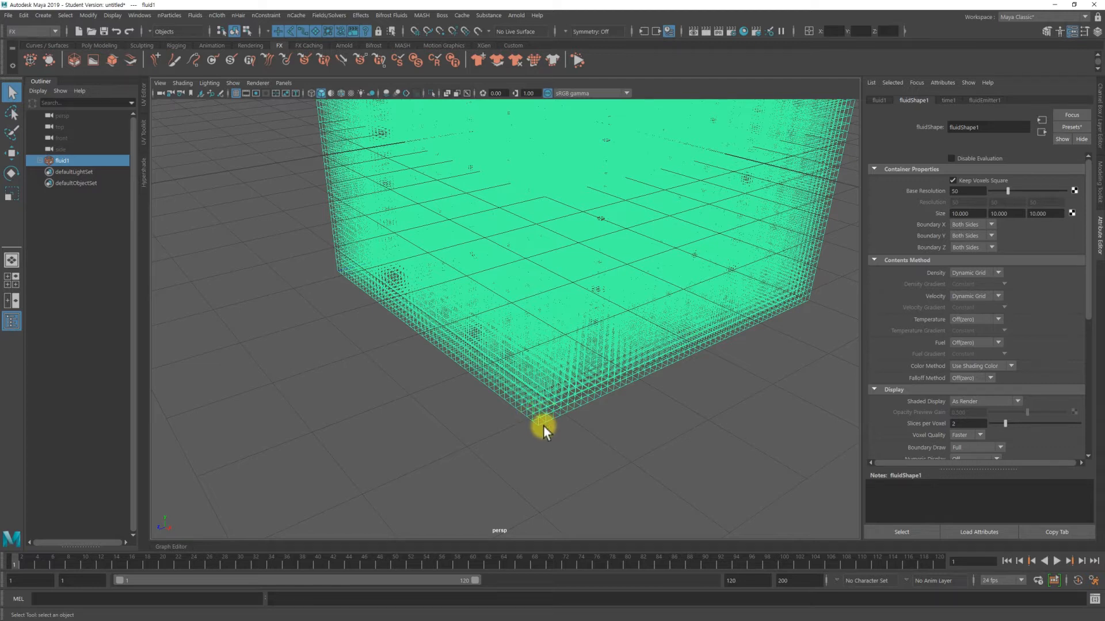
right_click_drag(672, 356, 535, 336, "alt")
middle_click_drag(613, 274, 614, 390, "alt")
right_click_drag(660, 361, 619, 360, "alt")
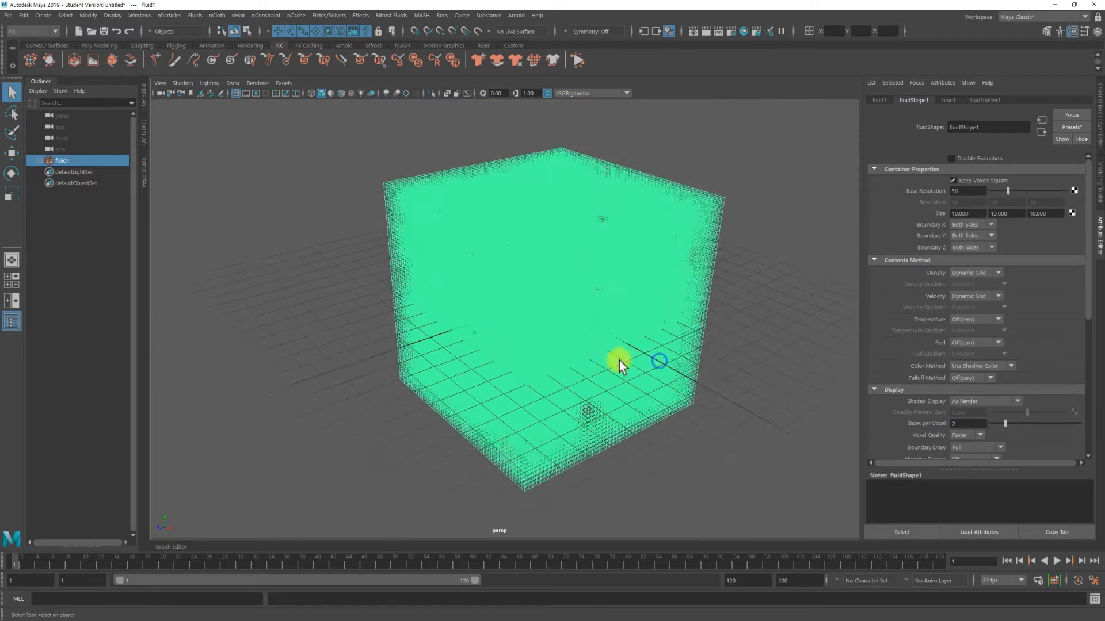
left_click_drag(619, 361, 747, 278, "alt")
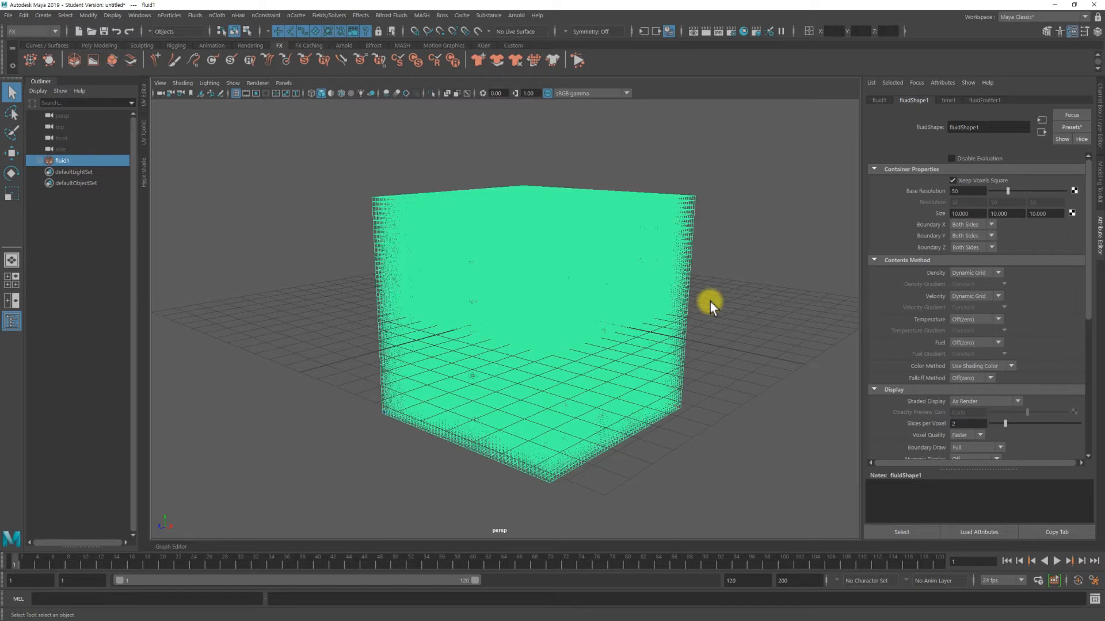
mouse_move(710, 297)
left_mouse_down("alt")
mouse_move(712, 285)
mouse_move(691, 298)
left_mouse_up("alt")
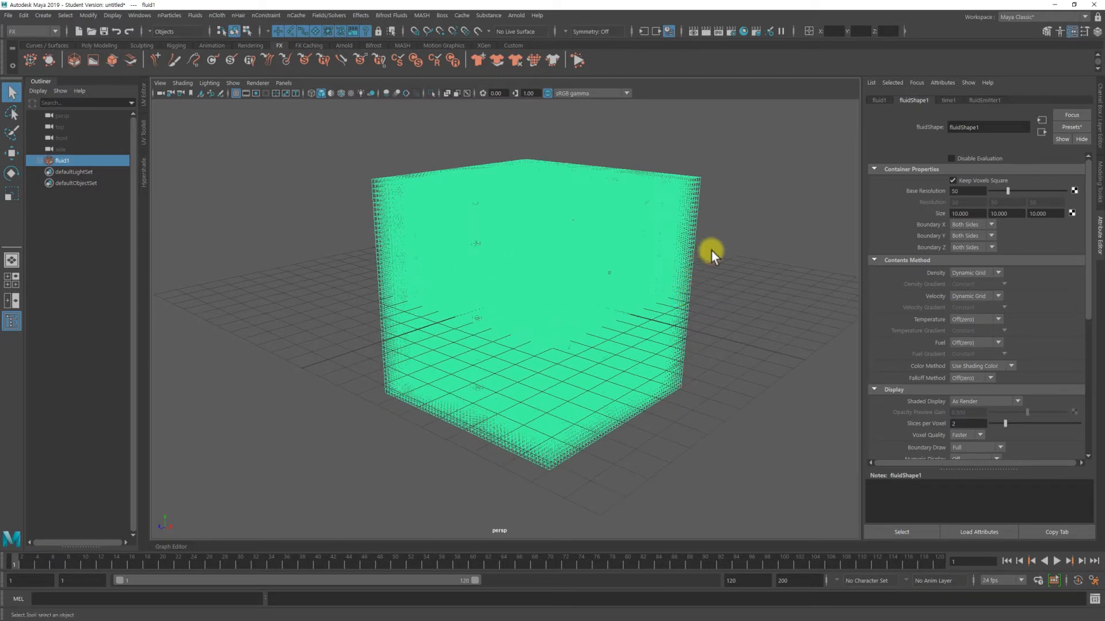
mouse_move(641, 254)
middle_mouse_down("alt")
mouse_move(666, 261)
mouse_move(653, 247)
middle_mouse_up("alt")
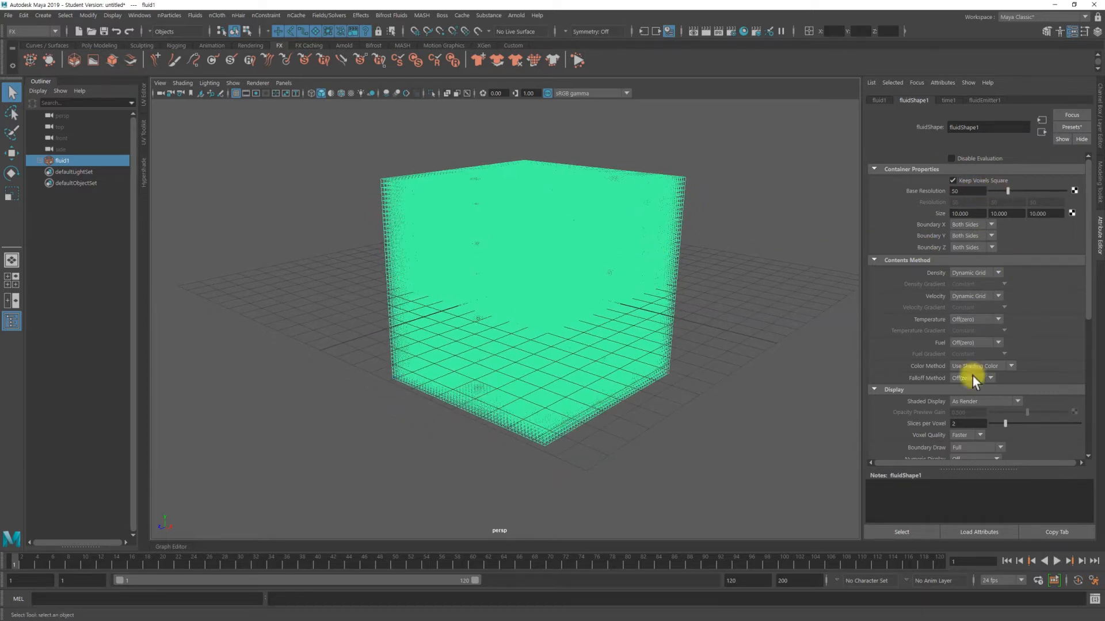
Set the fluid container's Boundary Draw back to Bottom and deselect the container.
scroll(971, 380, "down", 3)
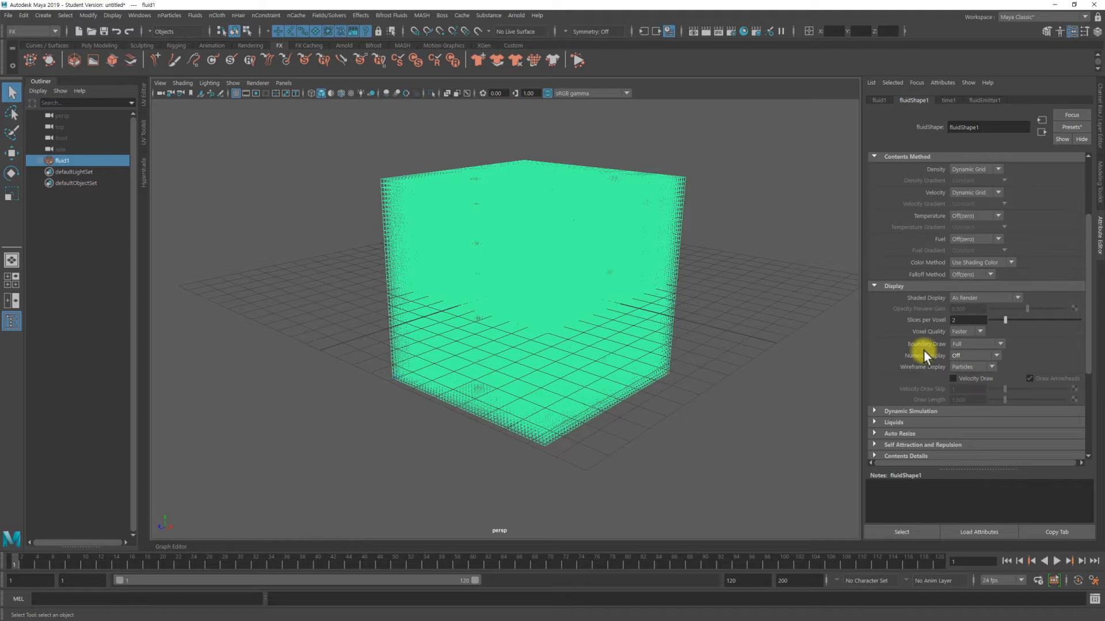
left_click(972, 344)
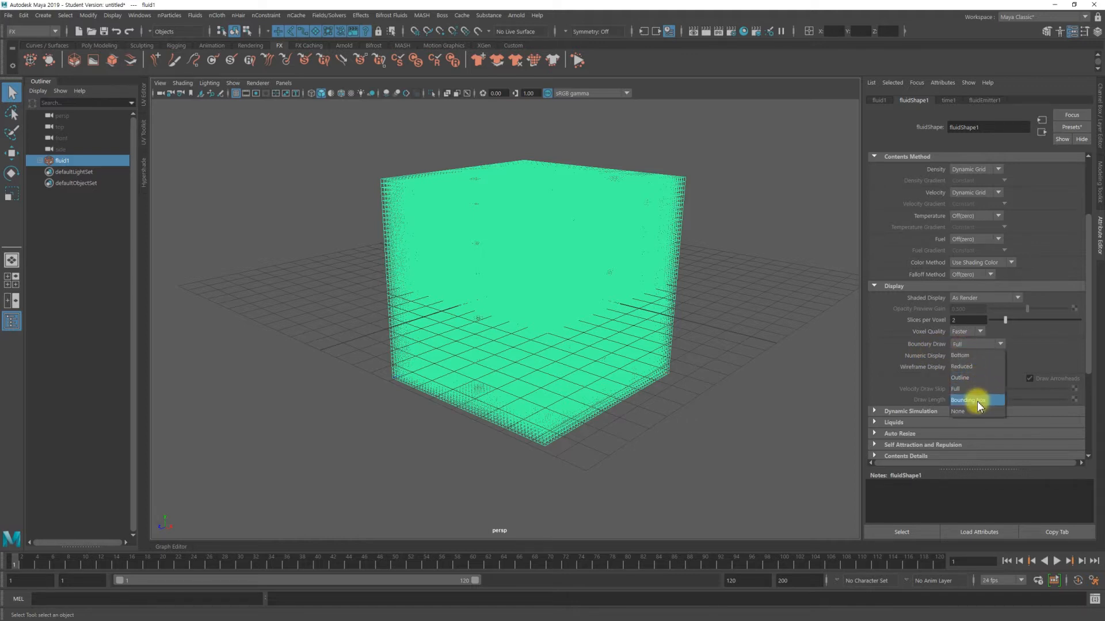
left_click(963, 355)
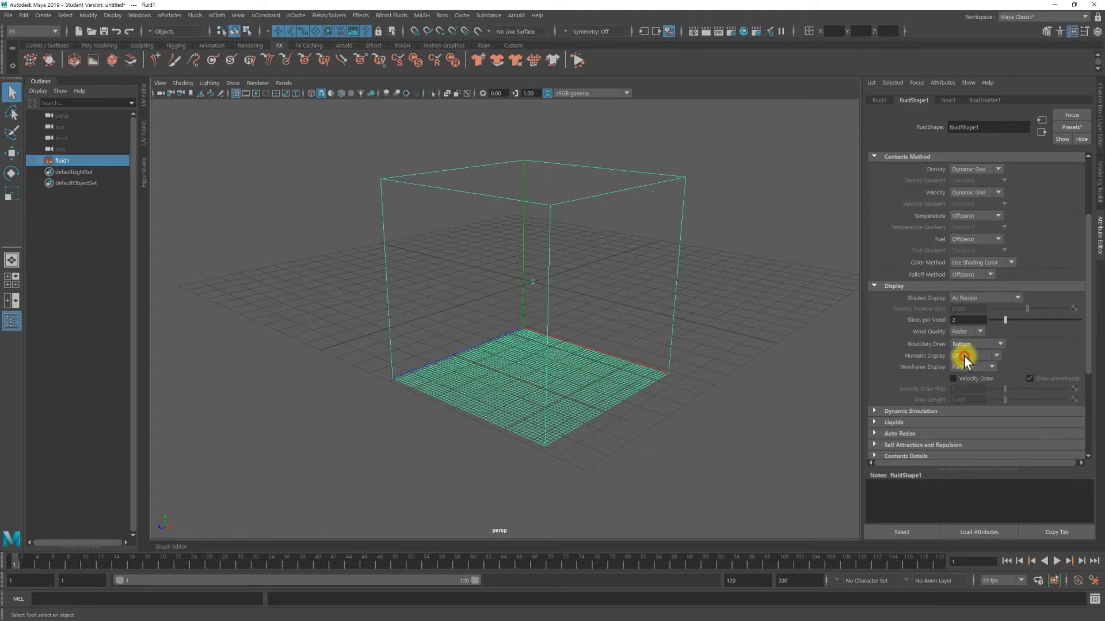
left_click(728, 356)
Move the fluid container up vertically until its base rests on the ground grid.
left_click_drag(727, 355, 604, 343, "alt")
left_click_drag(463, 306, 252, 261, "alt")
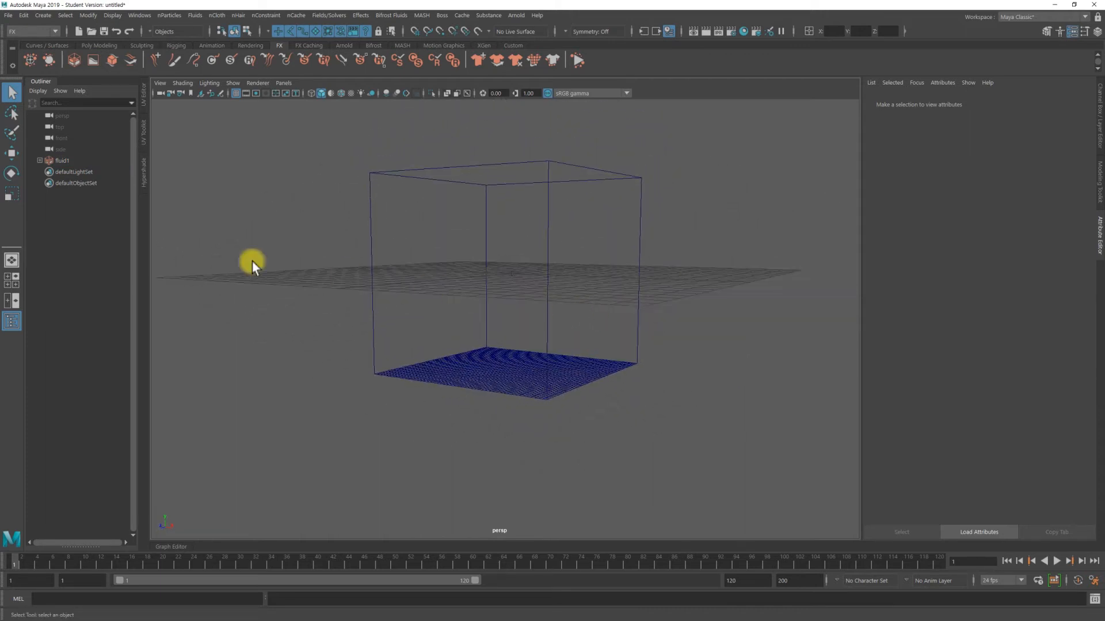
left_click(626, 357)
key("w")
left_click_drag(510, 249, 513, 178)
left_click_drag(479, 291, 575, 382, "alt")
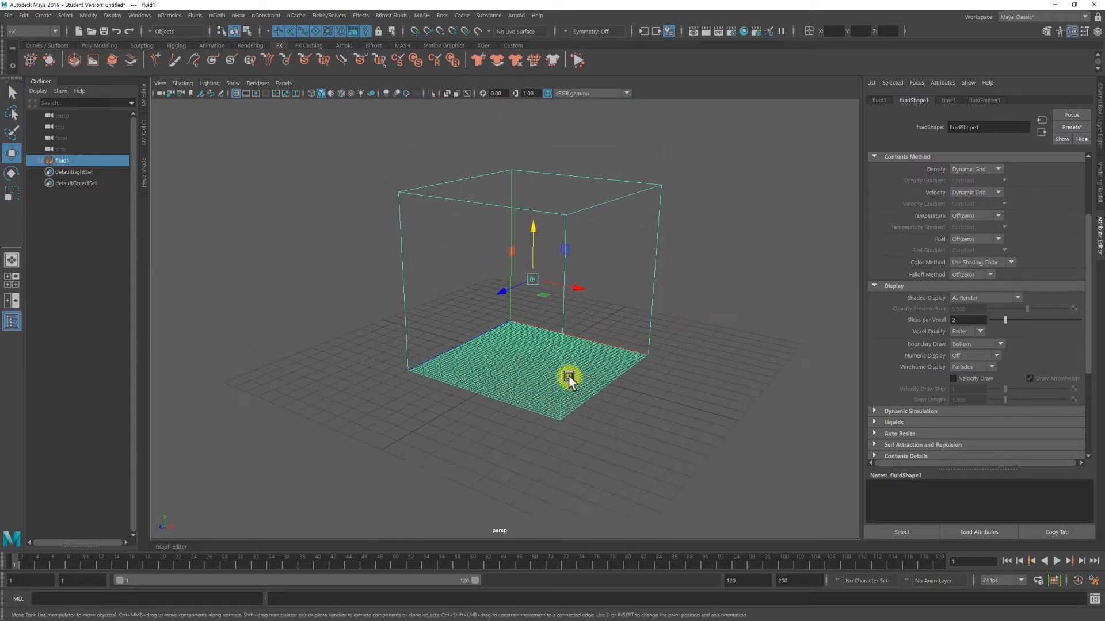
Expand fluid1 in the Outliner and check the Add Emitter setting in the 3D container creation options, without creating another container.
left_click(39, 162)
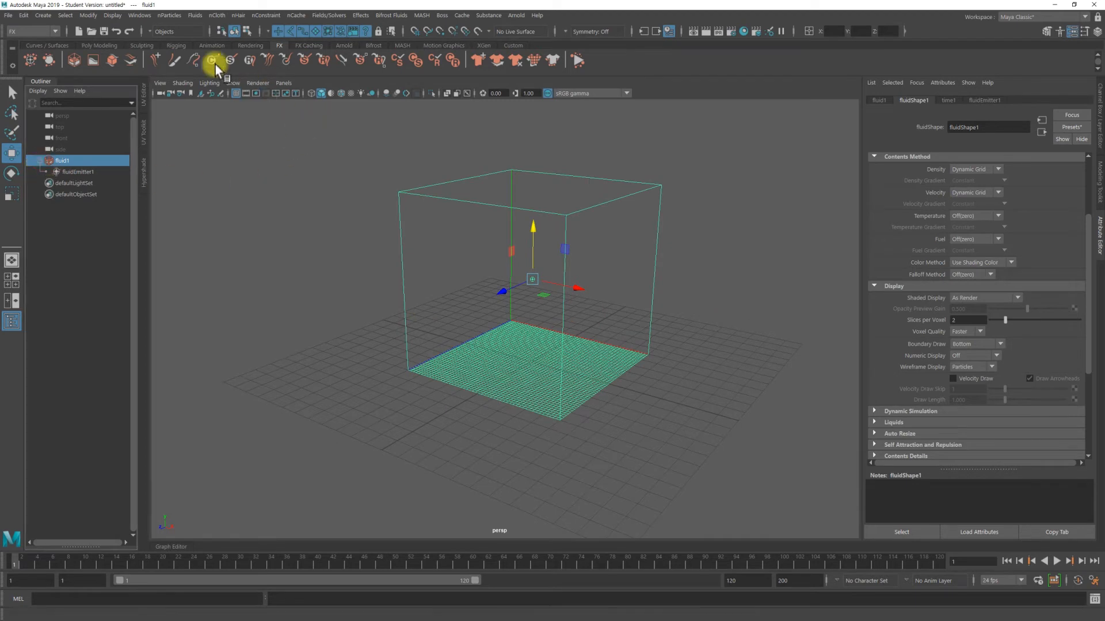
left_click(195, 15)
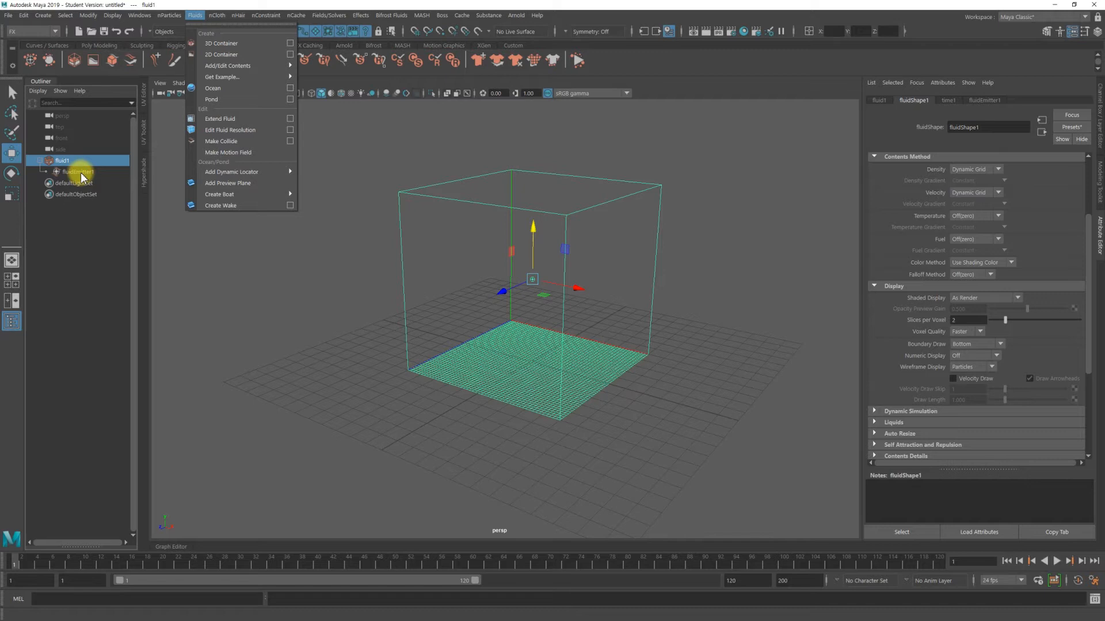
left_click(290, 43)
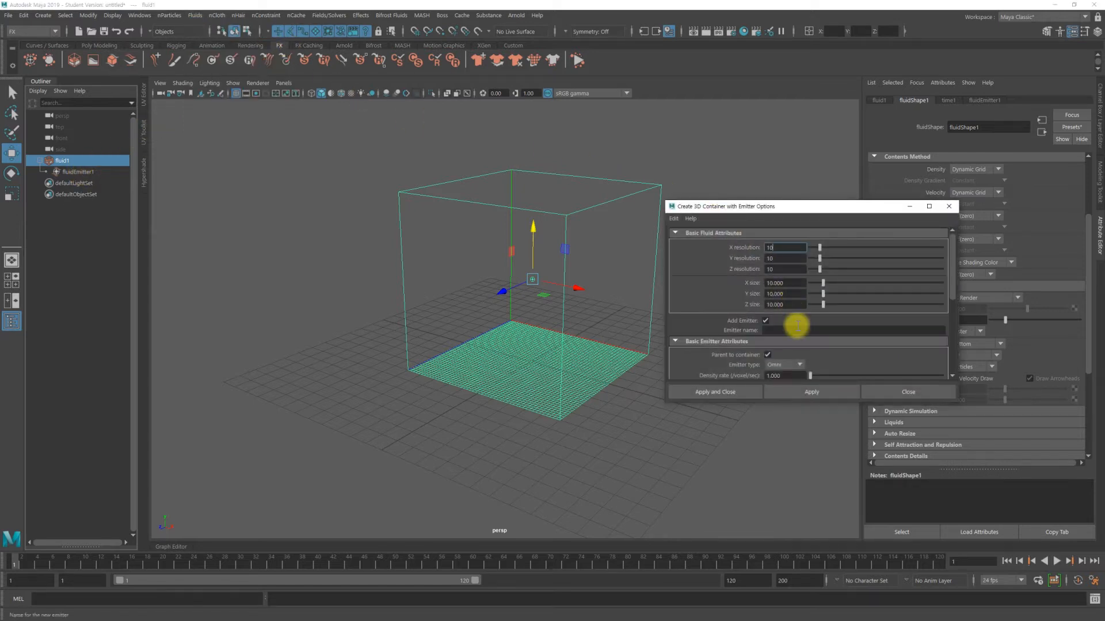
scroll(795, 320, "down", 1)
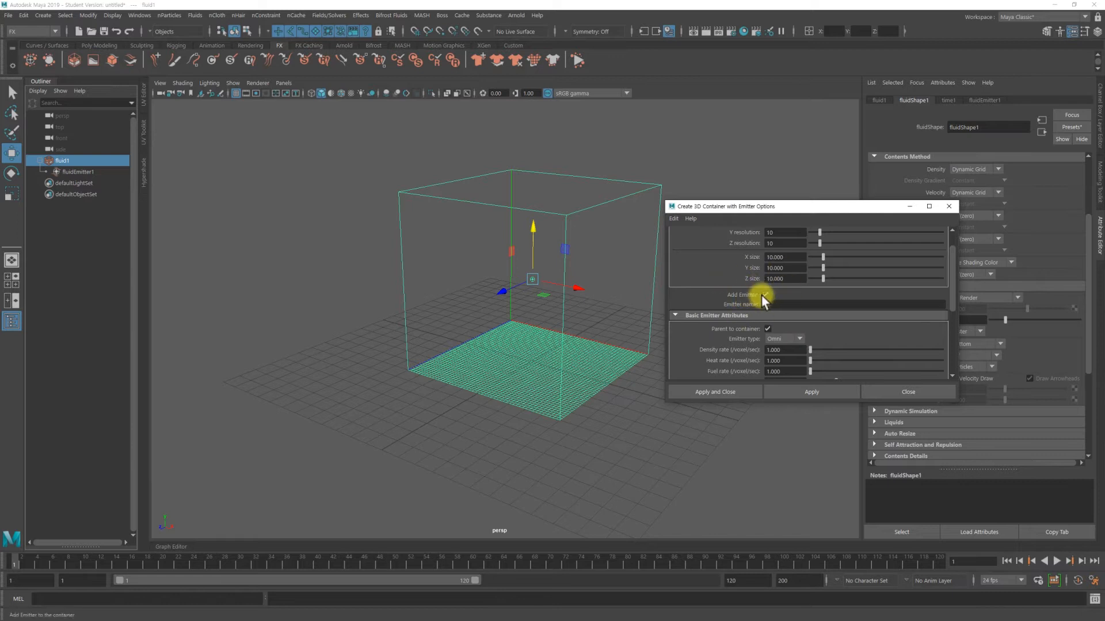
left_click(949, 206)
Delete fluidEmitter1 from the container, and reselect fluid1 with the Select tool active.
left_click(89, 172)
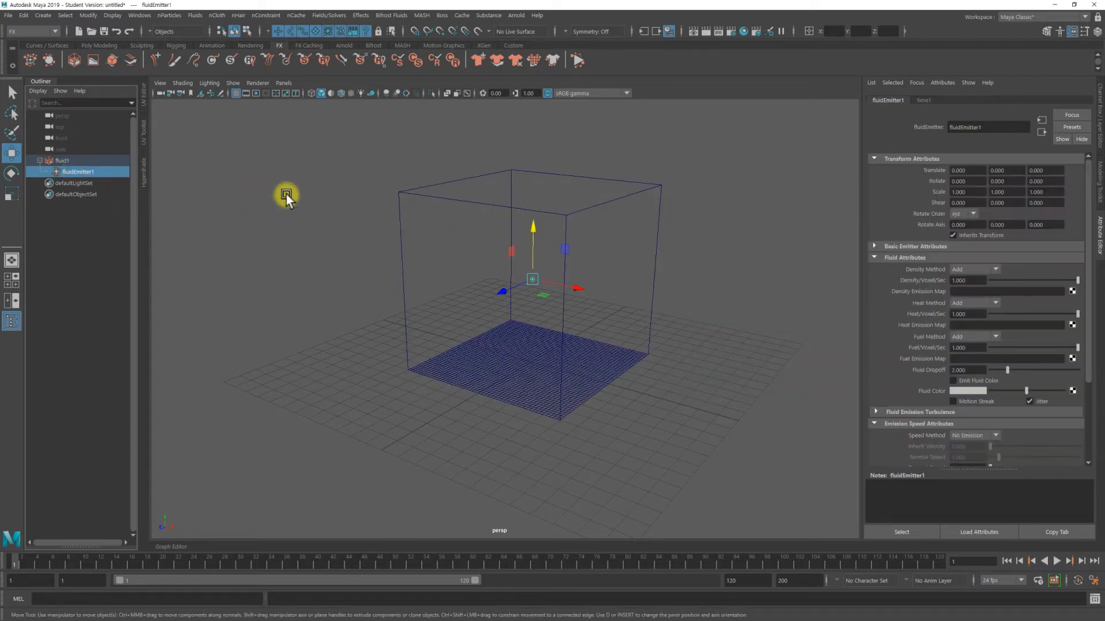
key("Delete")
left_click(64, 161)
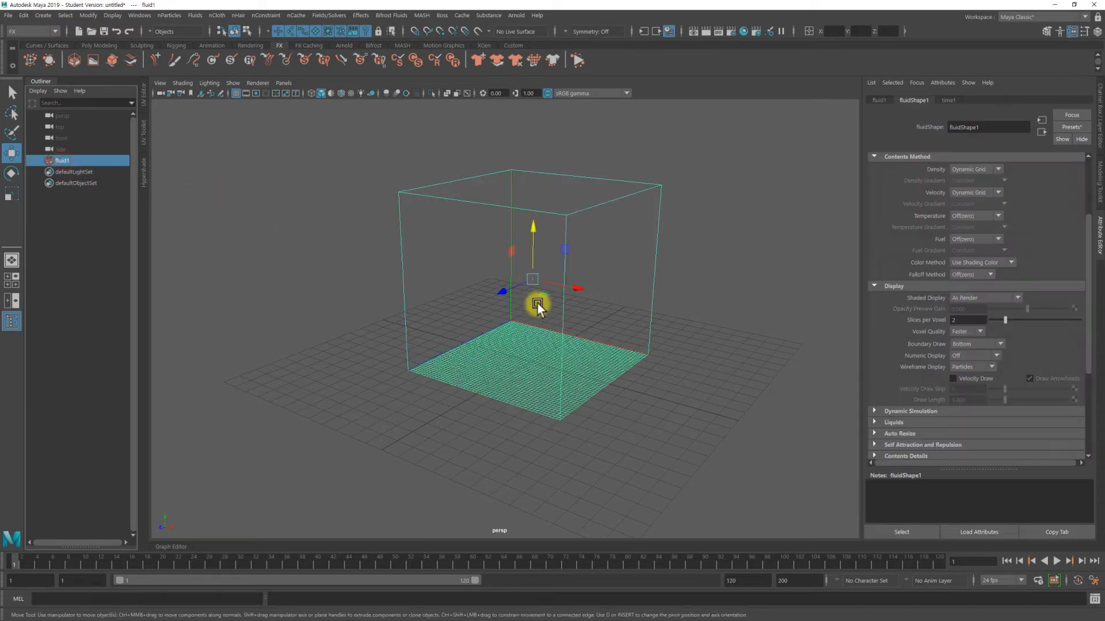
key("q")
left_click_drag(626, 313, 705, 285, "alt")
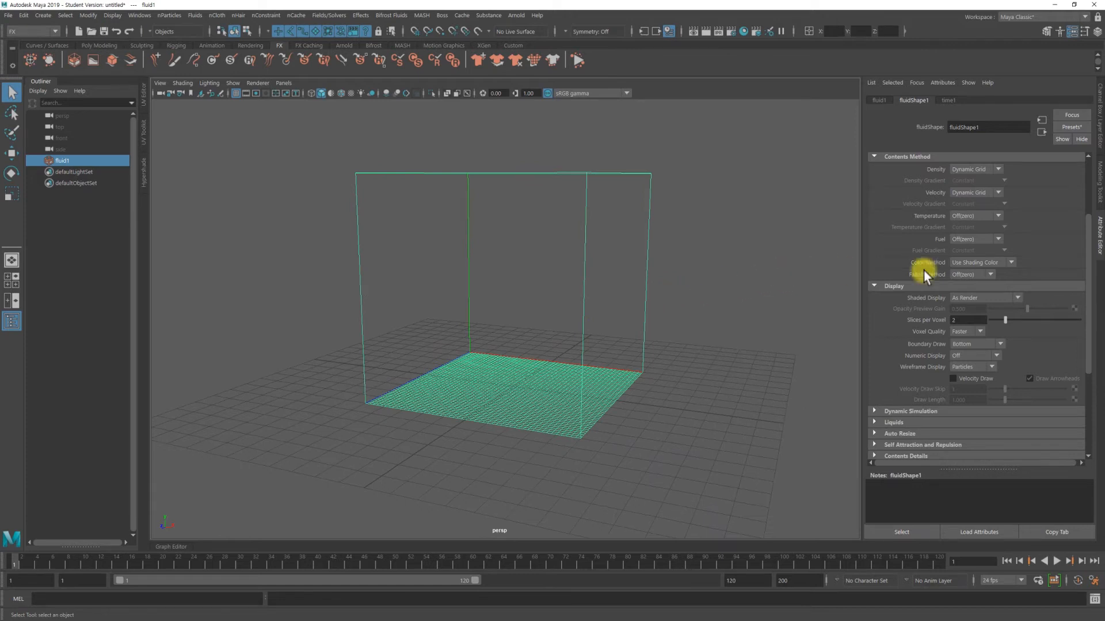
Set the fluid container's Density and Velocity contents methods to Off(zero).
scroll(1011, 271, "up", 3)
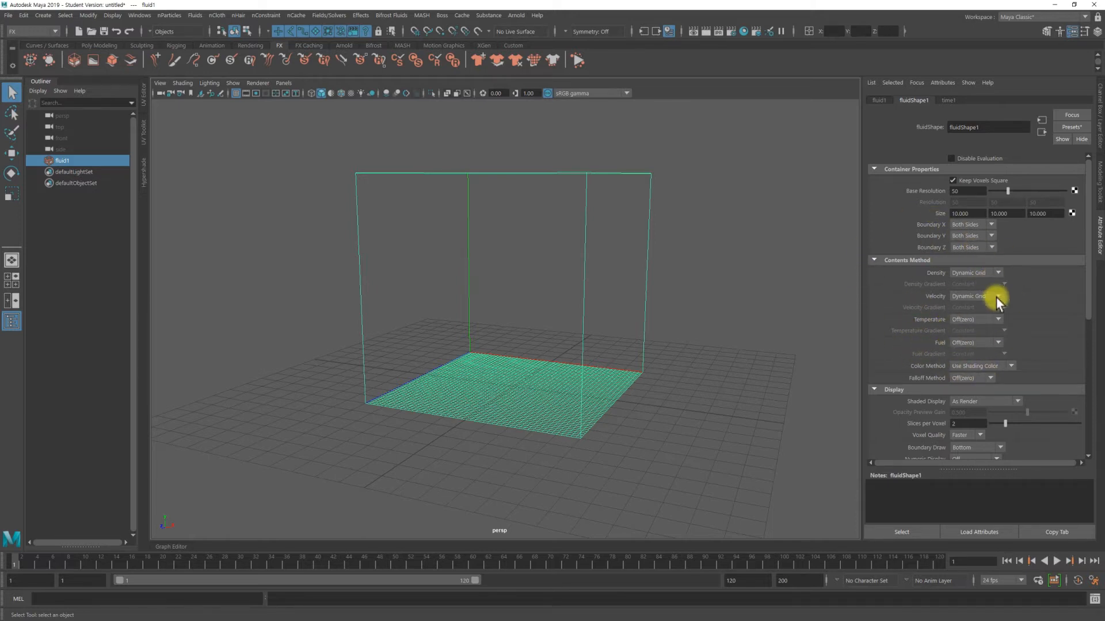
left_click(978, 275)
left_click(975, 285)
left_click(973, 296)
left_click(969, 309)
Expand the fluid shape's Shading attributes and set the Opacity Input to Center Gradient.
scroll(1033, 317, "down", 8)
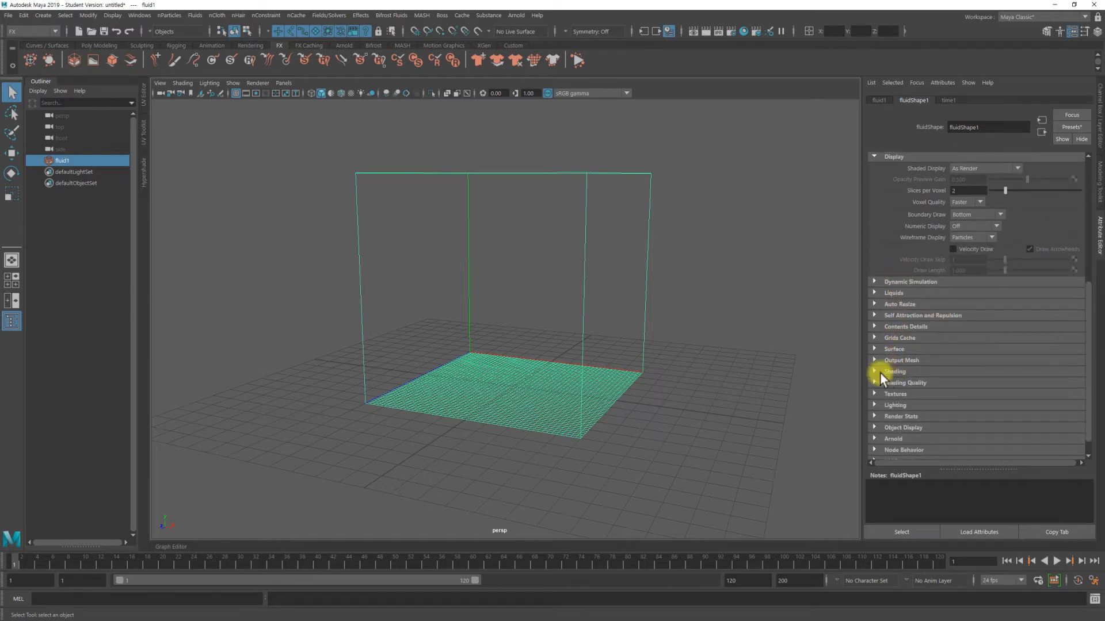
left_click(897, 373)
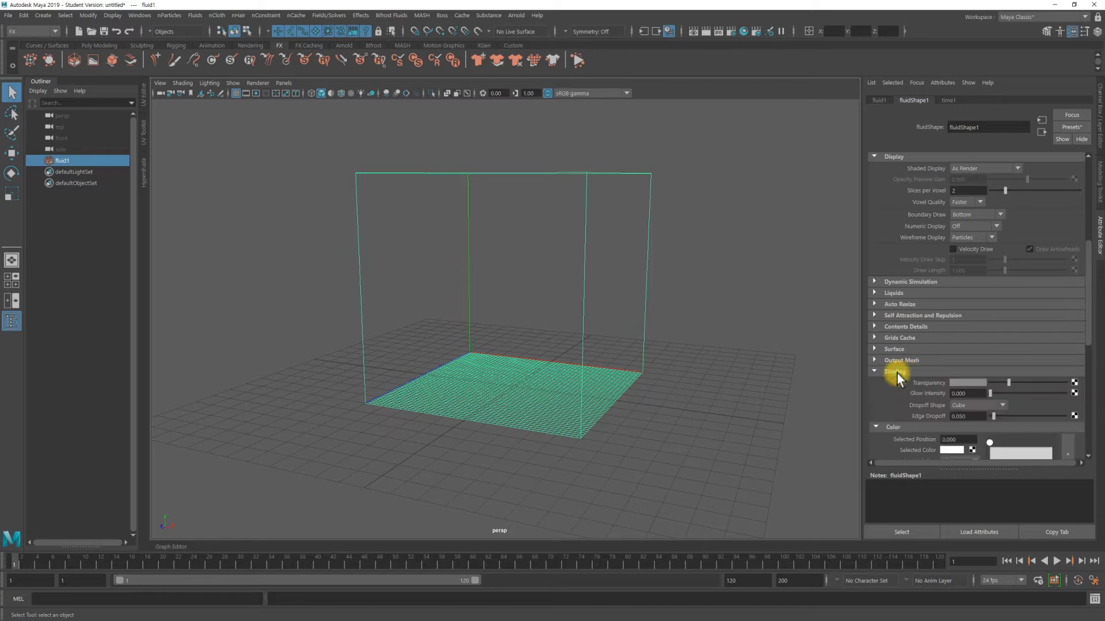
scroll(923, 325, "down", 9)
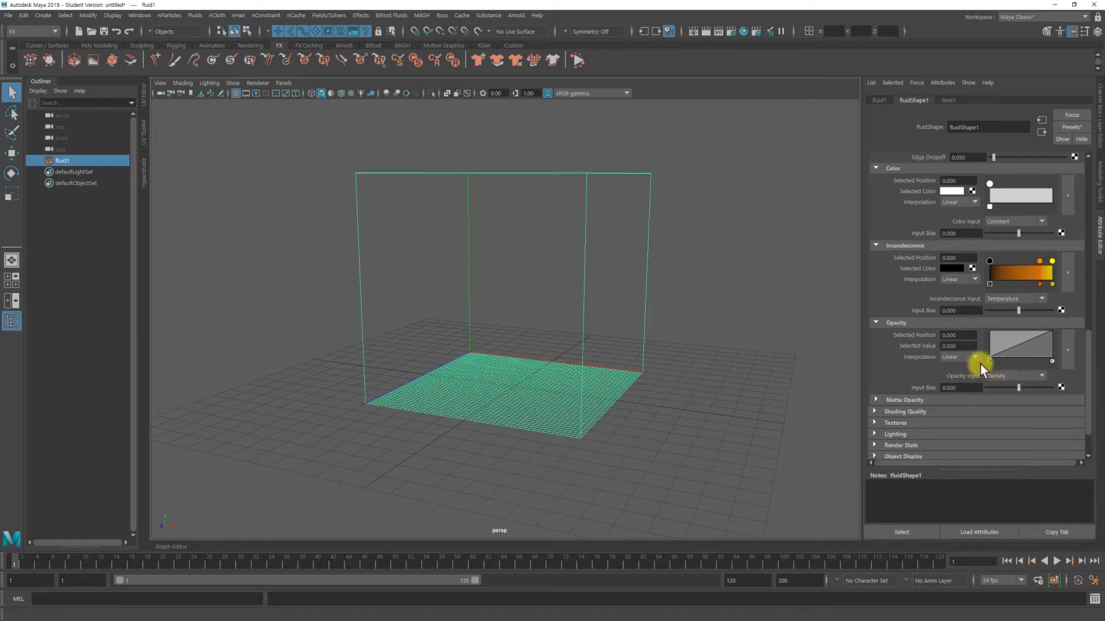
left_click_drag(635, 305, 712, 312, "alt")
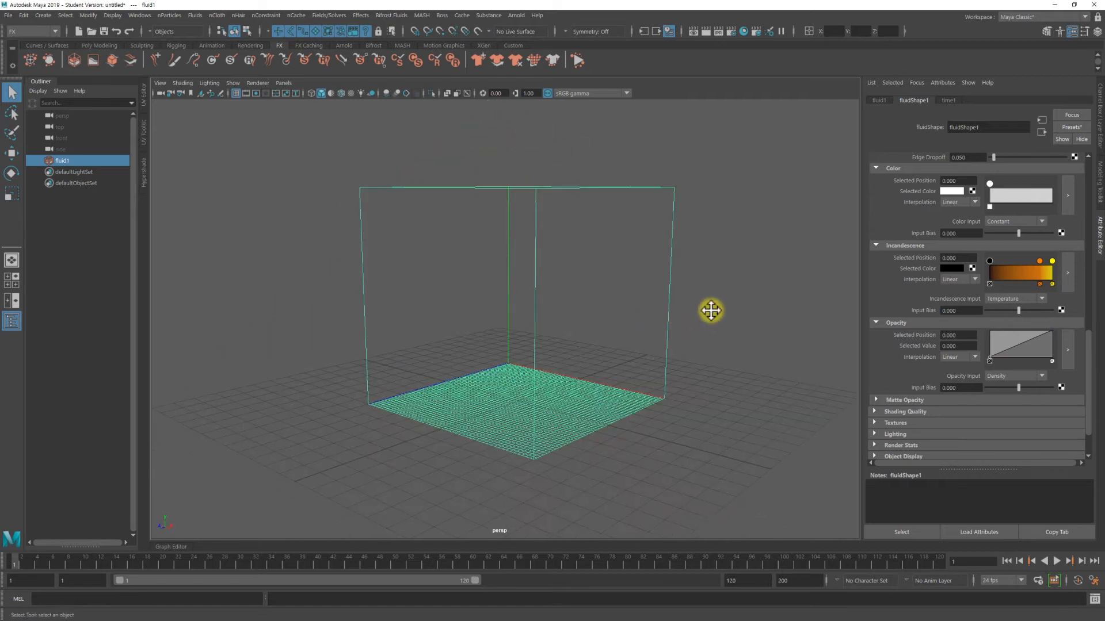
left_click(1007, 377)
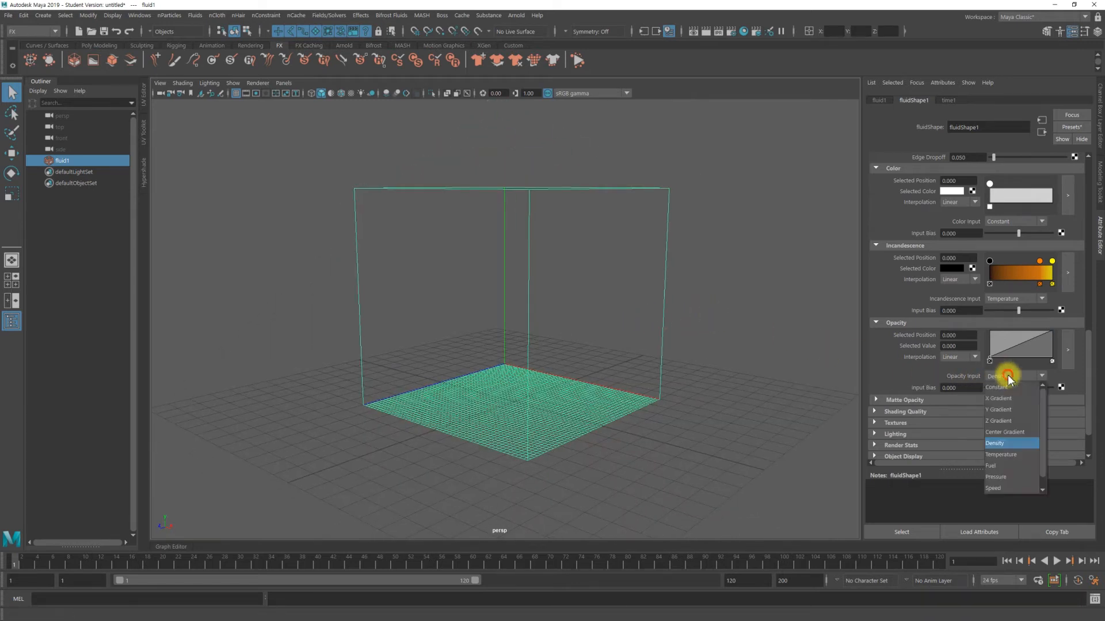
left_click(1011, 432)
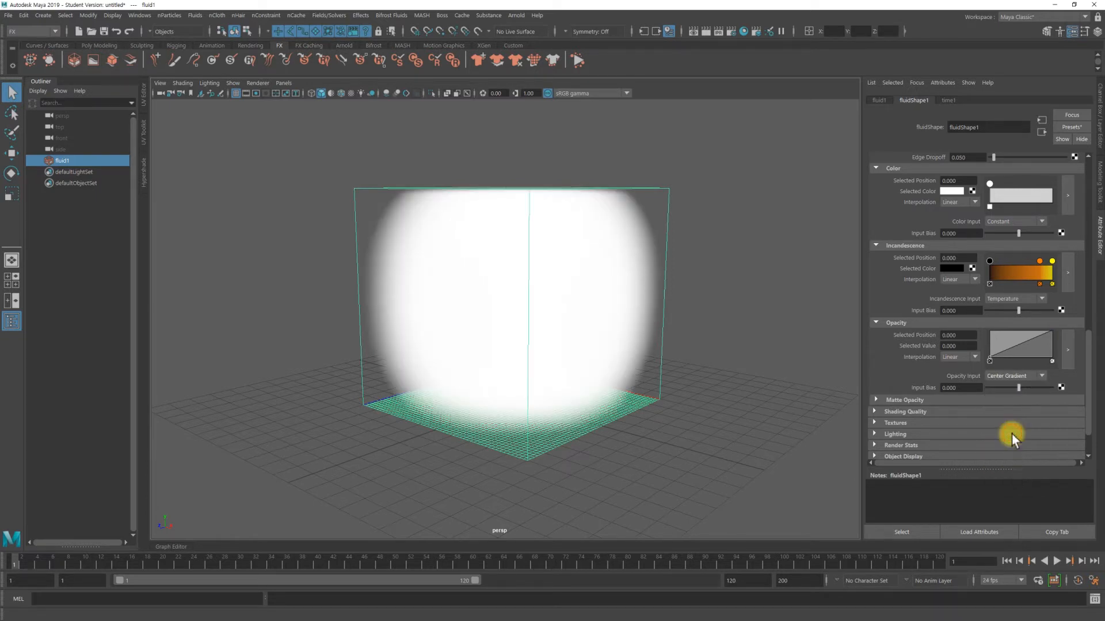
Move the first point of the opacity ramp to a position of about 0.34 and view the container from several angles.
left_click_drag(642, 302, 664, 286, "alt")
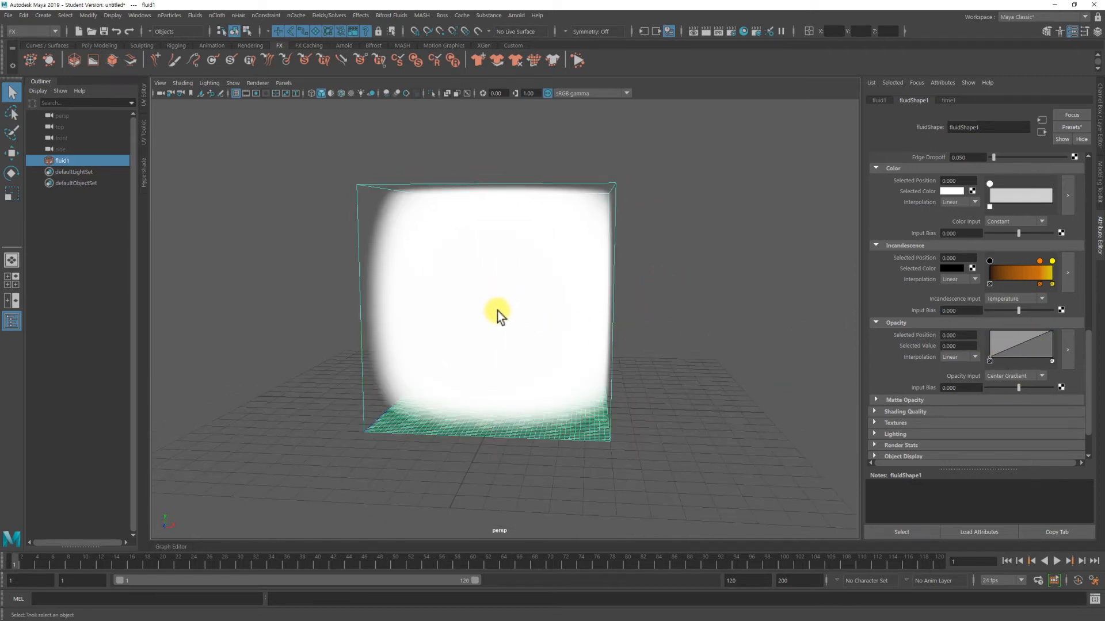
left_click_drag(585, 287, 549, 309, "alt")
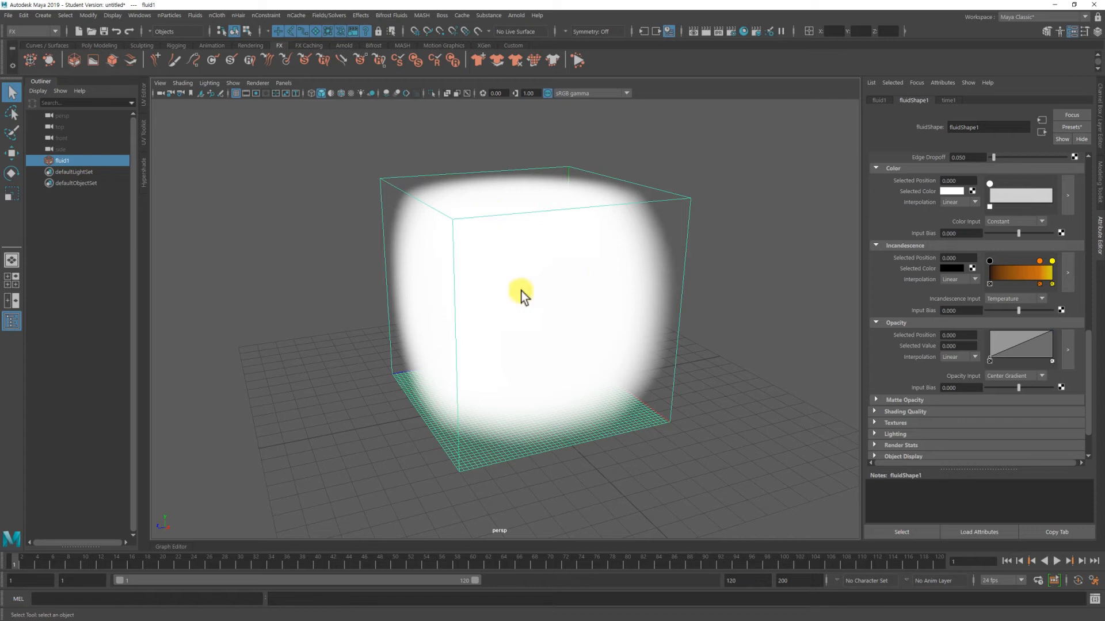
left_click_drag(990, 360, 1010, 370)
left_click_drag(687, 361, 716, 352, "alt")
left_click_drag(488, 267, 653, 283, "alt")
Set the Opacity Input to X Gradient and view the container from the side.
left_click(1001, 375)
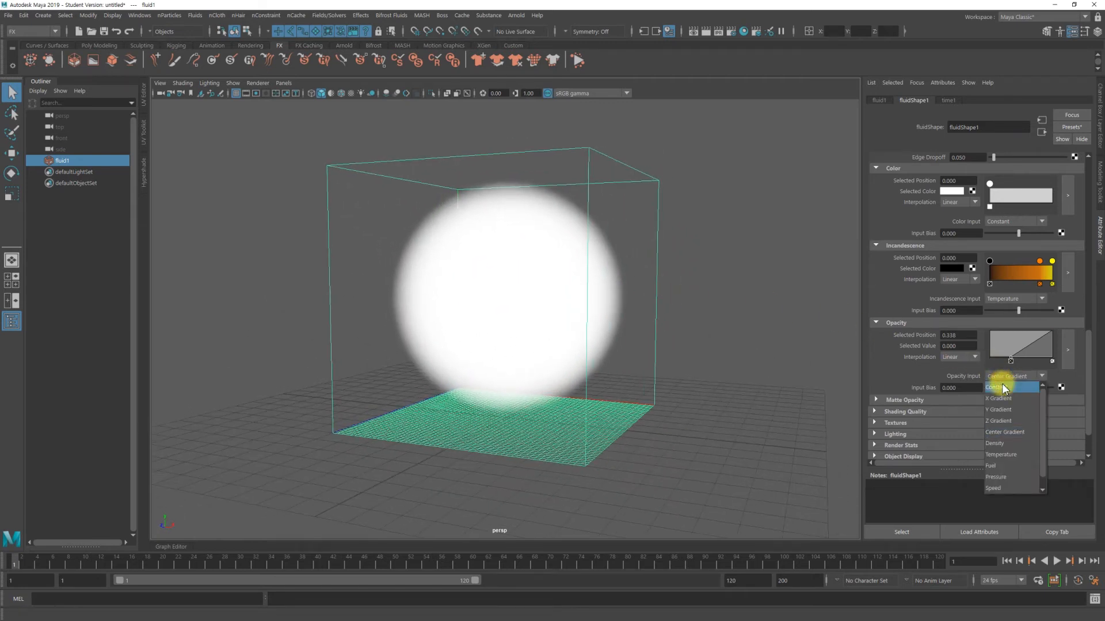
left_click(1000, 398)
left_click_drag(723, 313, 629, 306, "alt")
Move the opacity ramp's first point to a position of about 0.12 and lower its end point to a value of about 0.37.
left_click(1009, 358)
left_click_drag(1009, 358, 997, 365)
left_click(1052, 332)
left_click_drag(1054, 334, 1055, 349)
left_click_drag(758, 326, 741, 335, "alt")
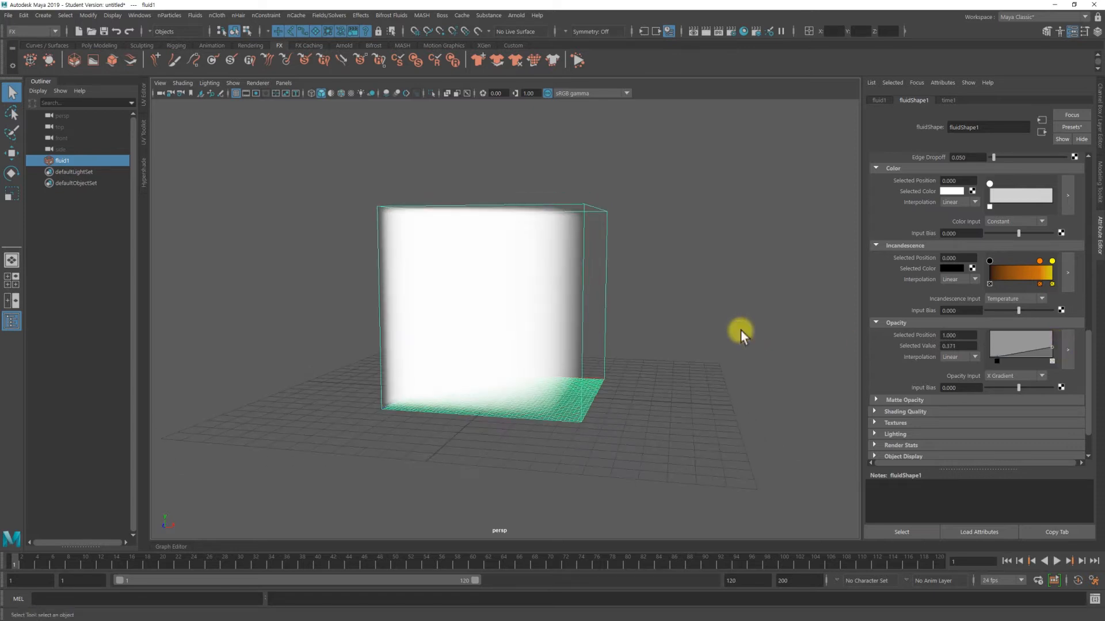
Set the Opacity Input to Y Gradient.
left_click(1009, 376)
left_click(1004, 408)
left_click_drag(606, 327, 633, 342, "alt")
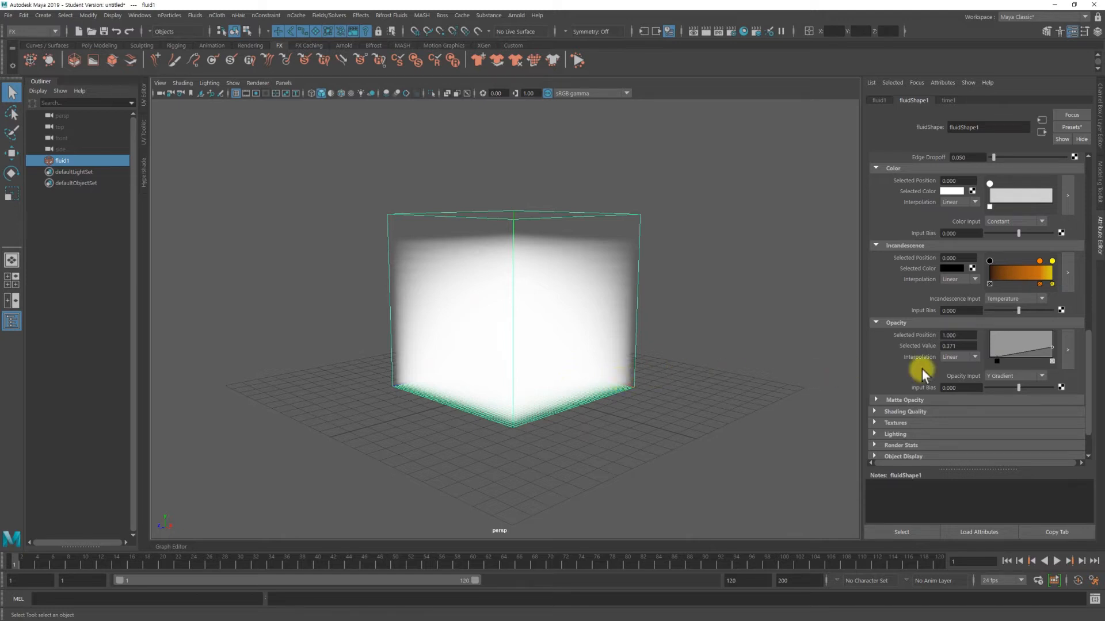
Examine the vertical opacity falloff from several angles and close up at the container's base, and bring the Container Properties into view.
mouse_move(619, 309)
left_mouse_down("alt")
mouse_move(616, 328)
mouse_move(614, 316)
mouse_move(662, 305)
mouse_move(617, 305)
left_mouse_up("alt")
right_click_drag(584, 305, 656, 314, "alt")
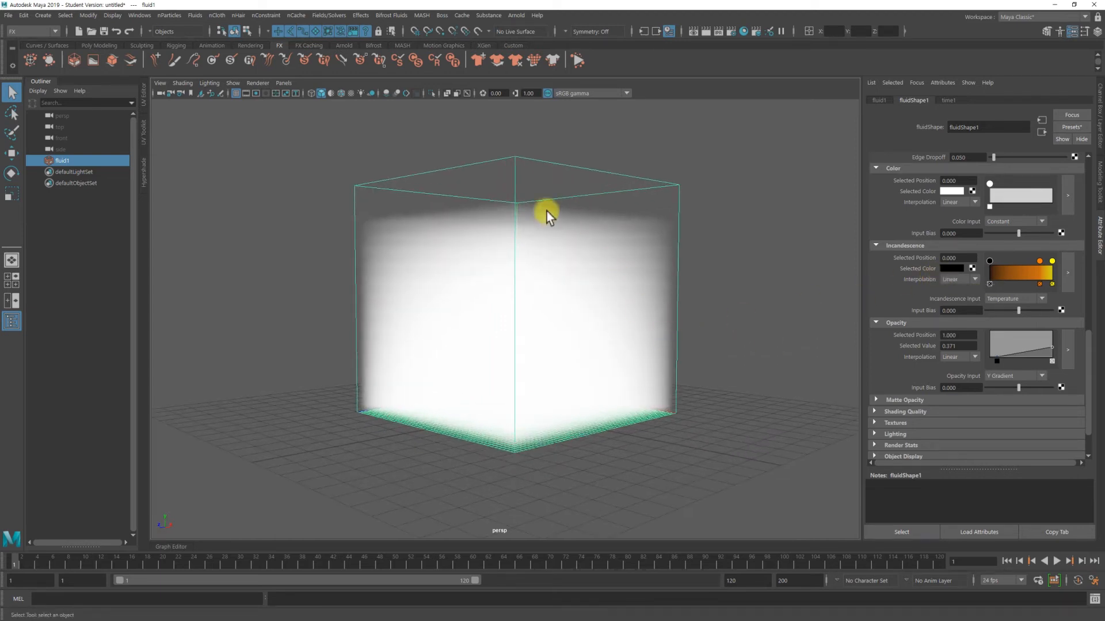
left_click_drag(655, 370, 648, 338, "alt")
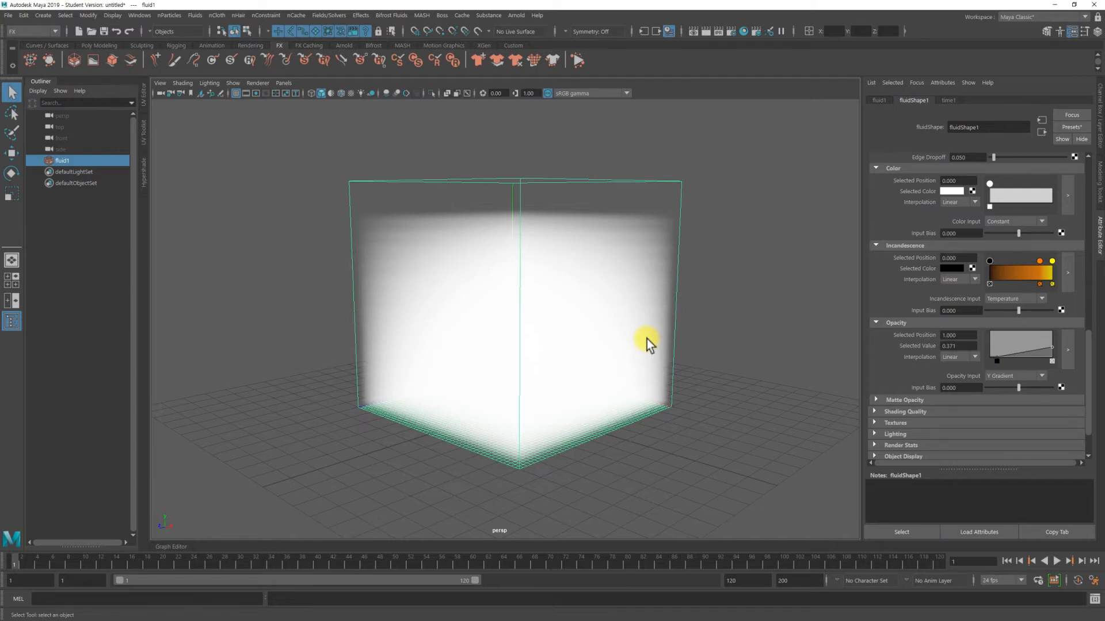
left_click_drag(814, 357, 634, 296, "alt")
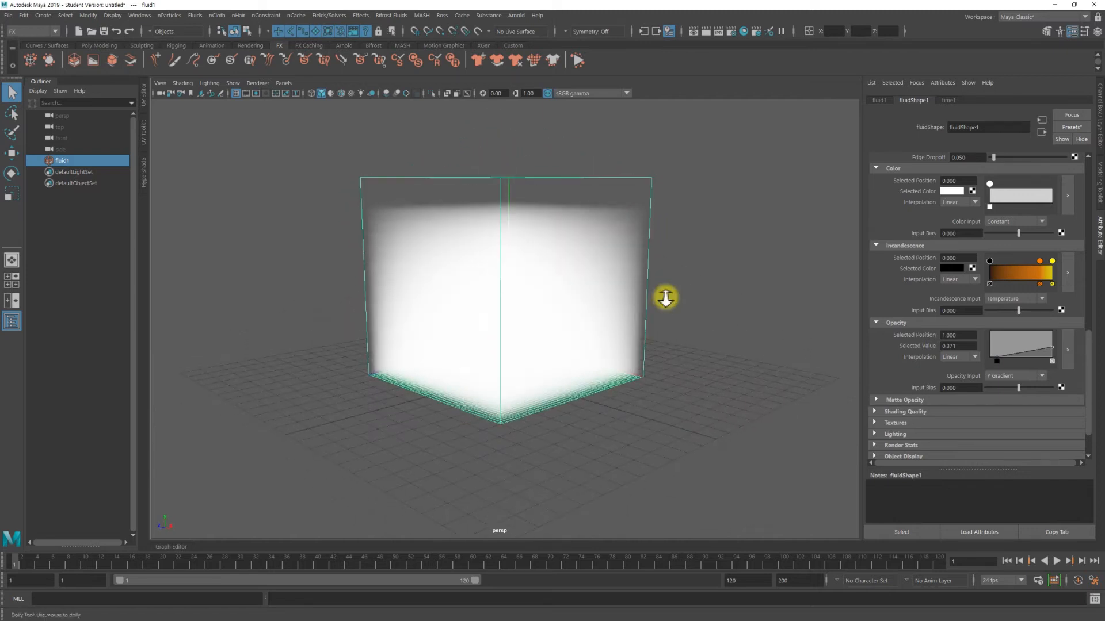
left_click(693, 272)
left_click(614, 217)
left_click_drag(615, 220, 628, 256, "alt")
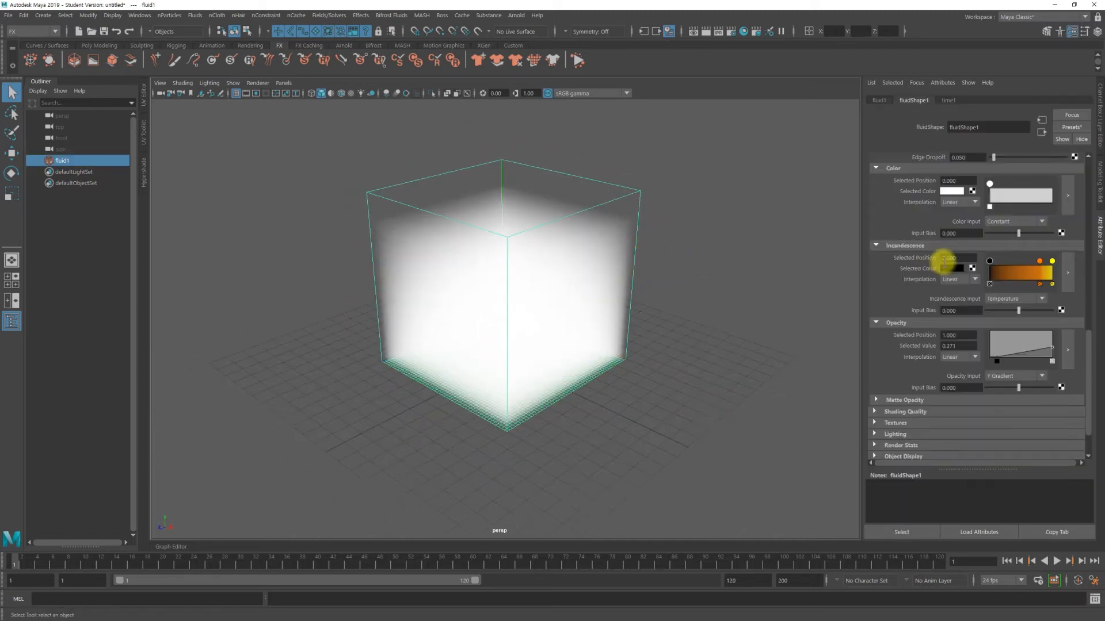
scroll(943, 257, "up", 6)
scroll(943, 257, "up", 3)
middle_click_drag(616, 286, 637, 313, "alt")
scroll(624, 365, "up", 5)
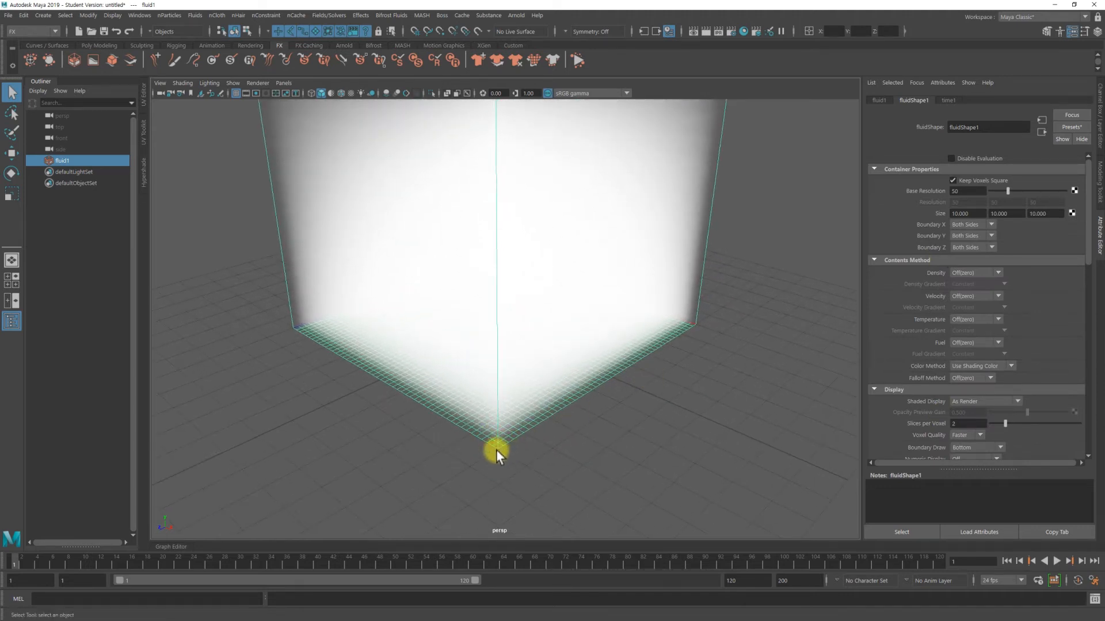
scroll(530, 320, "down", 4)
middle_click_drag(539, 311, 541, 349, "alt")
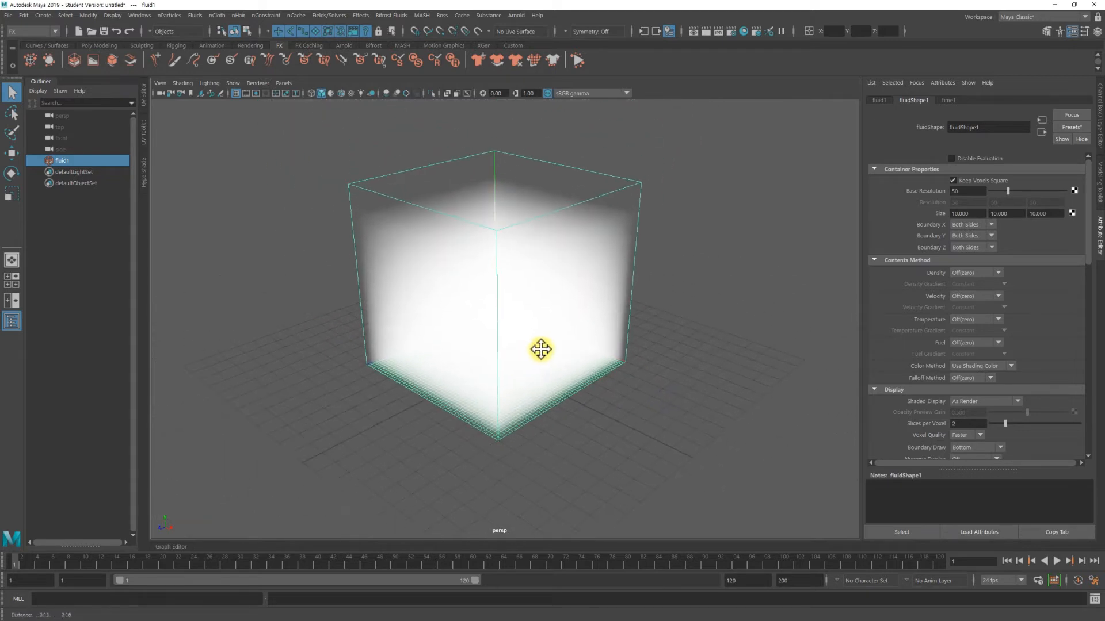
Try scaling the container to about 1.33 in X and 1.28 in Z, undo both scalings, and return to the Select tool.
key("r")
left_click_drag(532, 292, 549, 305)
left_click_drag(459, 293, 463, 328)
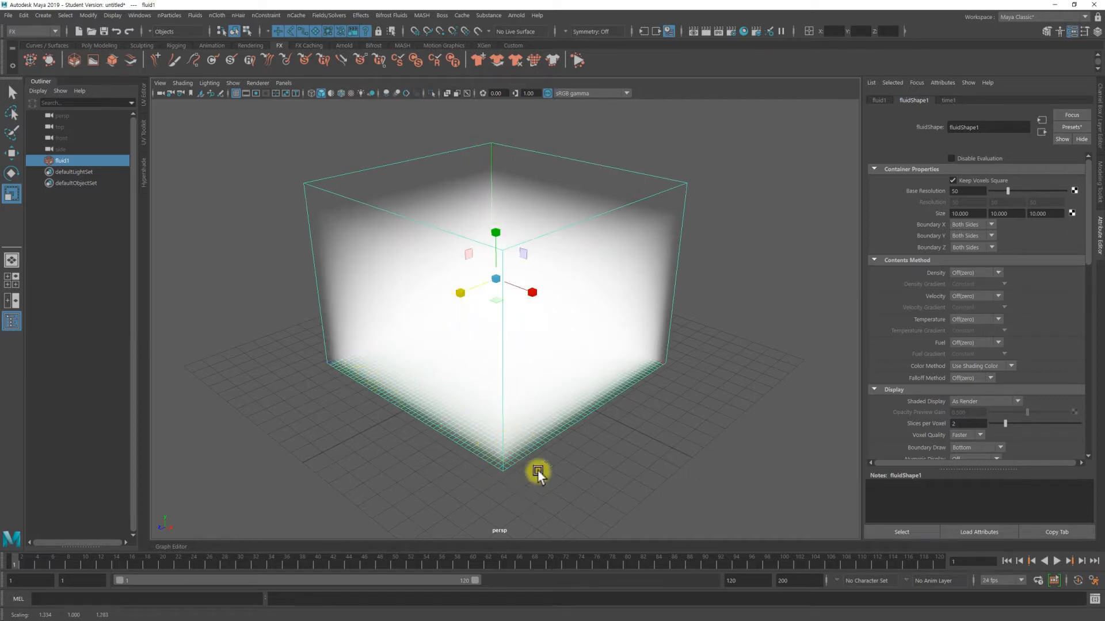
key("ctrl+z")
key("ctrl+z")
left_click_drag(653, 453, 661, 417, "alt")
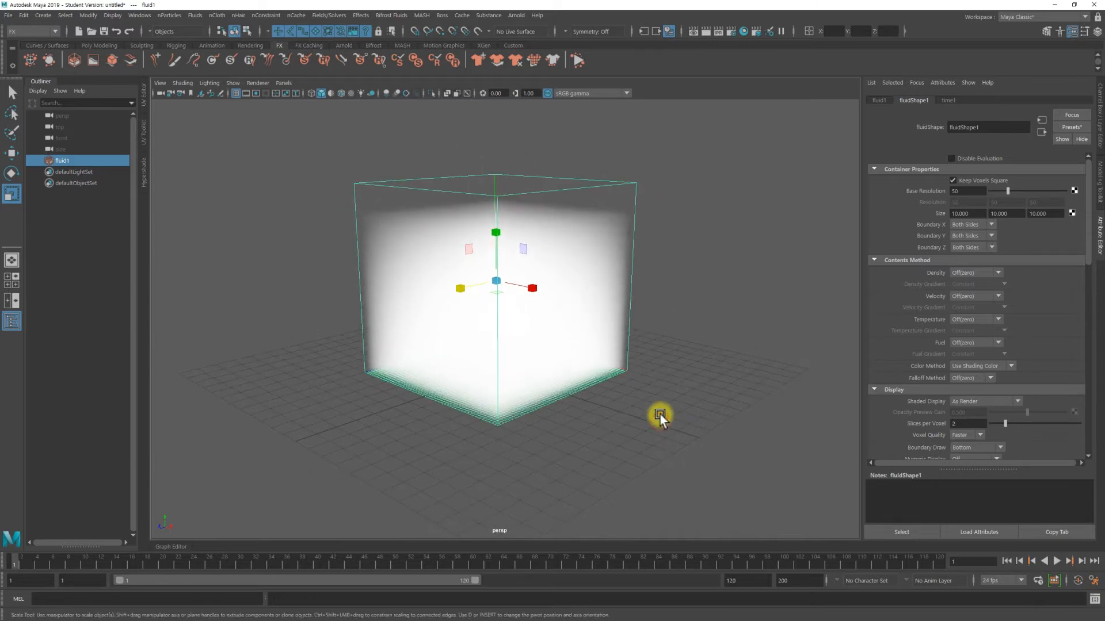
scroll(647, 413, "up", 2)
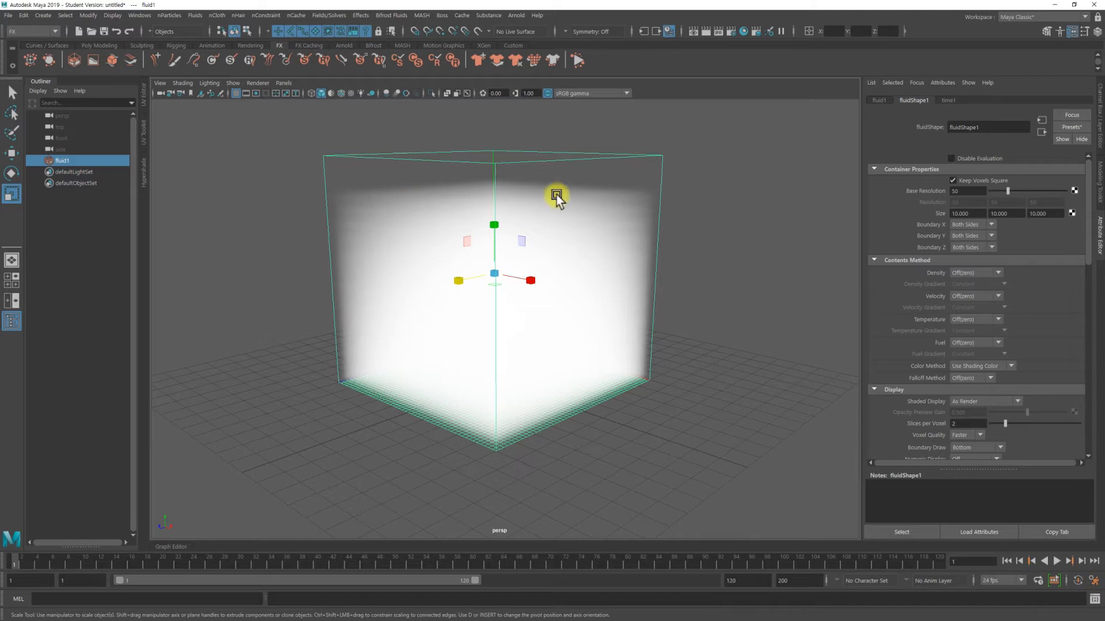
key("q")
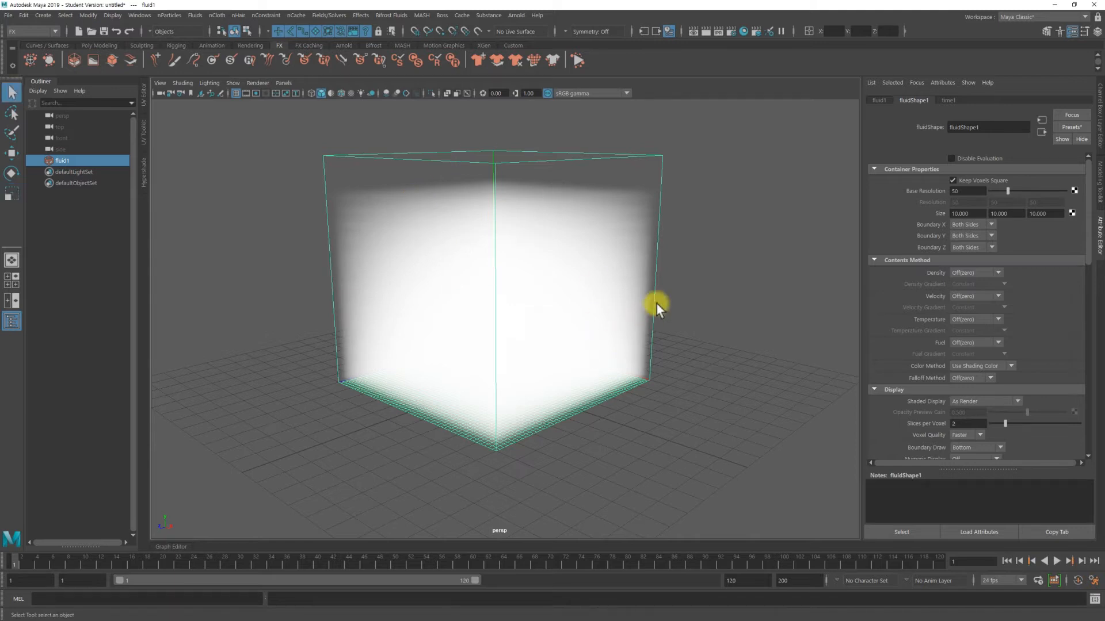
Set the container's Size to 30 in both X and Z.
left_click_drag(657, 304, 693, 270, "alt")
left_click_drag(660, 308, 664, 337, "alt")
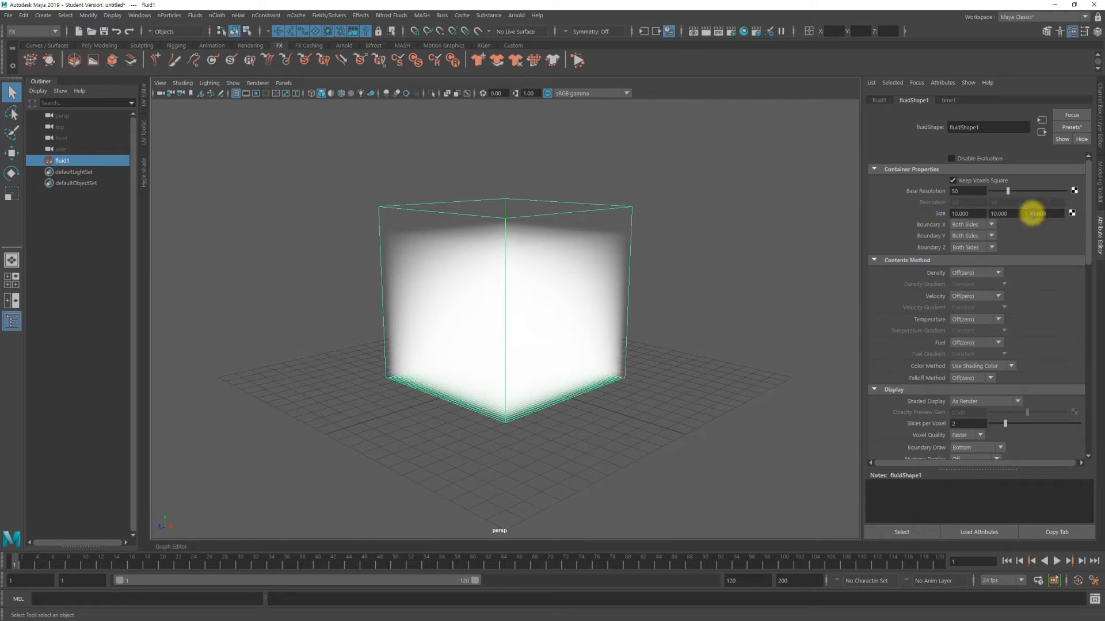
left_click(971, 213)
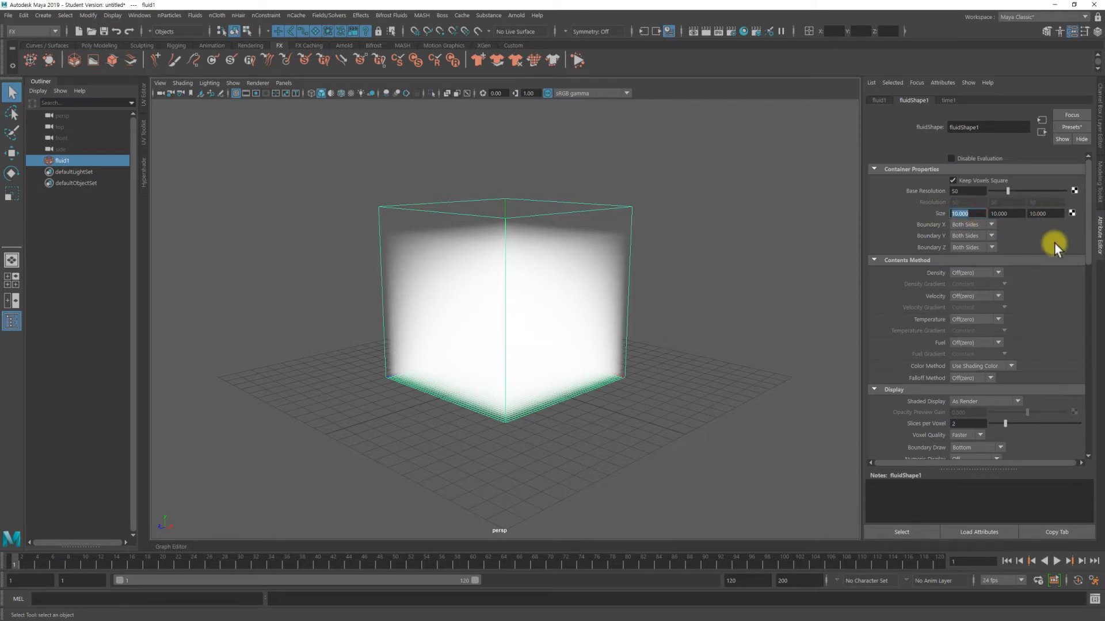
type("30")
key("Return")
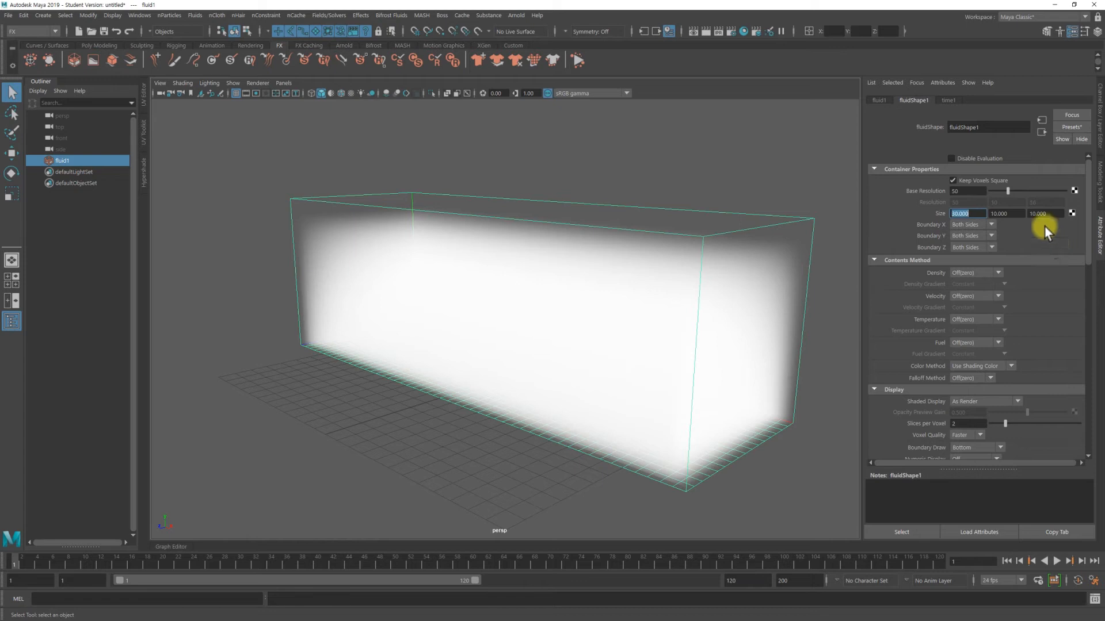
left_click(1054, 214)
type("30")
key("Return")
right_click_drag(676, 377, 511, 380, "alt")
mouse_move(607, 381)
left_mouse_down("alt")
mouse_move(608, 426)
mouse_move(606, 362)
mouse_move(610, 382)
left_mouse_up("alt")
Set the container's Size to 50 in both X and Z.
left_click(976, 214)
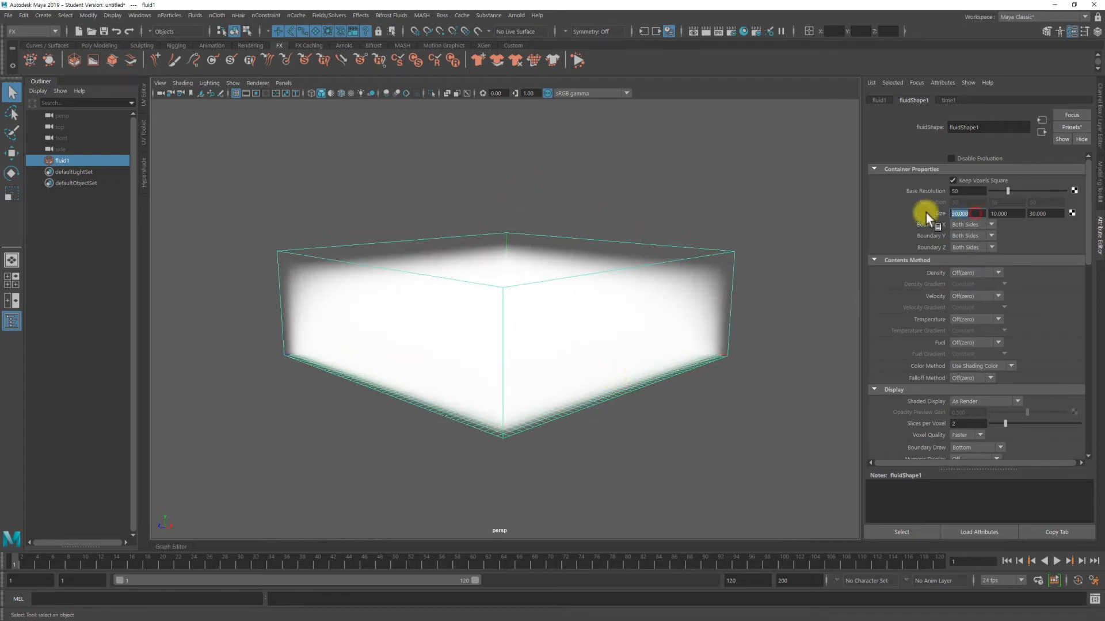
type("50")
key("Return")
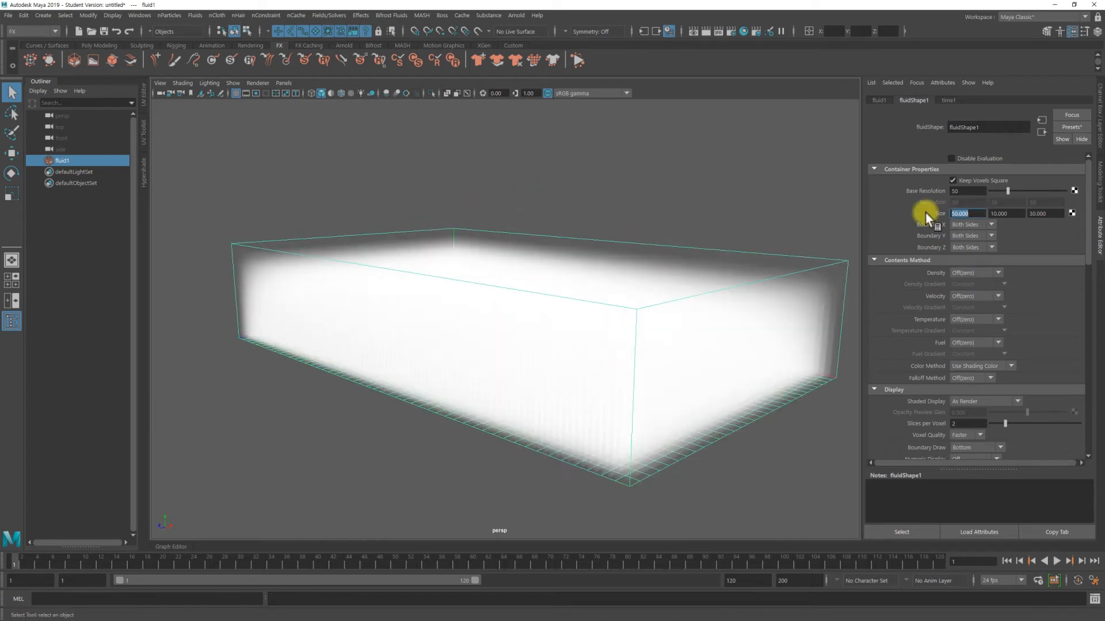
left_click(1042, 214)
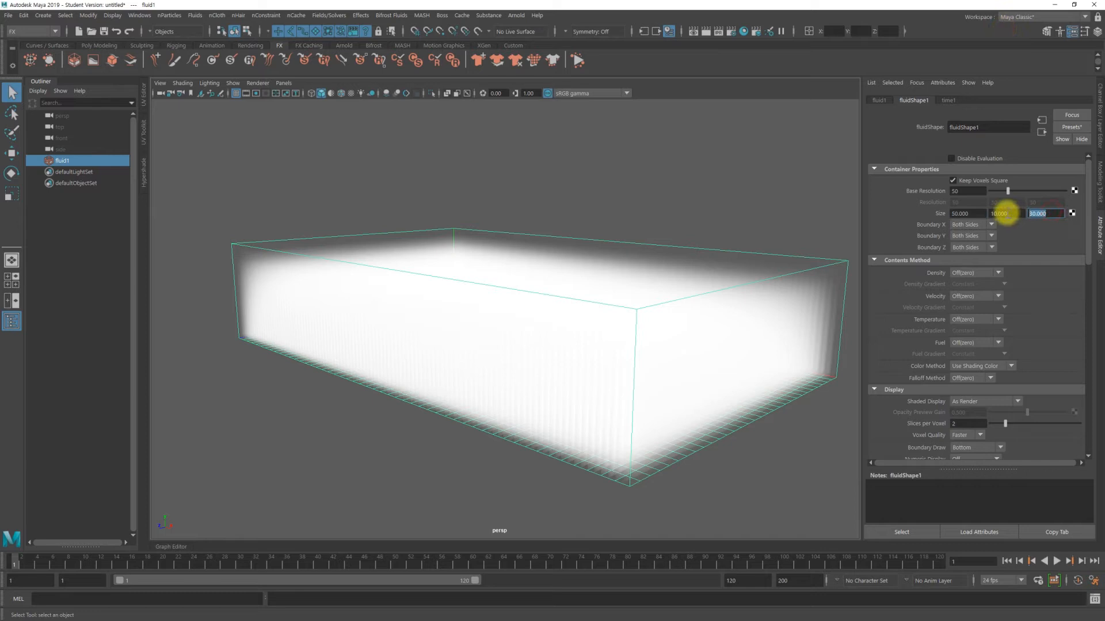
type("50")
key("Return")
right_click_drag(779, 328, 576, 328, "alt")
left_click_drag(656, 328, 711, 299, "alt")
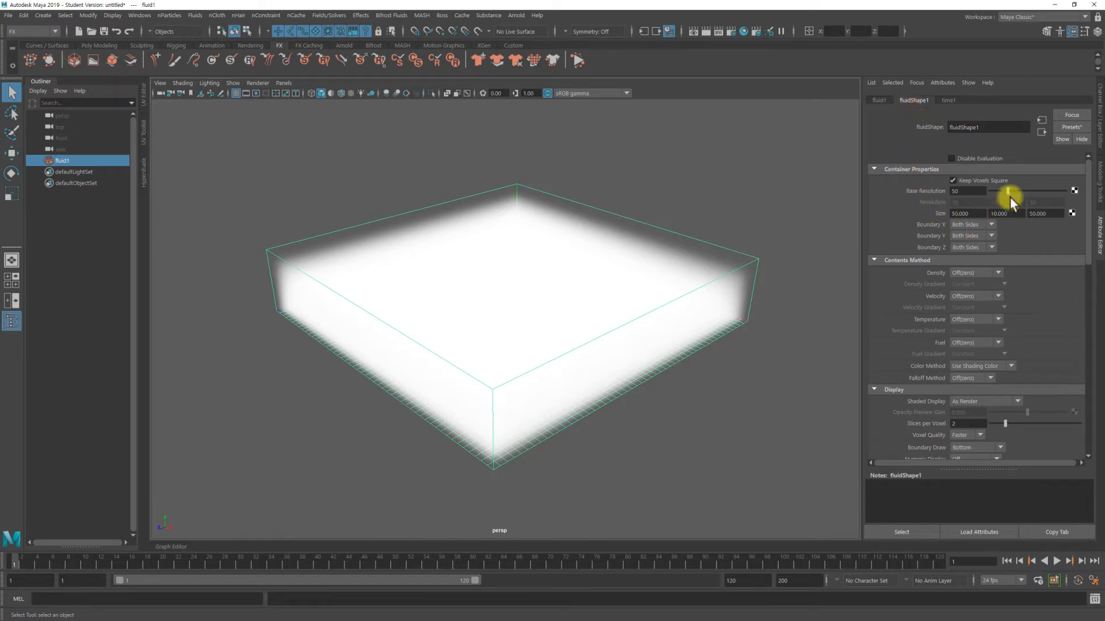
Move the opacity ramp's end point to a position of about 0.49 with a value of about 0.42.
scroll(1045, 291, "down", 5)
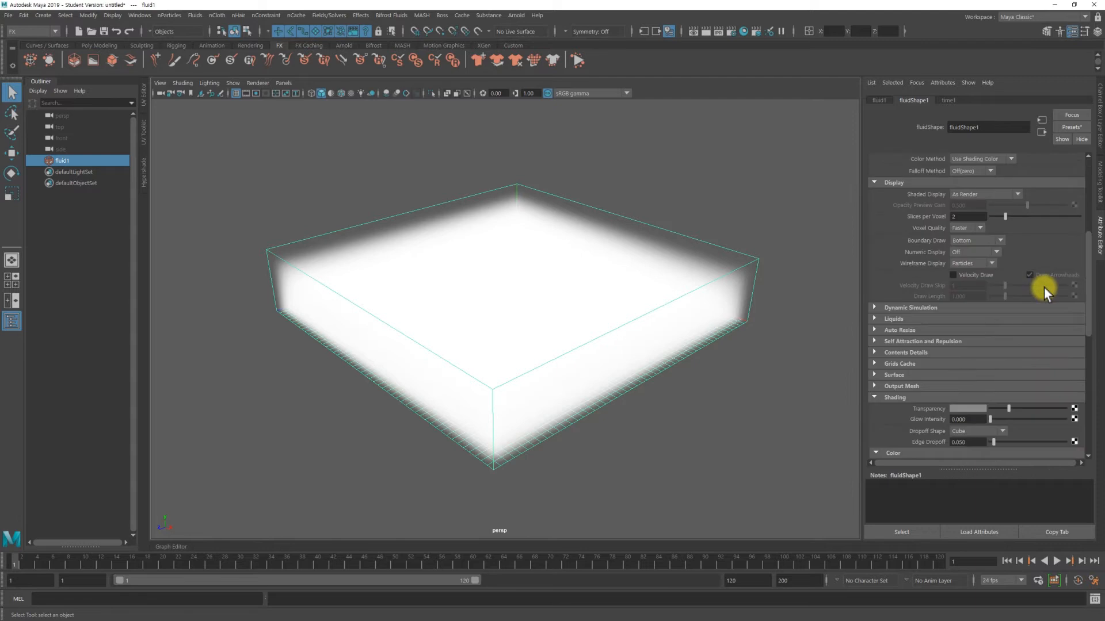
scroll(1043, 287, "down", 5)
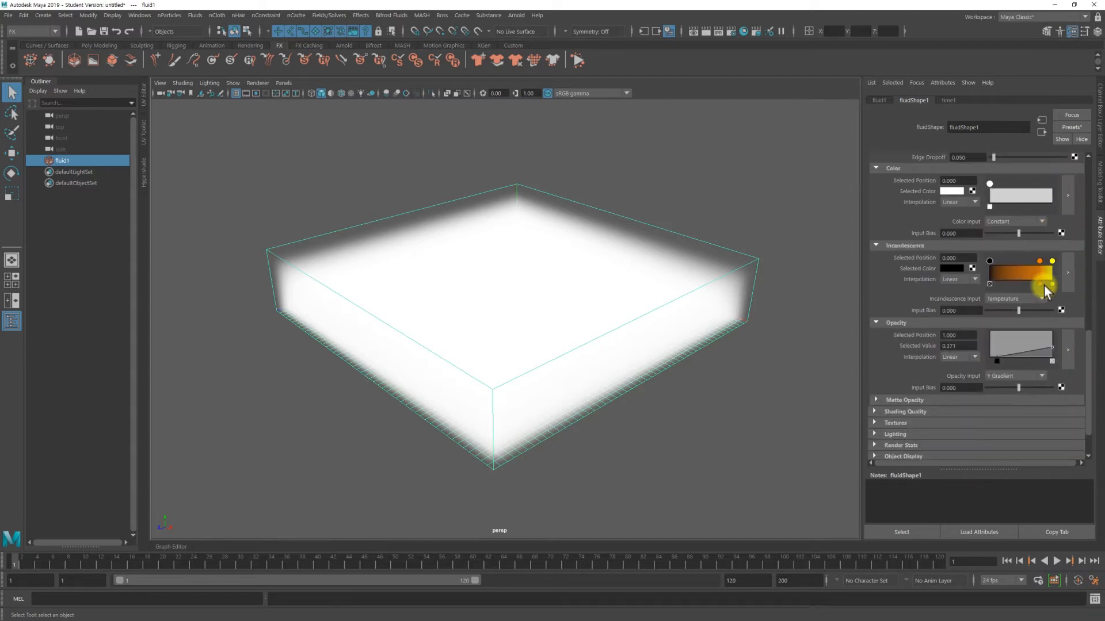
scroll(1045, 292, "down", 1)
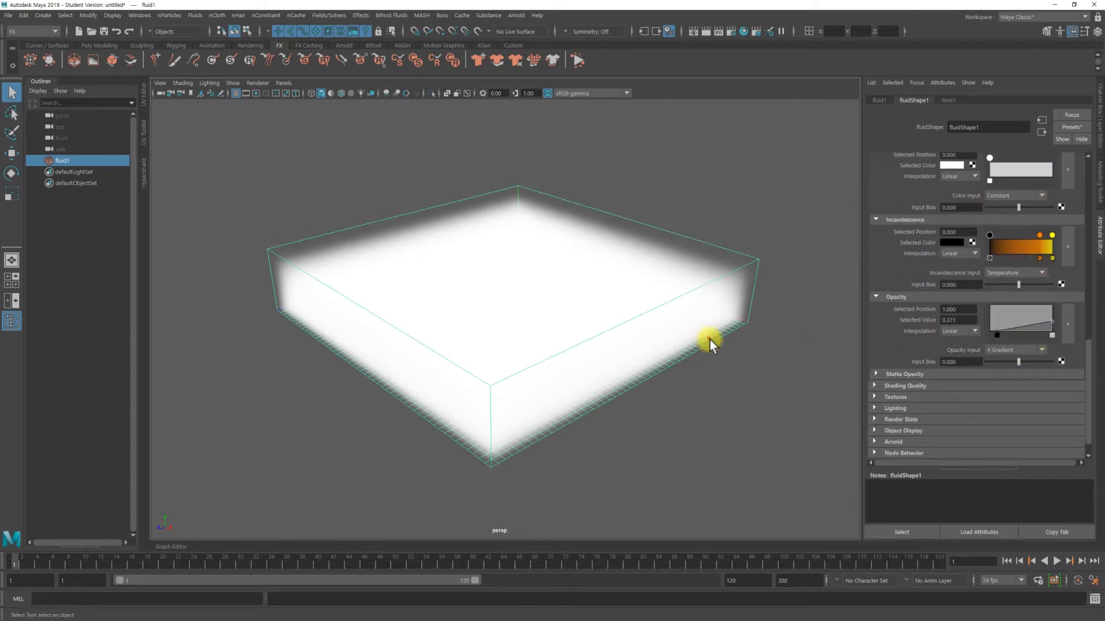
left_click_drag(710, 339, 661, 320, "alt")
right_click_drag(648, 313, 683, 316, "alt")
middle_click_drag(684, 316, 665, 325, "alt")
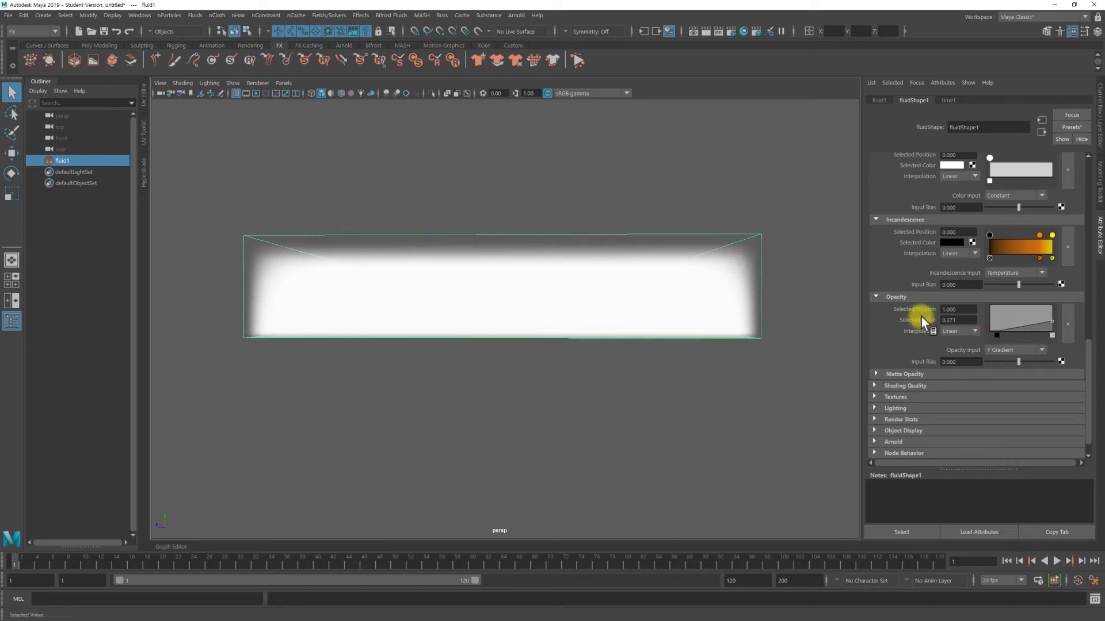
left_click_drag(1051, 320, 1023, 326)
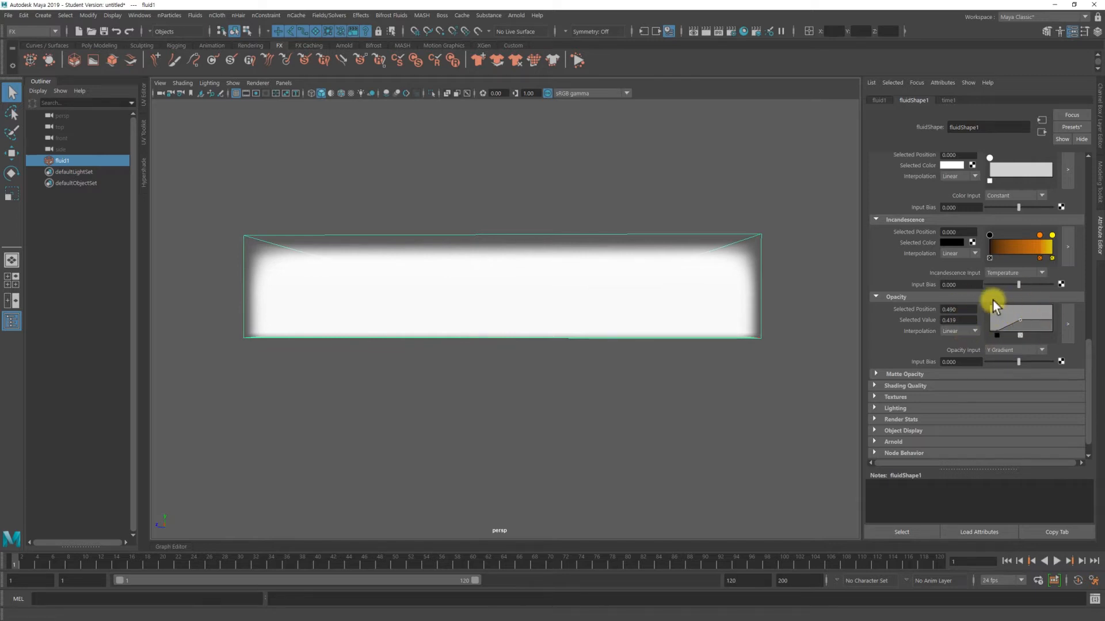
Enlarge the opacity ramp, move its second point to about 0.41 with value 0.48, and add a point at about 0.96.
left_click(1068, 326)
left_click_drag(858, 113, 856, 108)
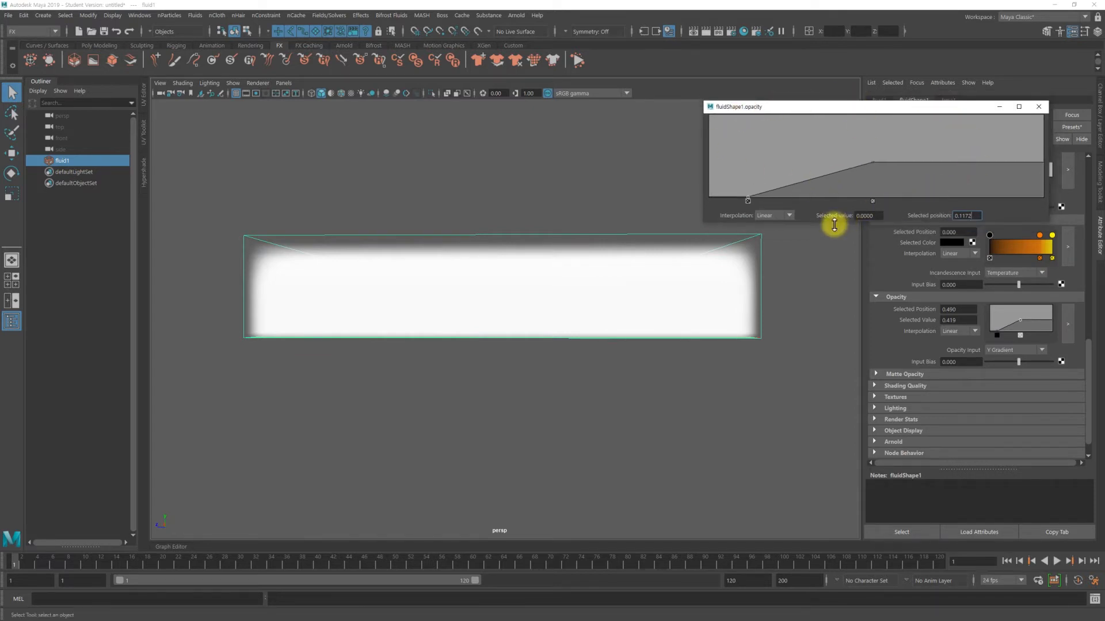
left_click_drag(872, 163, 847, 156)
left_click(1028, 156)
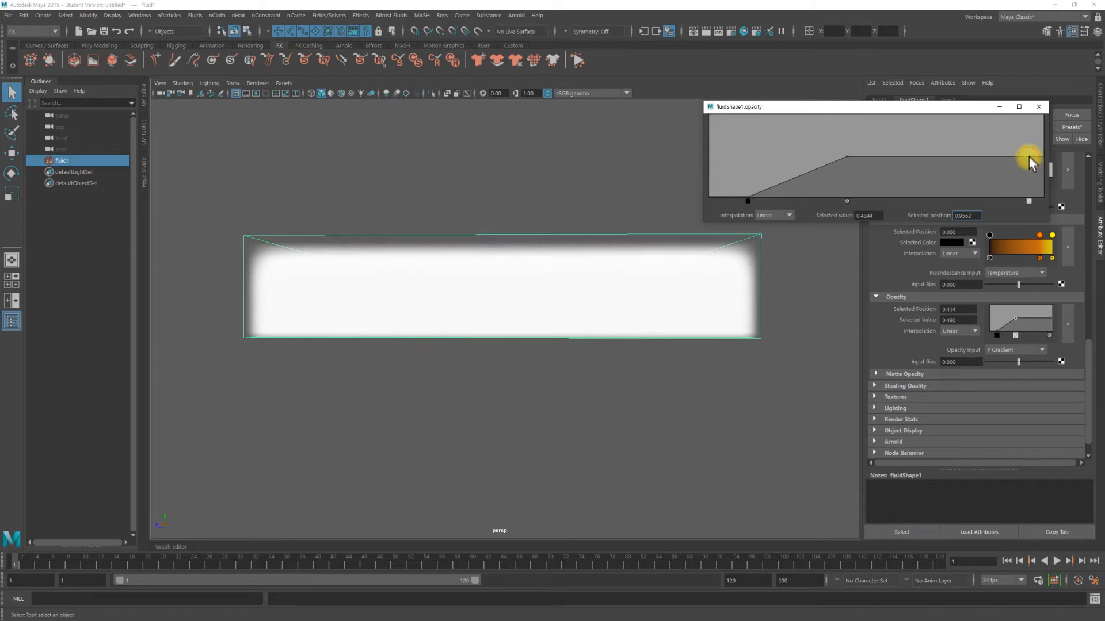
left_click(1003, 155)
left_click(962, 156)
left_click(941, 152)
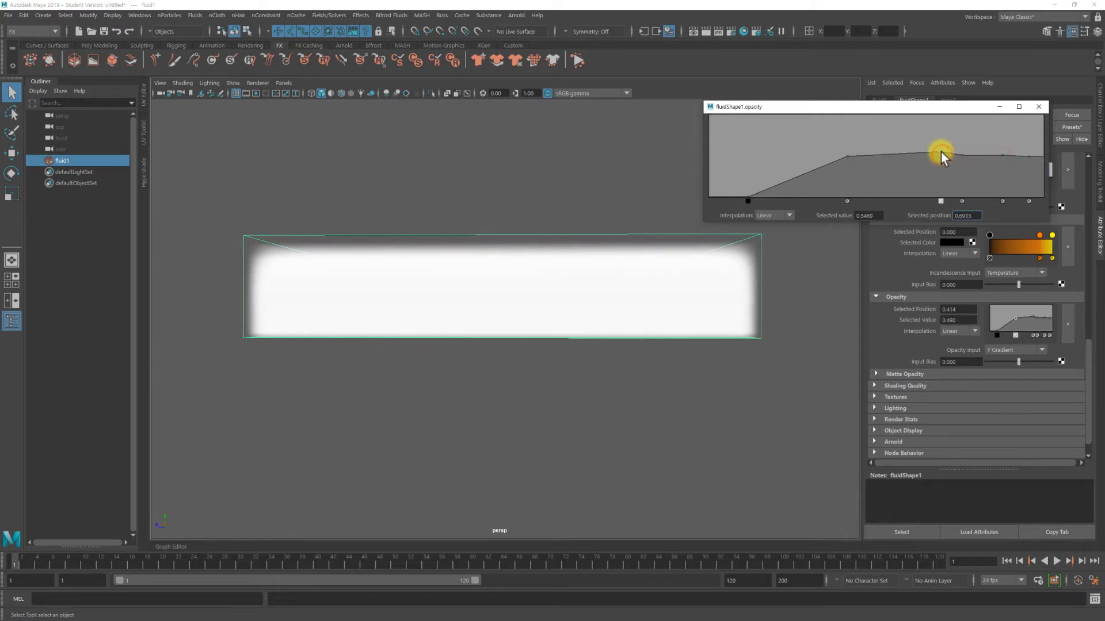
left_click(962, 201)
left_click(941, 201)
left_click(1003, 201)
Move the opacity ramp's last point to about 0.87 with value 0, and lower the peak to 0.18 at position 0.44.
left_click_drag(1027, 159, 998, 221)
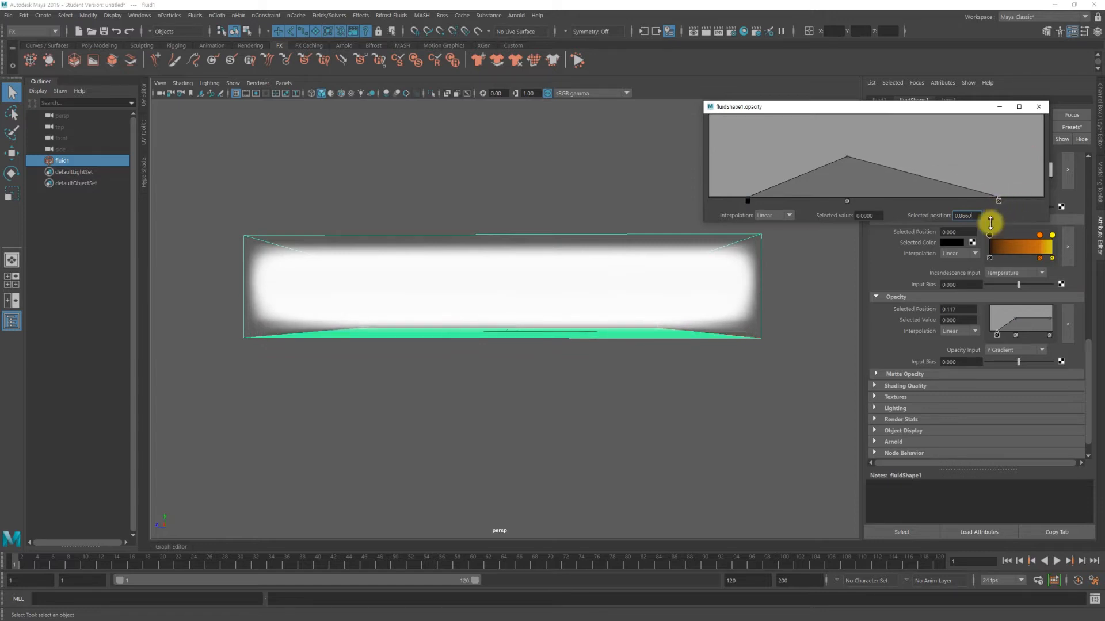
left_click_drag(848, 157, 855, 182)
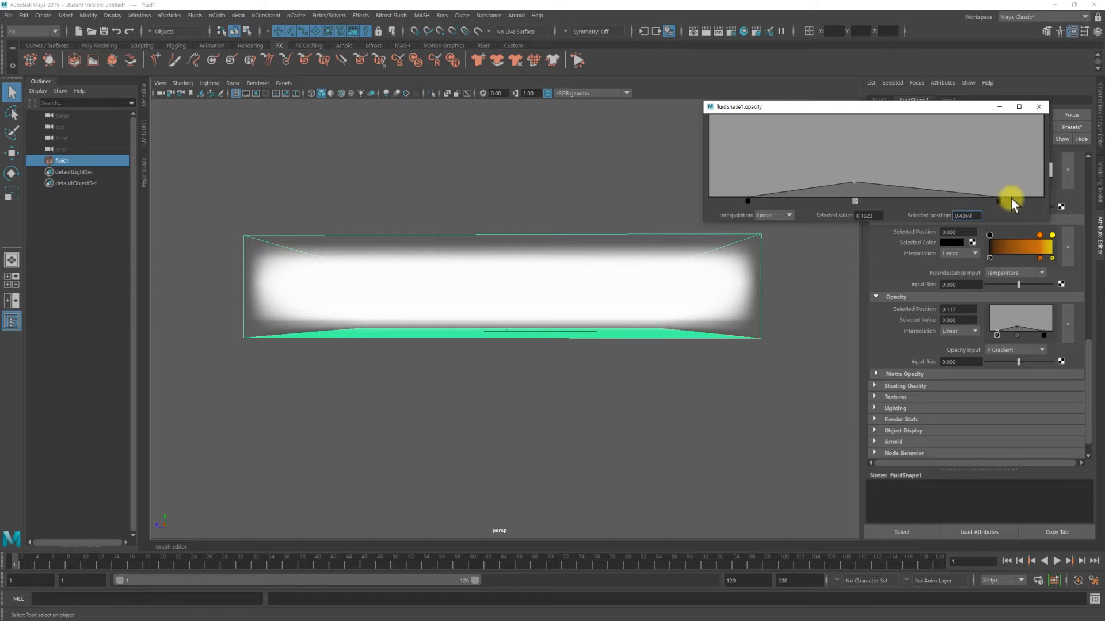
left_click_drag(501, 328, 570, 336, "alt")
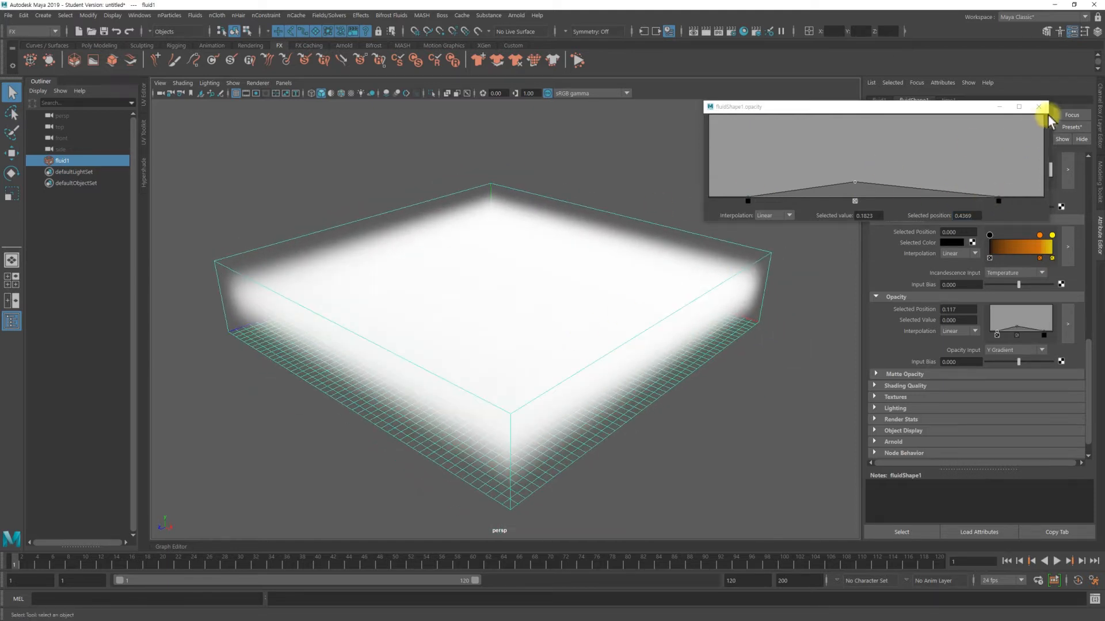
left_click(1038, 107)
Turn on Texture Opacity in the fluid container's texture settings.
left_click_drag(645, 278, 567, 419, "alt")
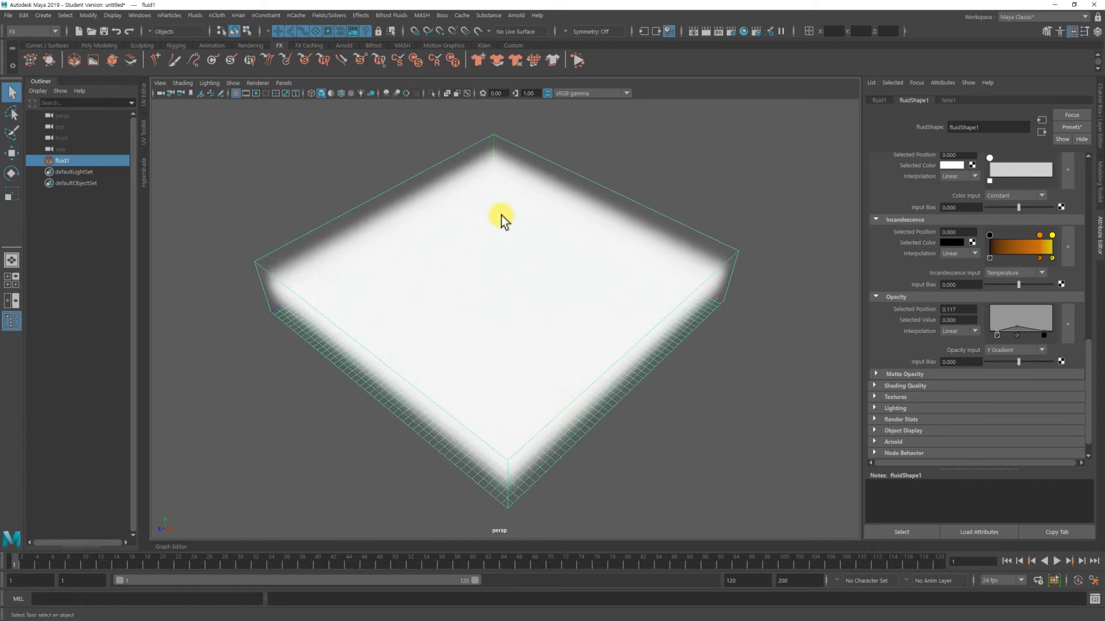
left_click_drag(647, 325, 654, 316, "alt")
scroll(899, 295, "down", 1)
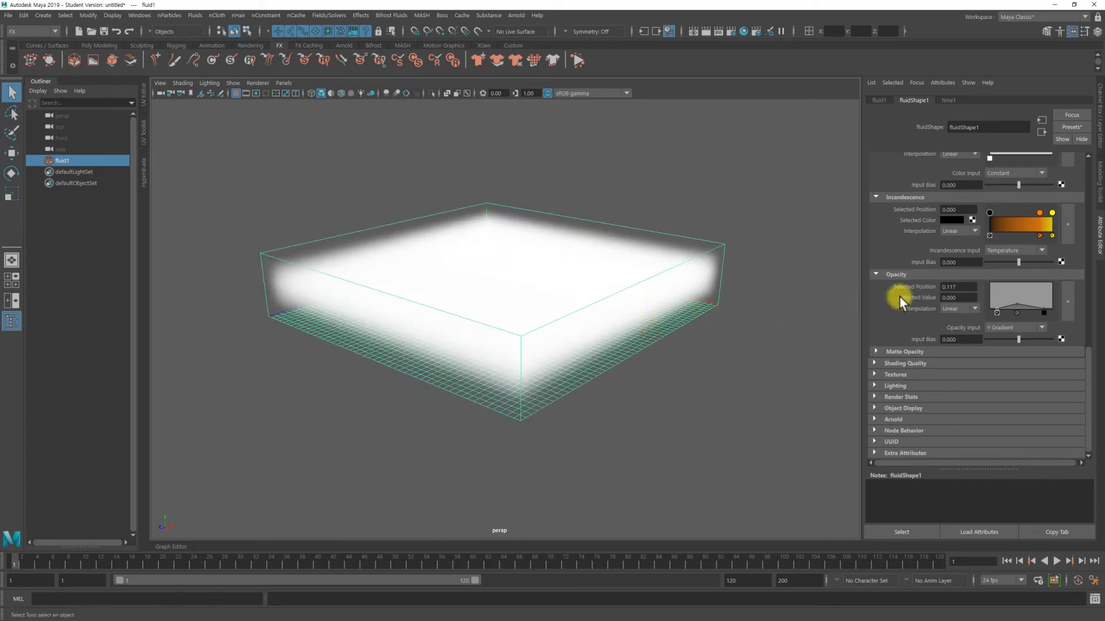
left_click(899, 375)
scroll(919, 348, "down", 5)
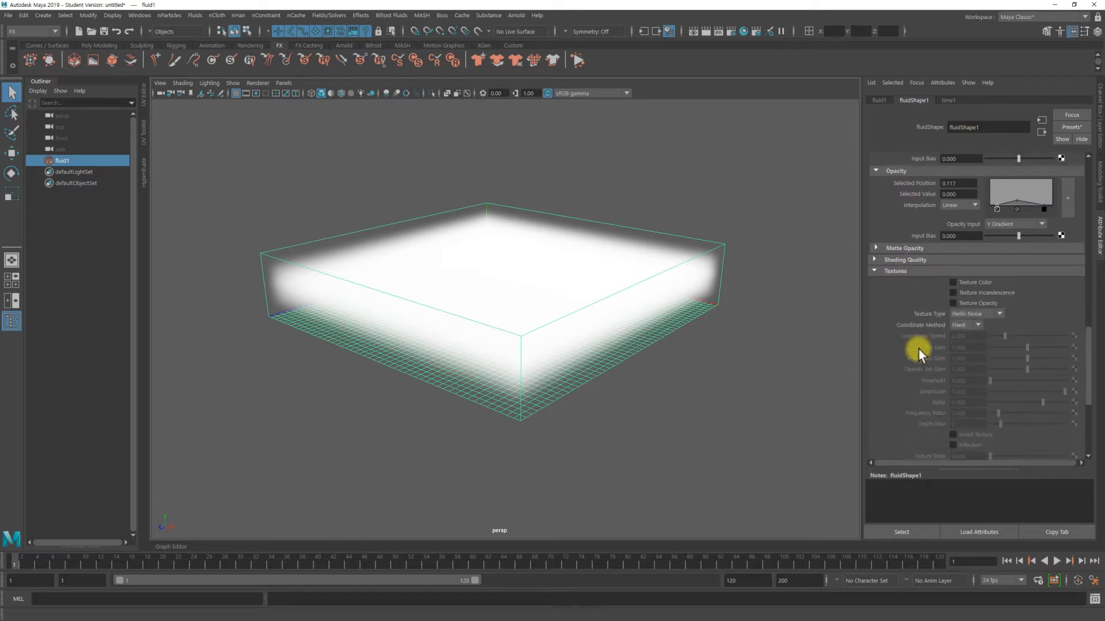
scroll(918, 347, "down", 1)
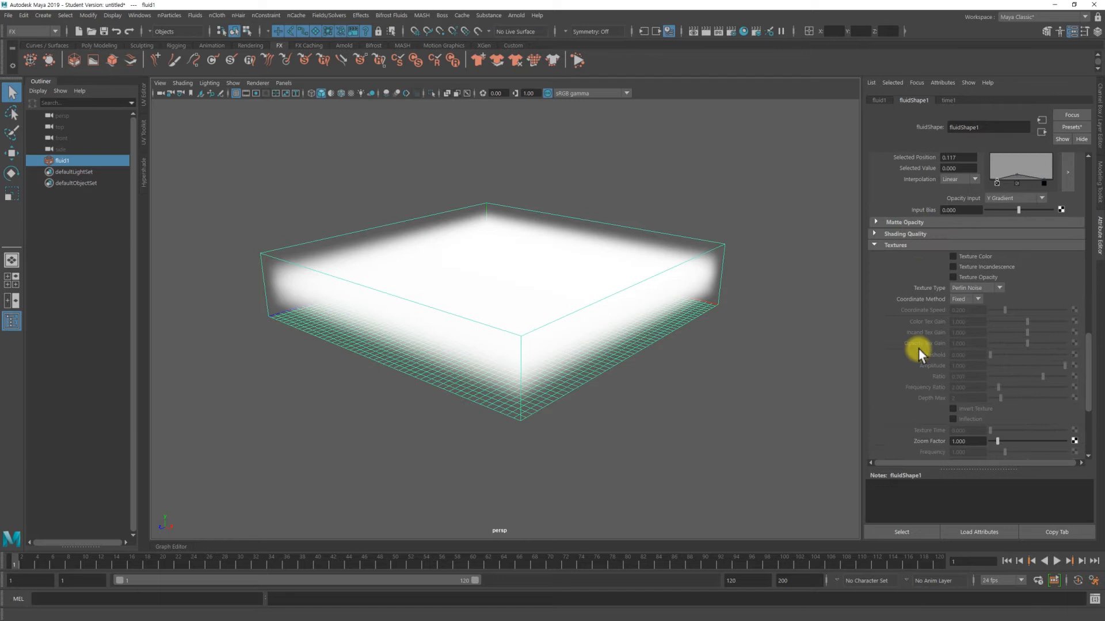
left_click(989, 278)
Show the viewport in textured display and examine the noise texture on the fluid container from several angles.
right_click_drag(679, 320, 648, 315, "alt")
mouse_move(649, 315)
left_mouse_down("alt")
mouse_move(432, 301)
mouse_move(665, 333)
mouse_move(660, 322)
left_mouse_up("alt")
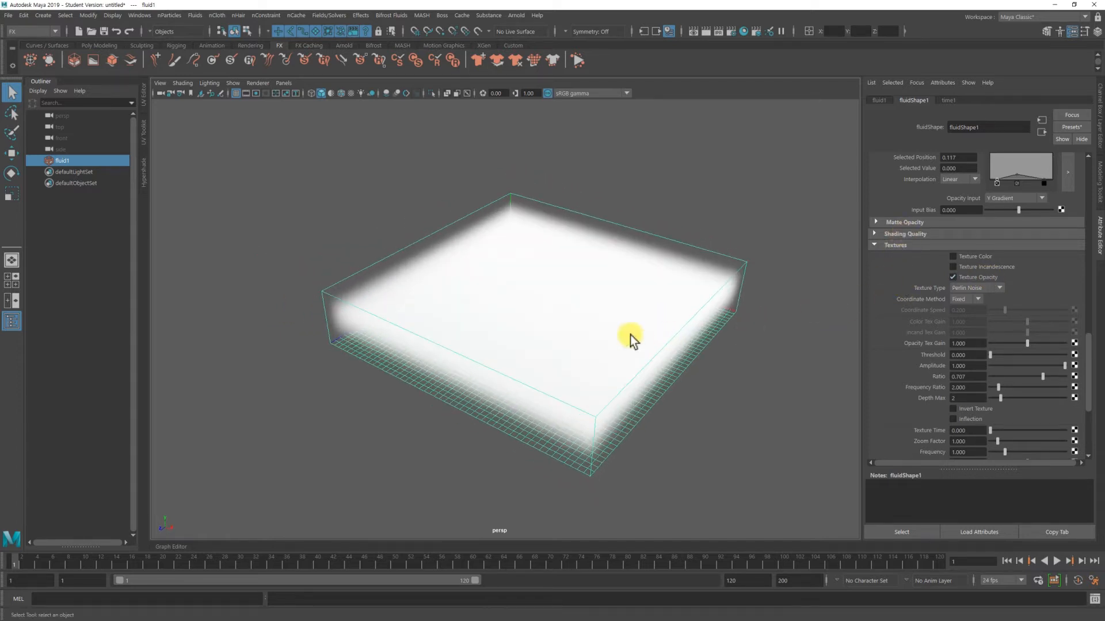
key("6")
mouse_move(655, 345)
left_mouse_down("alt")
mouse_move(661, 385)
mouse_move(690, 348)
mouse_move(723, 377)
mouse_move(672, 363)
left_mouse_up("alt")
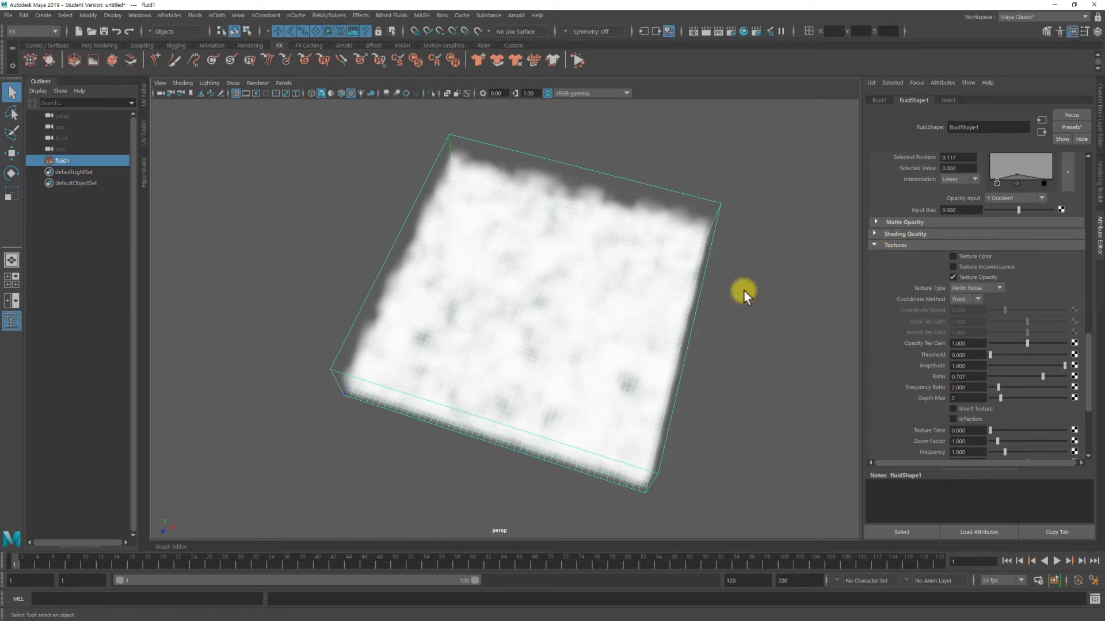
left_click_drag(443, 323, 552, 337, "alt")
left_click_drag(627, 313, 554, 389, "alt")
right_click_drag(554, 390, 617, 415, "alt")
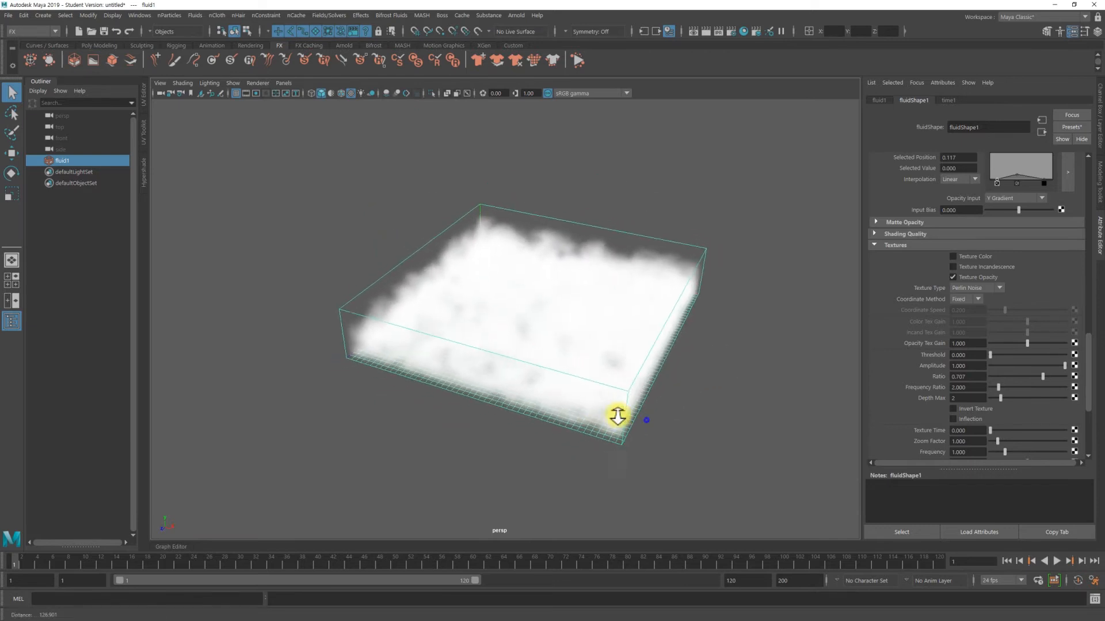
left_click_drag(650, 410, 678, 406, "alt")
middle_click_drag(703, 386, 751, 388, "alt")
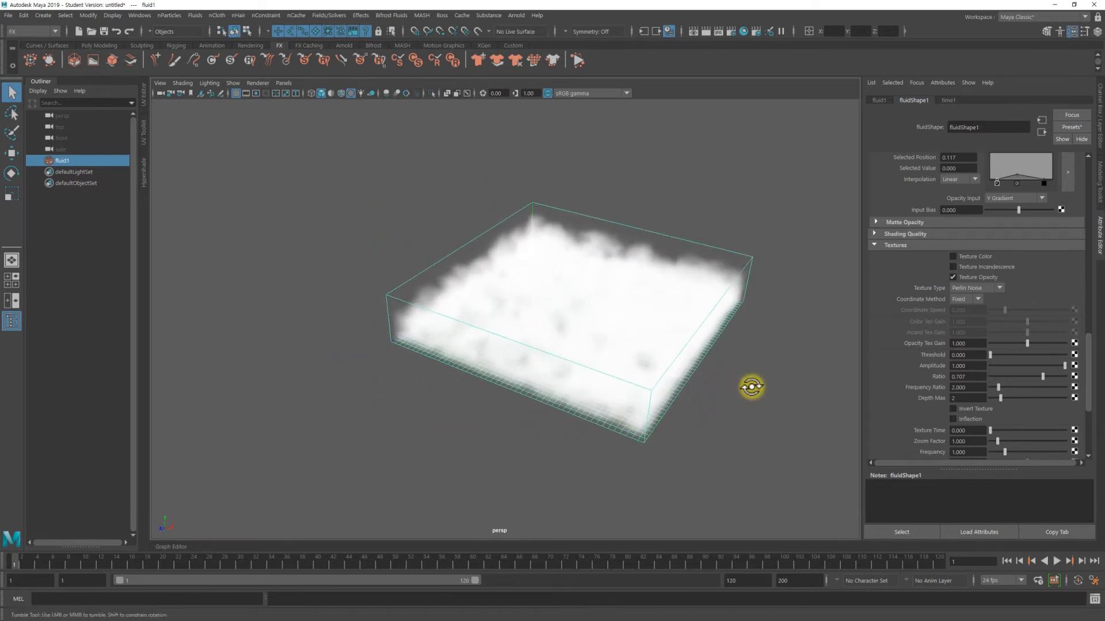
left_click_drag(752, 386, 754, 385, "alt")
Deselect the fluid container and open the Arnold RenderView.
left_click(760, 214)
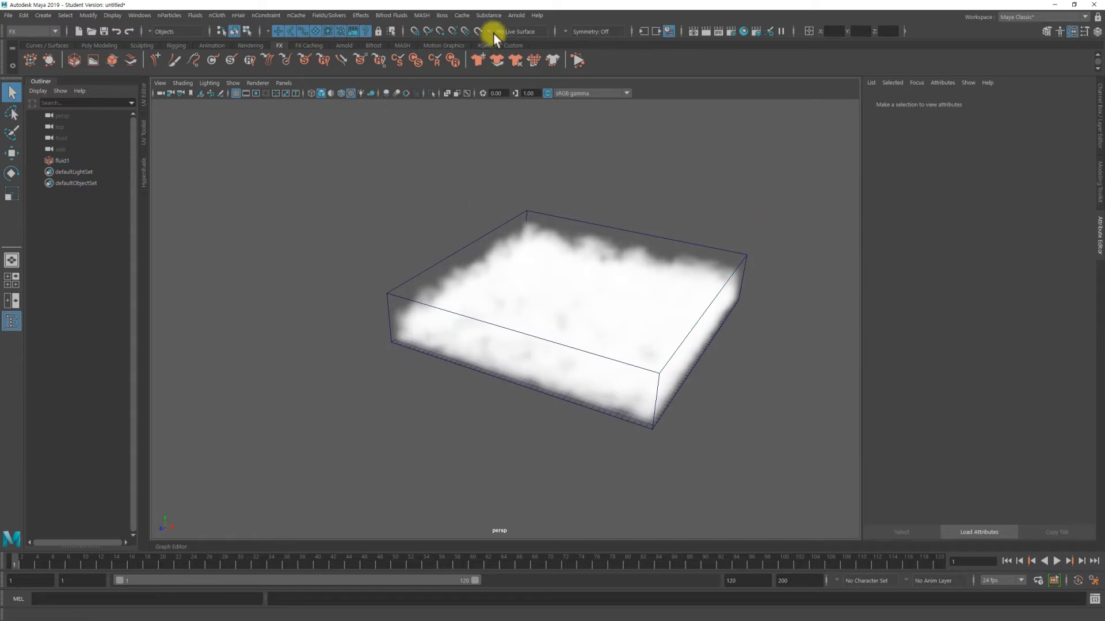
left_click(521, 14)
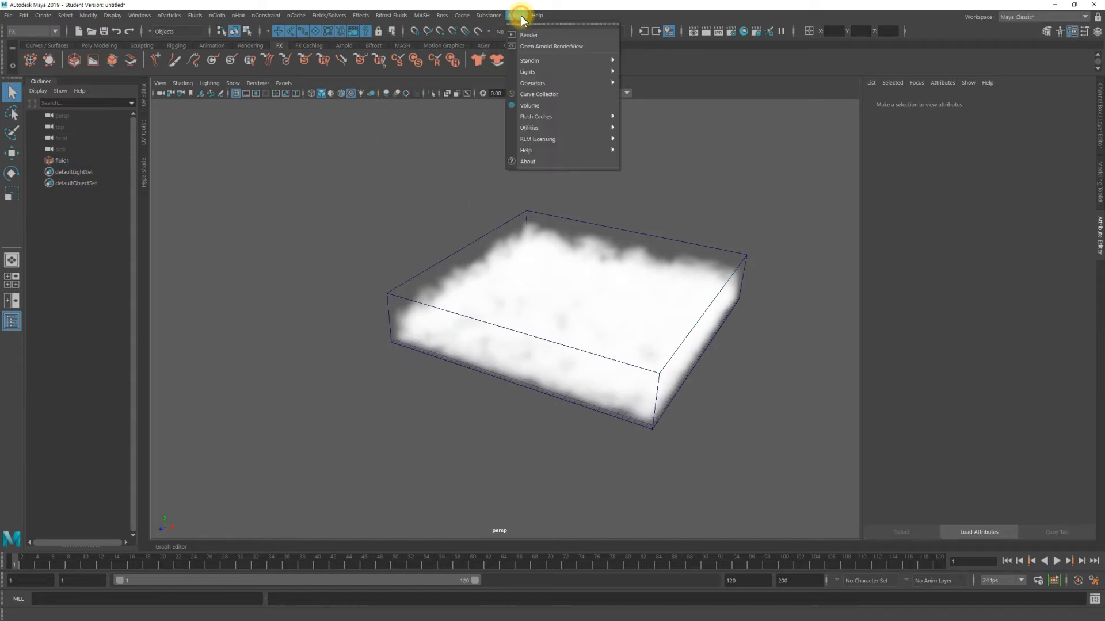
left_click(543, 46)
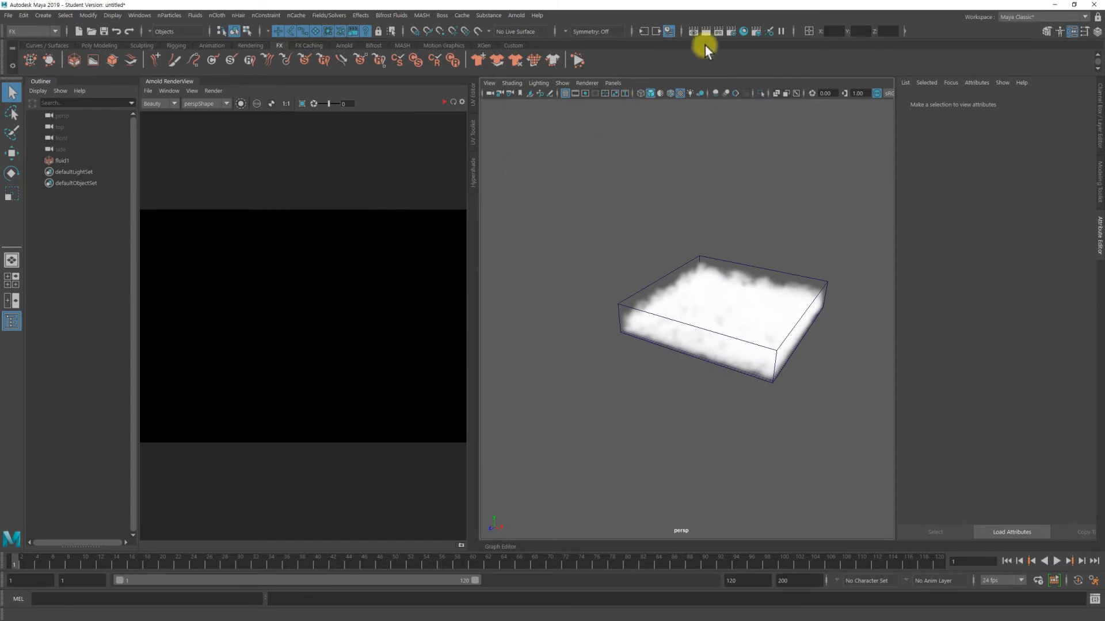
Set the render image size to 720 x 720 pixels and refresh the Arnold render.
left_click(731, 32)
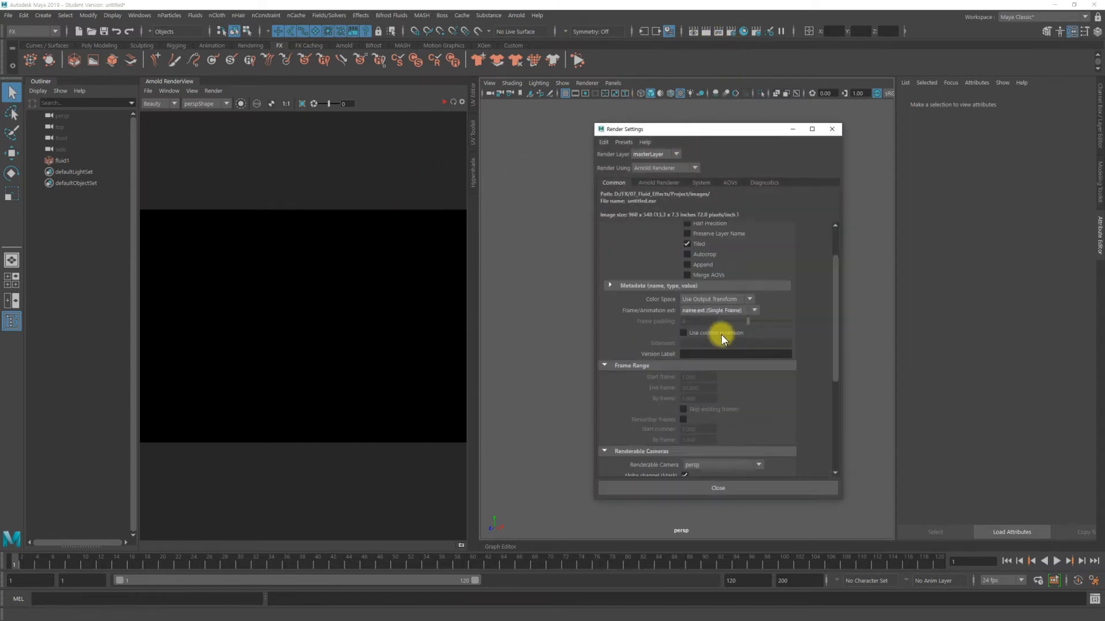
scroll(722, 337, "down", 5)
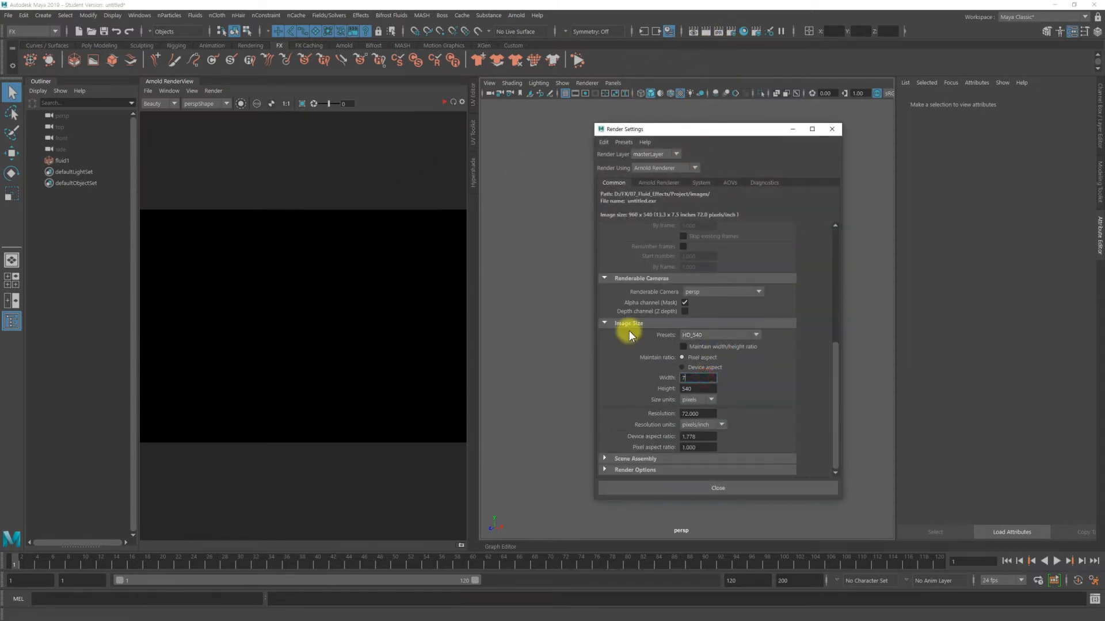
key("Tab")
type("720")
key("Return")
left_click(718, 488)
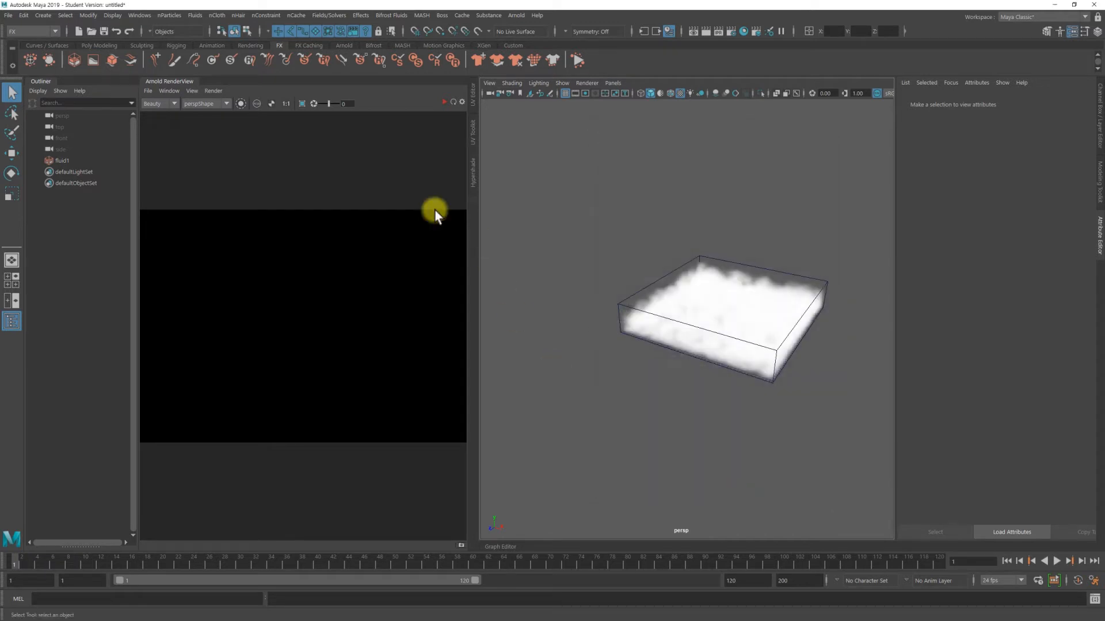
left_click(454, 103)
right_click_drag(636, 301, 671, 299, "alt")
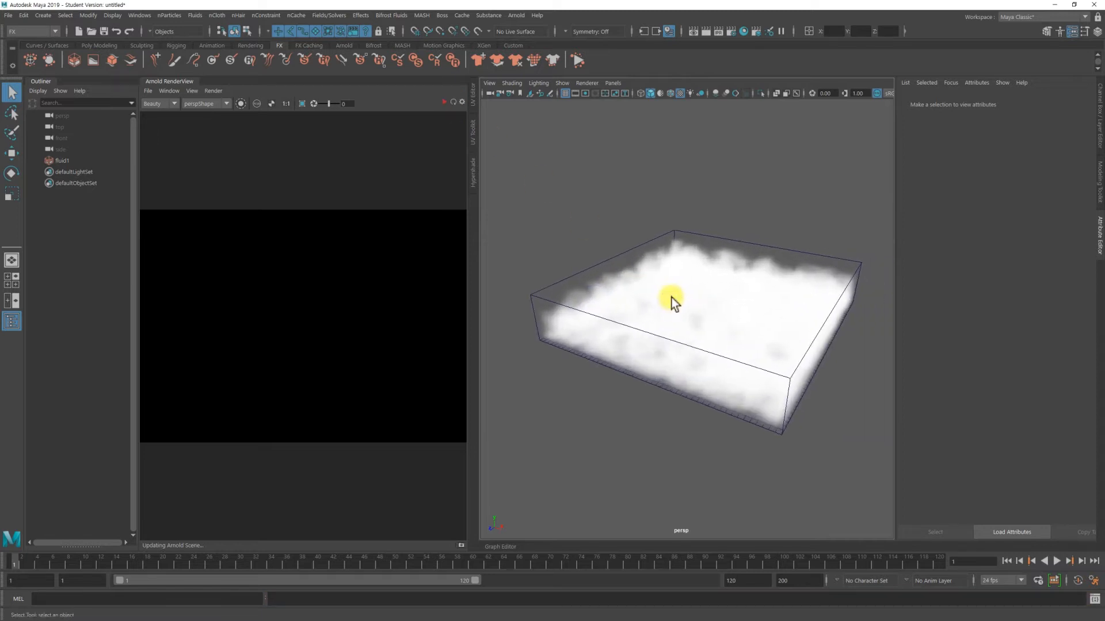
Create a directional light, place and enlarge it above the fluid container, and rotate it to shine down on the cloud.
left_click(44, 16)
mouse_move(87, 77)
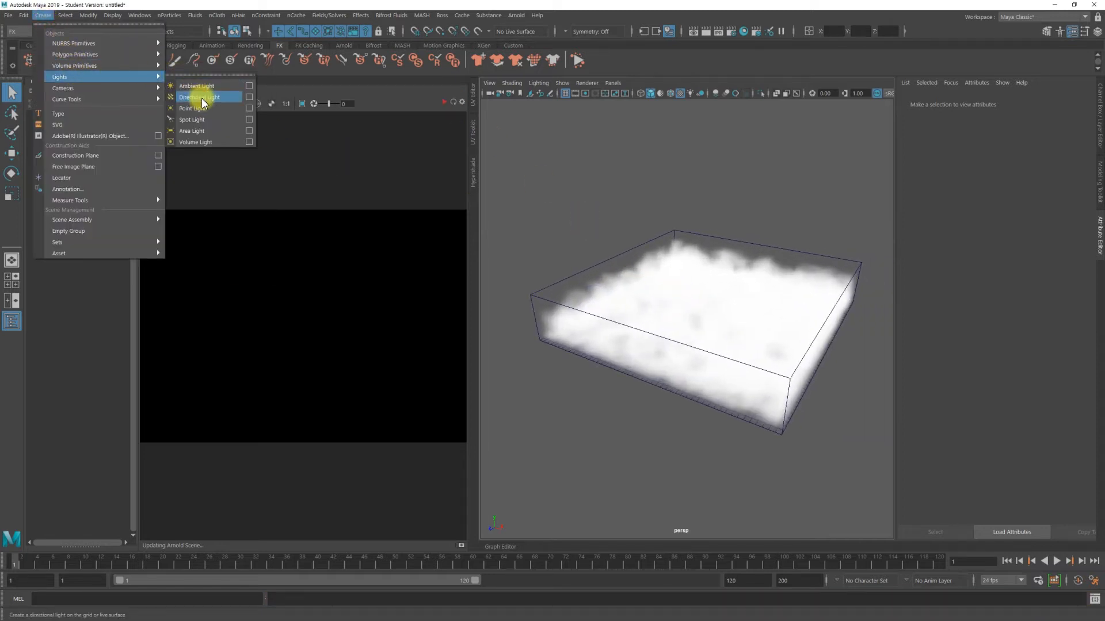
left_click(193, 90)
key("w")
left_click_drag(726, 318, 683, 153)
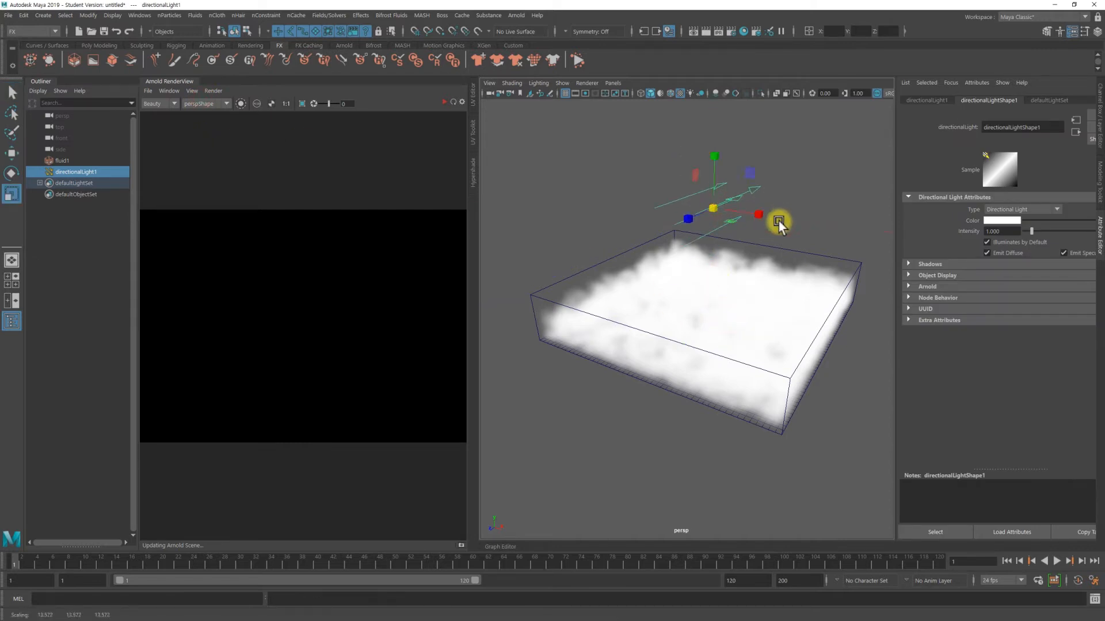
key("e")
left_click_drag(719, 200, 720, 166)
Refresh the Arnold render with the directional light and widen the render view.
left_click(454, 103)
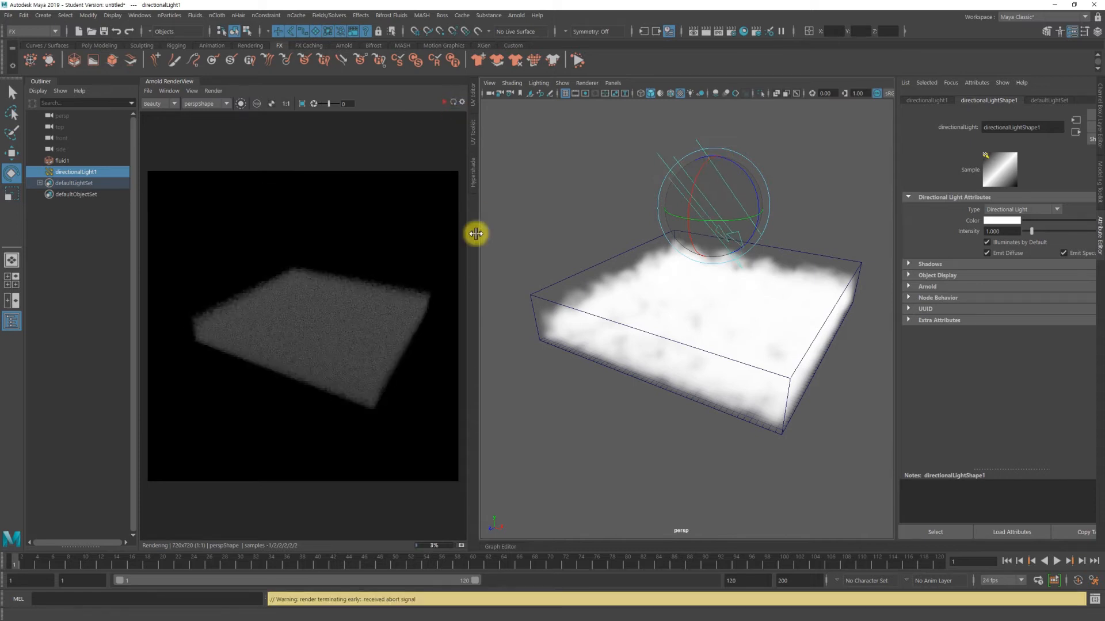
left_click_drag(478, 335, 513, 335)
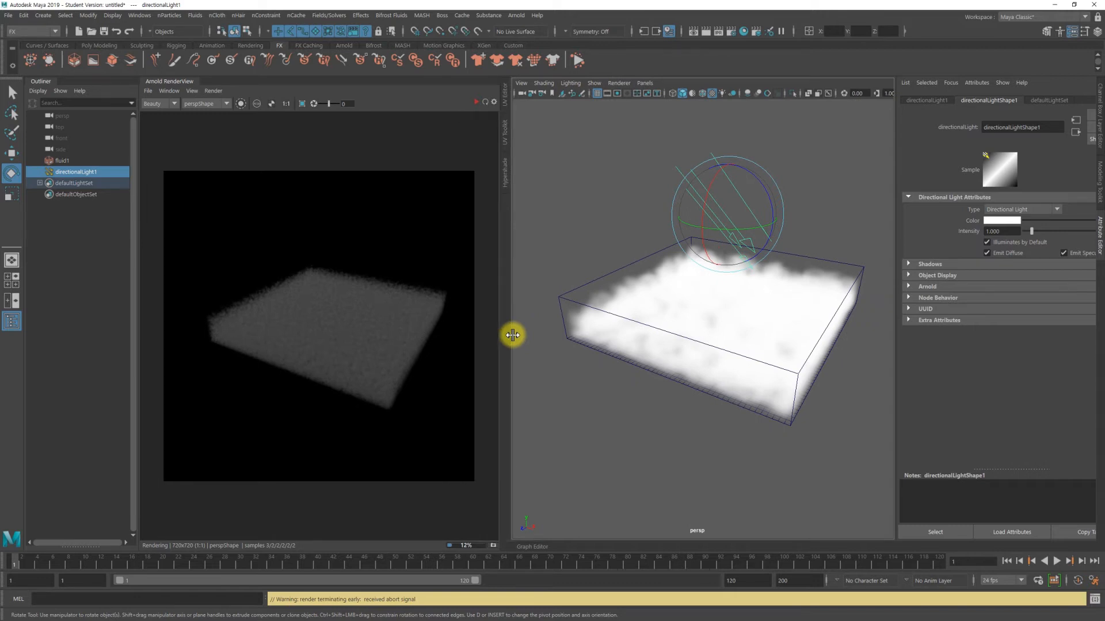
middle_click_drag(694, 322, 671, 334, "alt")
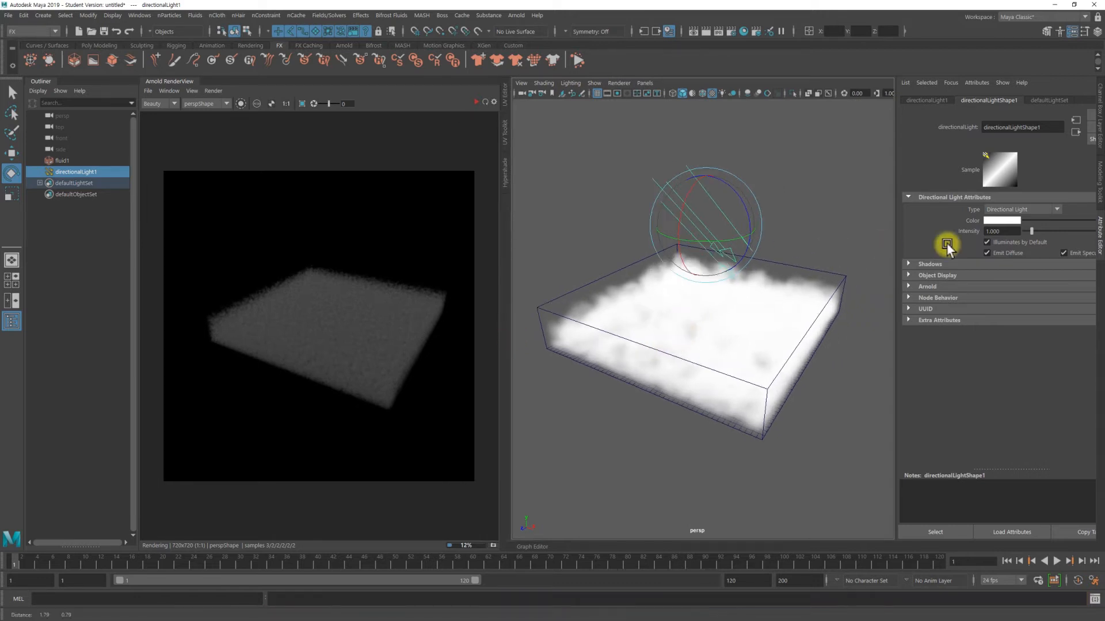
Set the directional light's intensity to 4 and refresh the Arnold render.
double_click(1010, 231)
type("4")
key("Return")
left_click(485, 102)
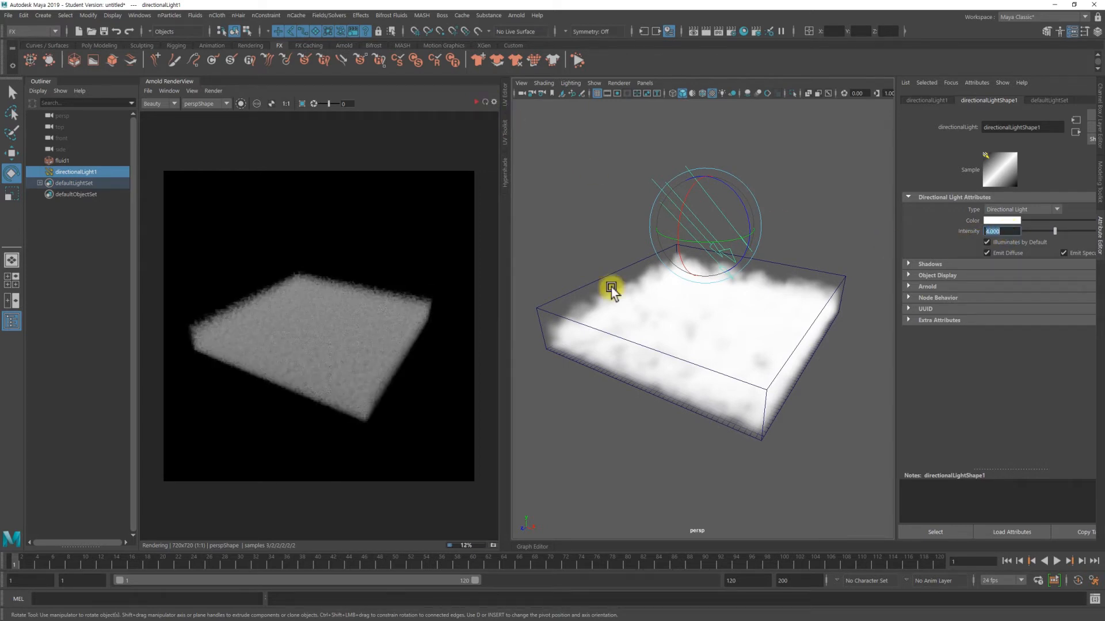
Select the fluid container, return the viewport to shaded display, and widen the area showing the container's attributes.
right_click_drag(683, 382, 706, 385, "alt")
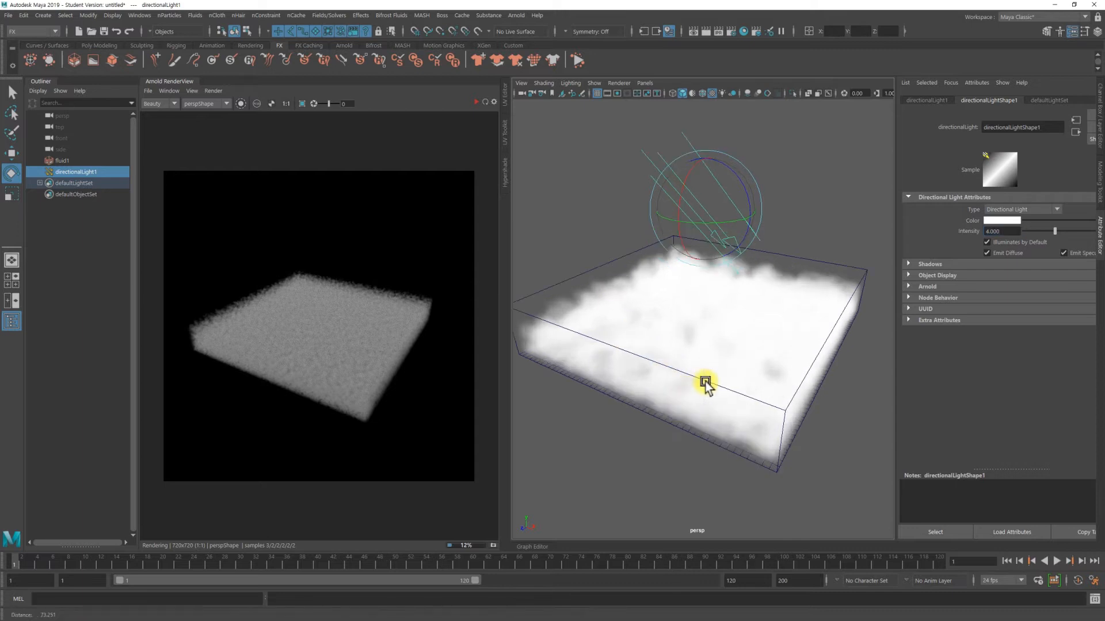
left_click_drag(702, 370, 662, 346, "alt")
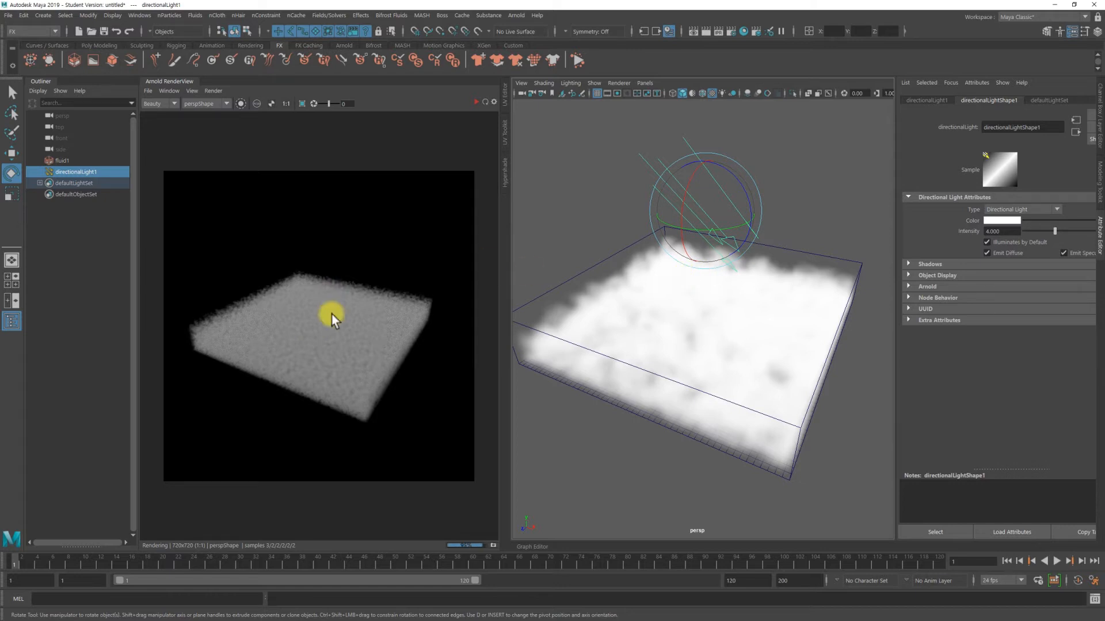
middle_click_drag(745, 328, 761, 326, "alt")
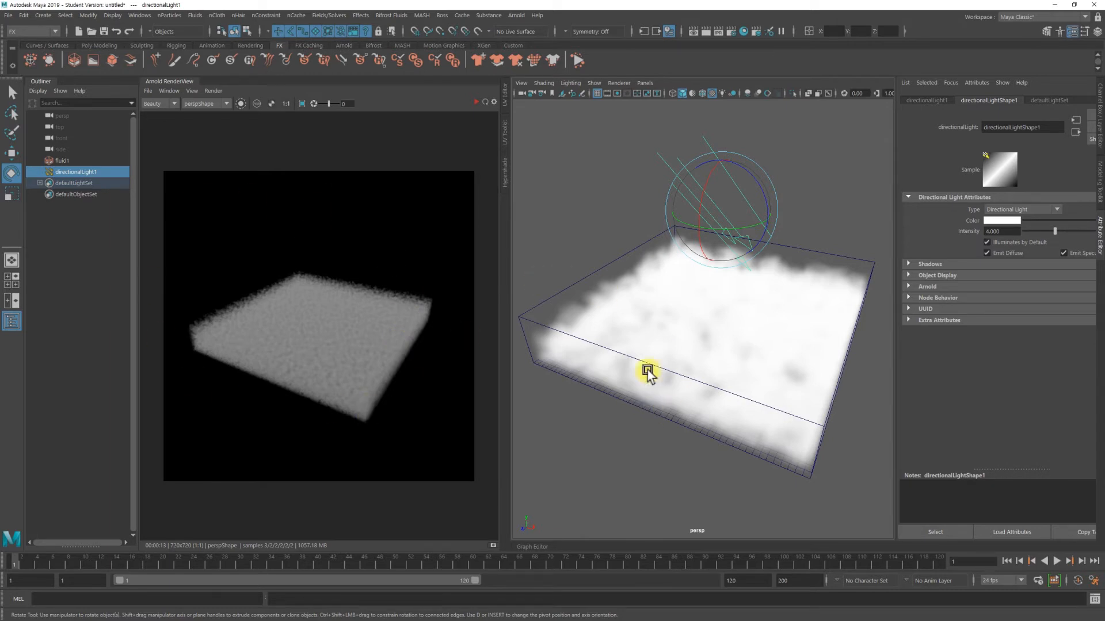
left_click_drag(591, 289, 570, 255)
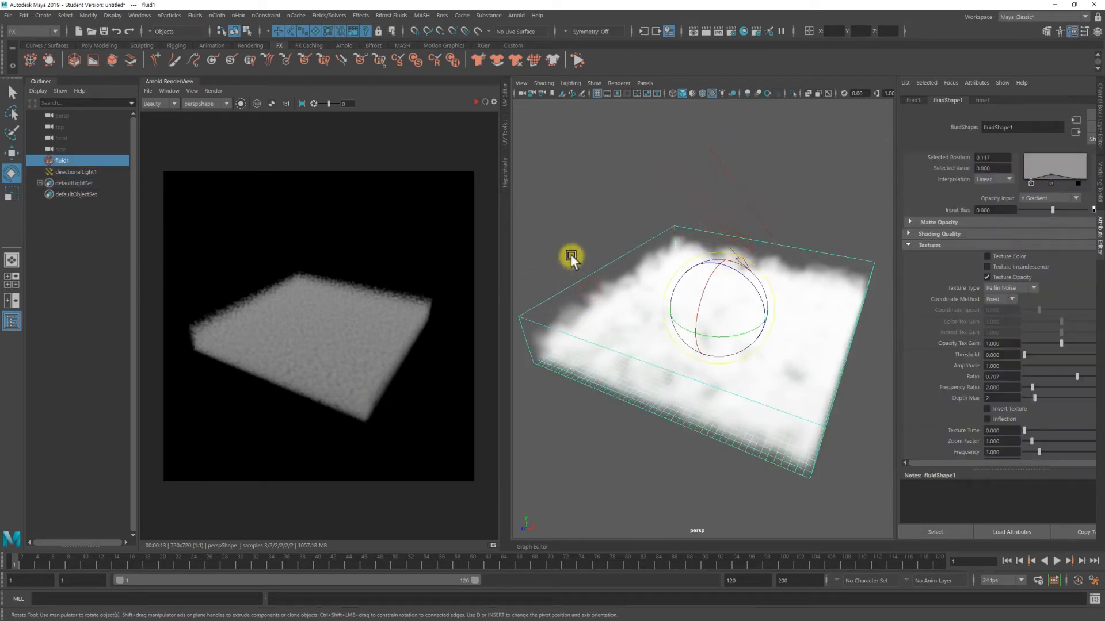
key("5")
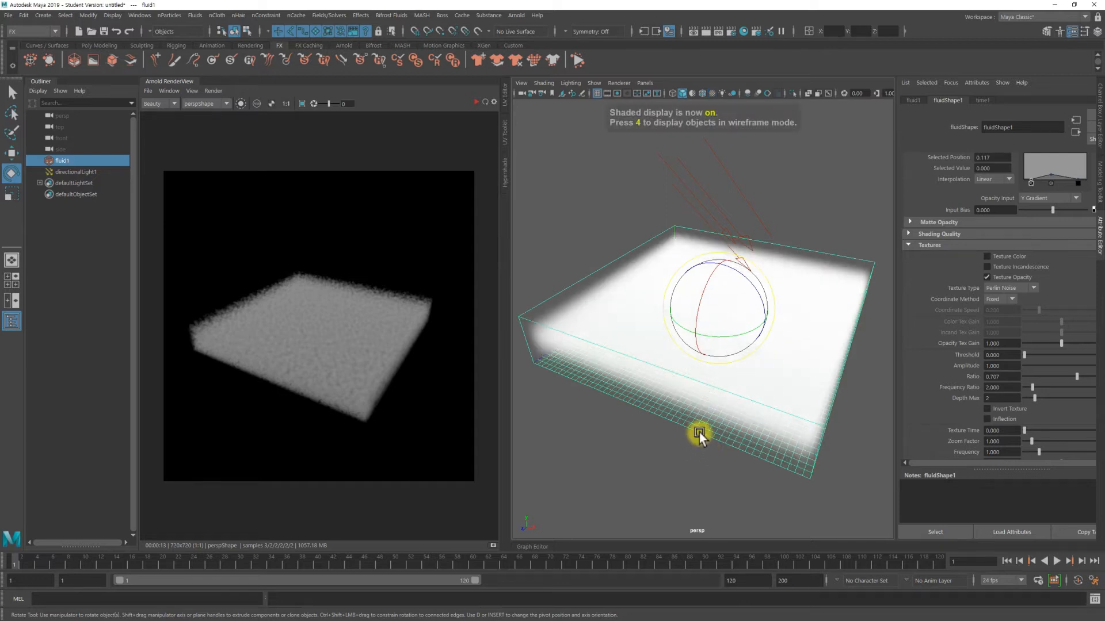
left_click_drag(894, 300, 851, 322)
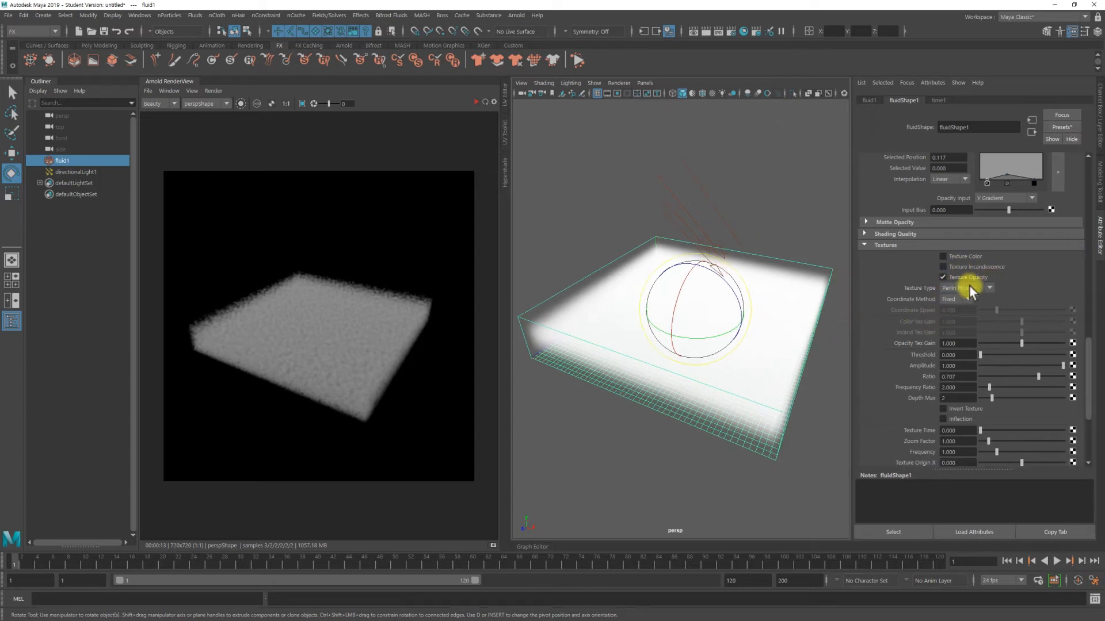
left_click(958, 288)
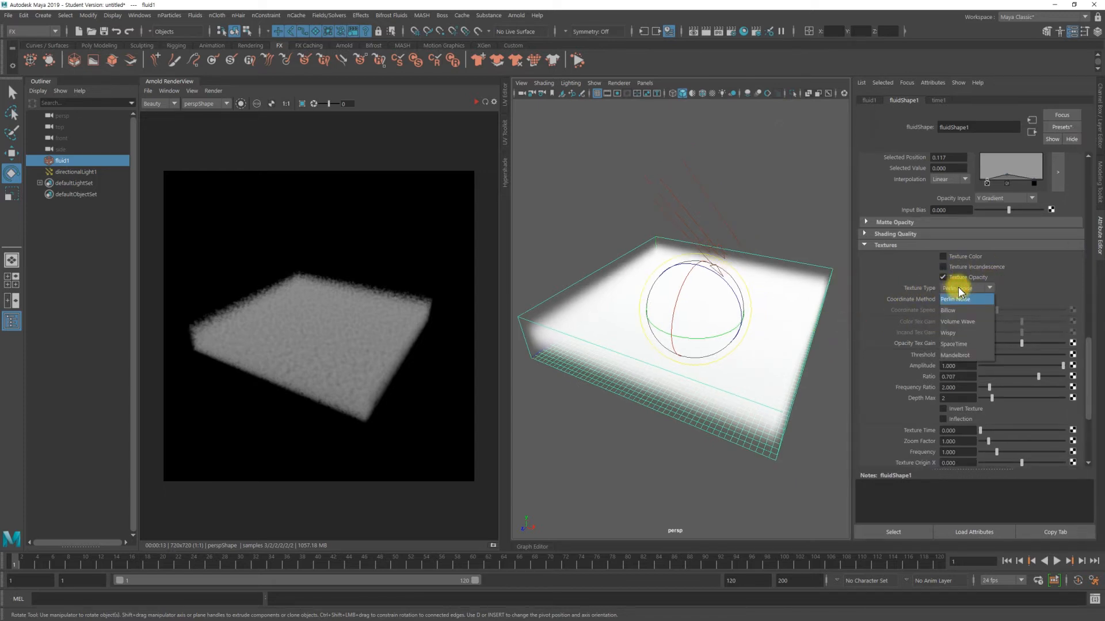
left_click(925, 289)
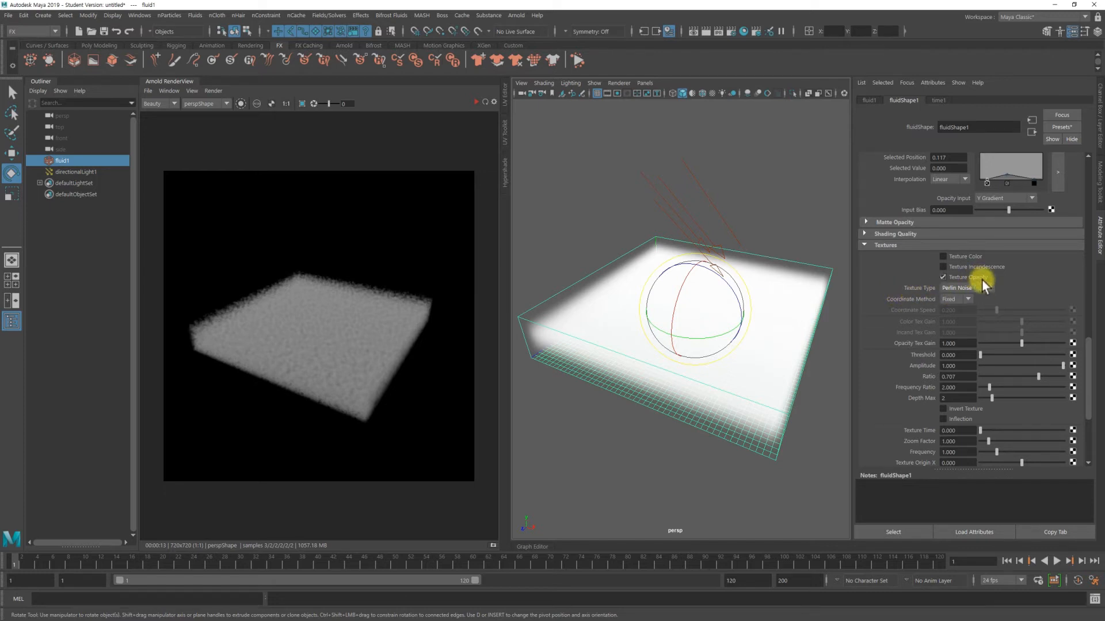
Start the live Arnold render and frame the fluid container more closely.
scroll(1013, 342, "down", 3)
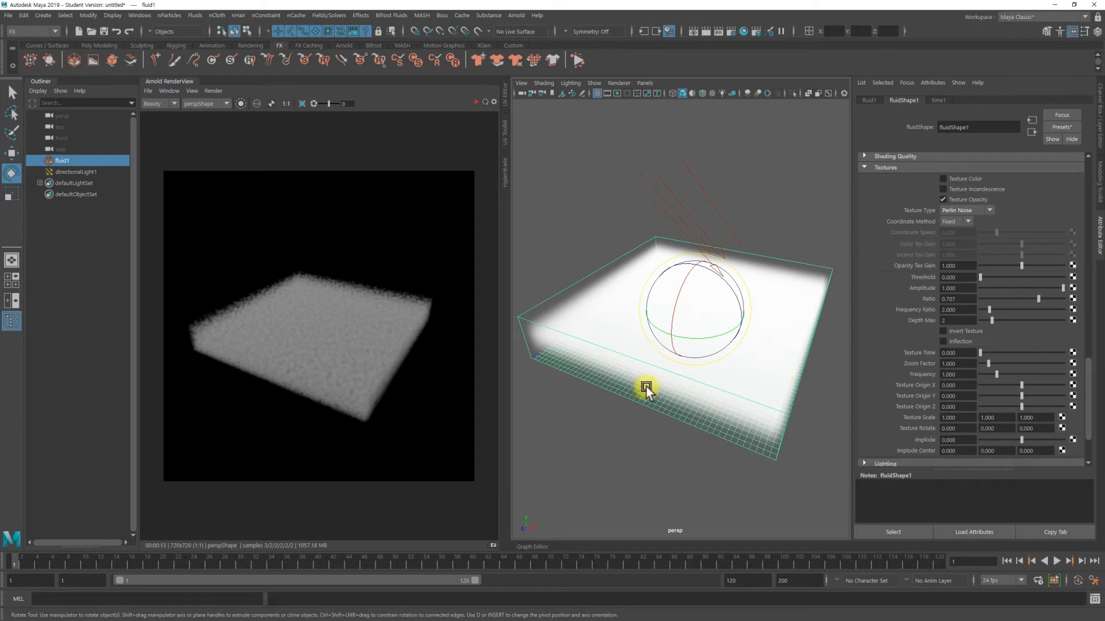
scroll(668, 375, "up", 5)
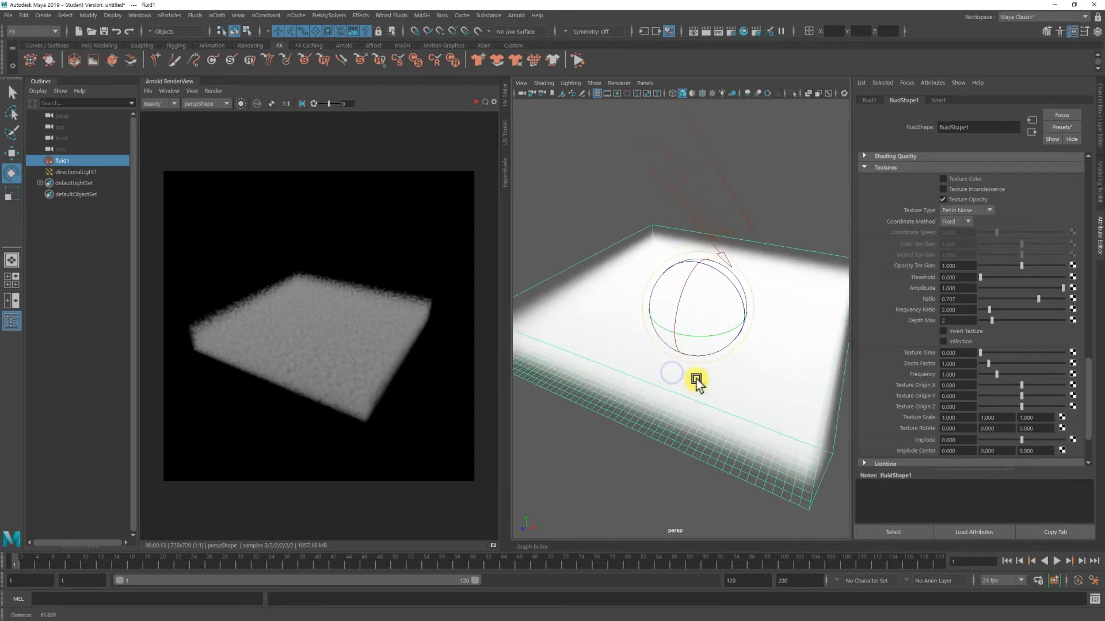
left_click(477, 102)
scroll(782, 330, "down", 3)
scroll(772, 322, "up", 3)
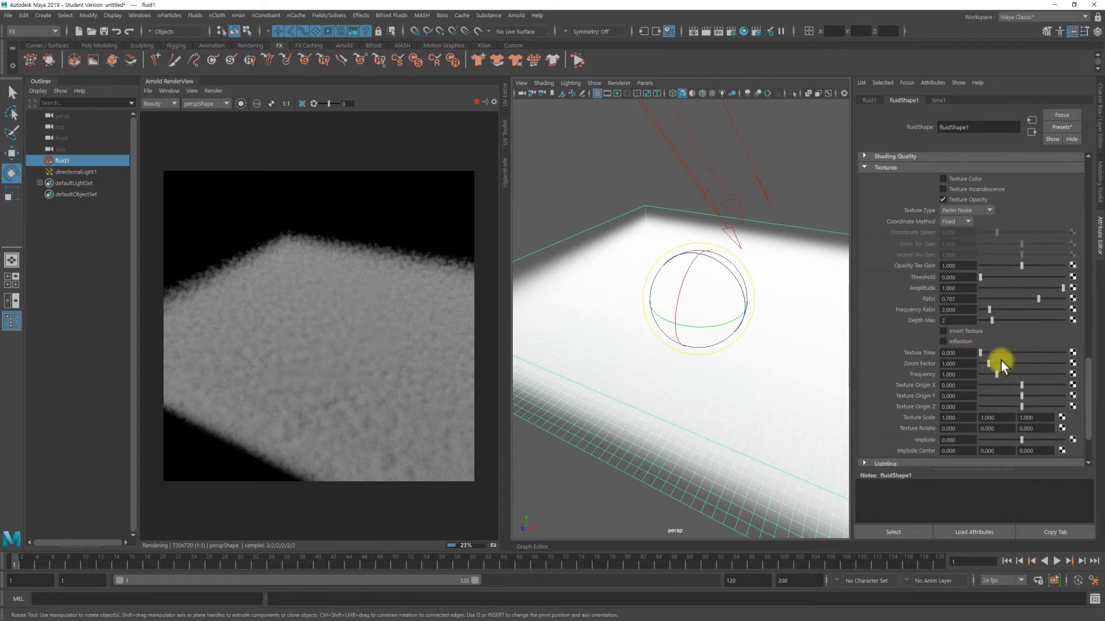
Try a Frequency of 2 for the fluid's opacity texture.
scroll(1059, 437, "down", 1)
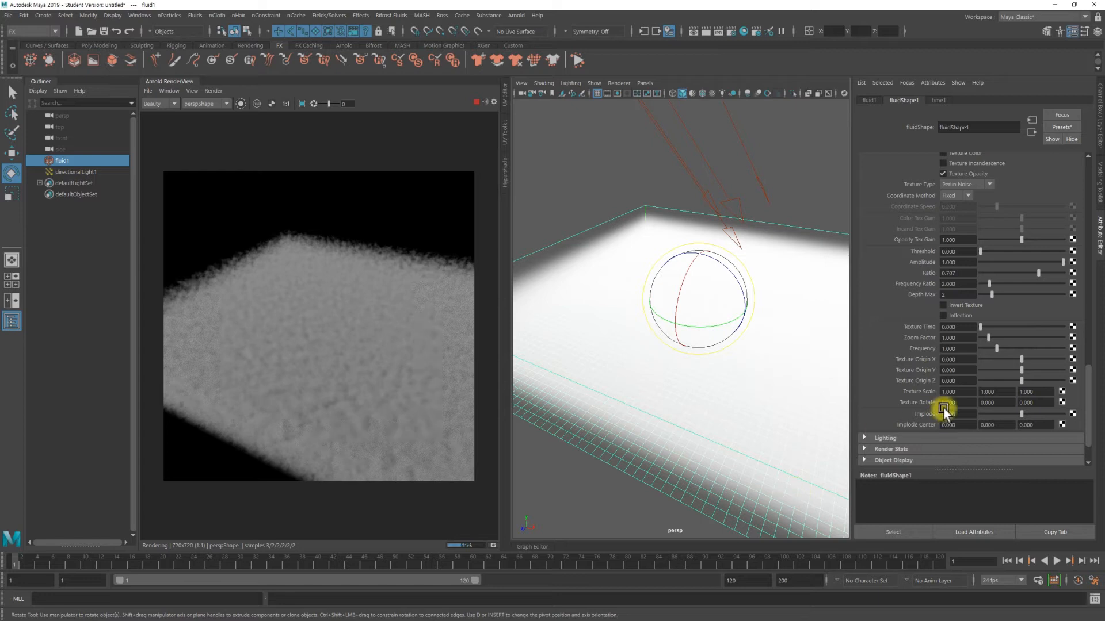
left_click(965, 348)
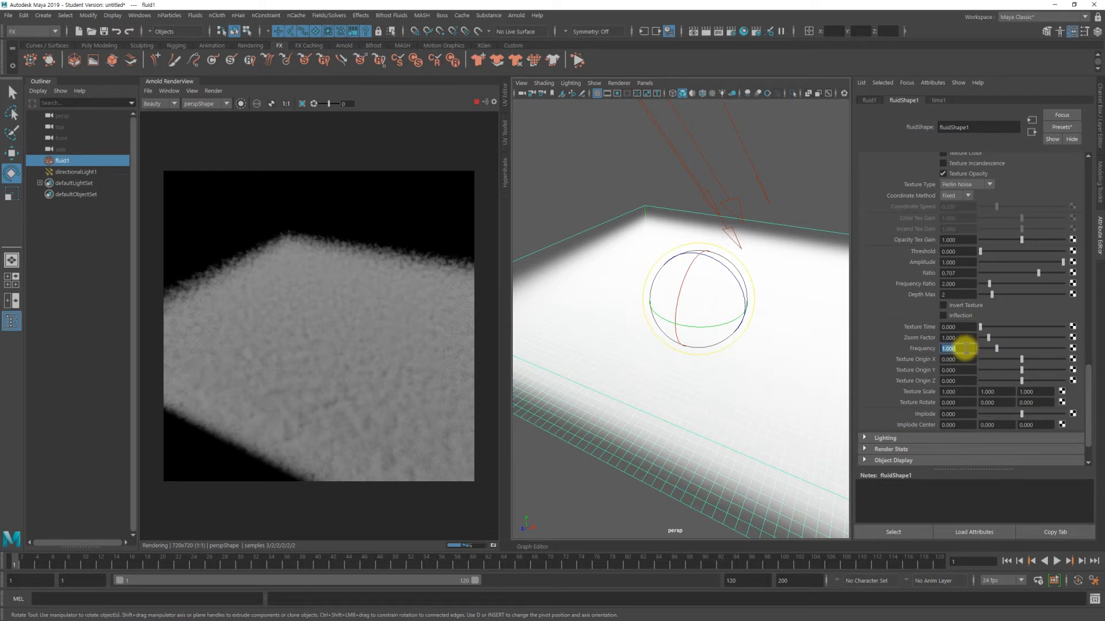
type("2")
key("Return")
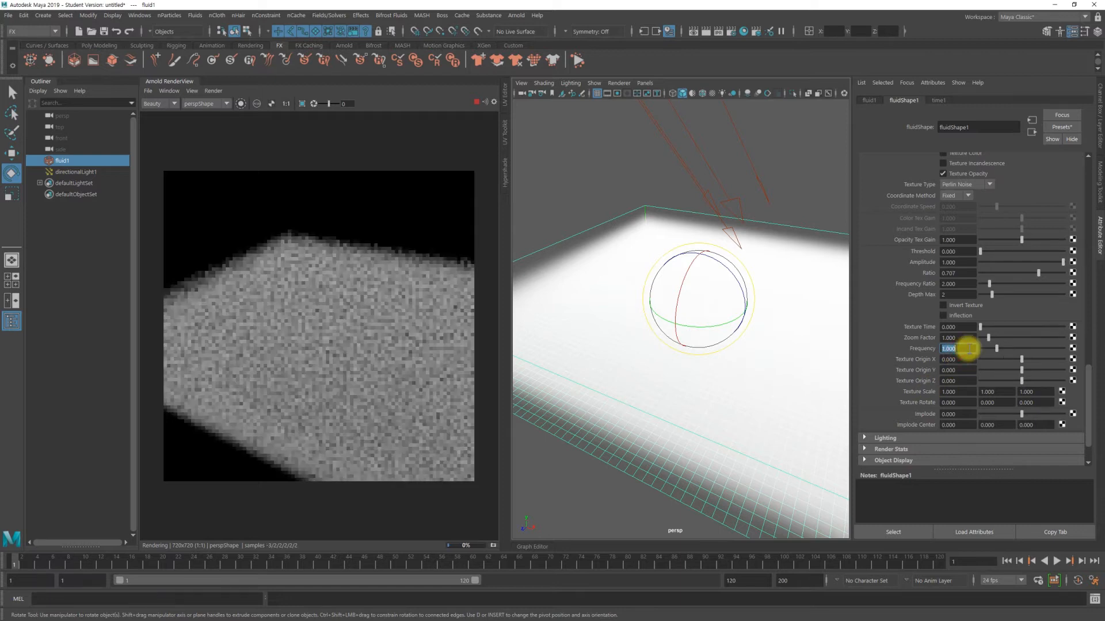
Try a texture Frequency of 0.5, and restore it to 1.
type("0.")
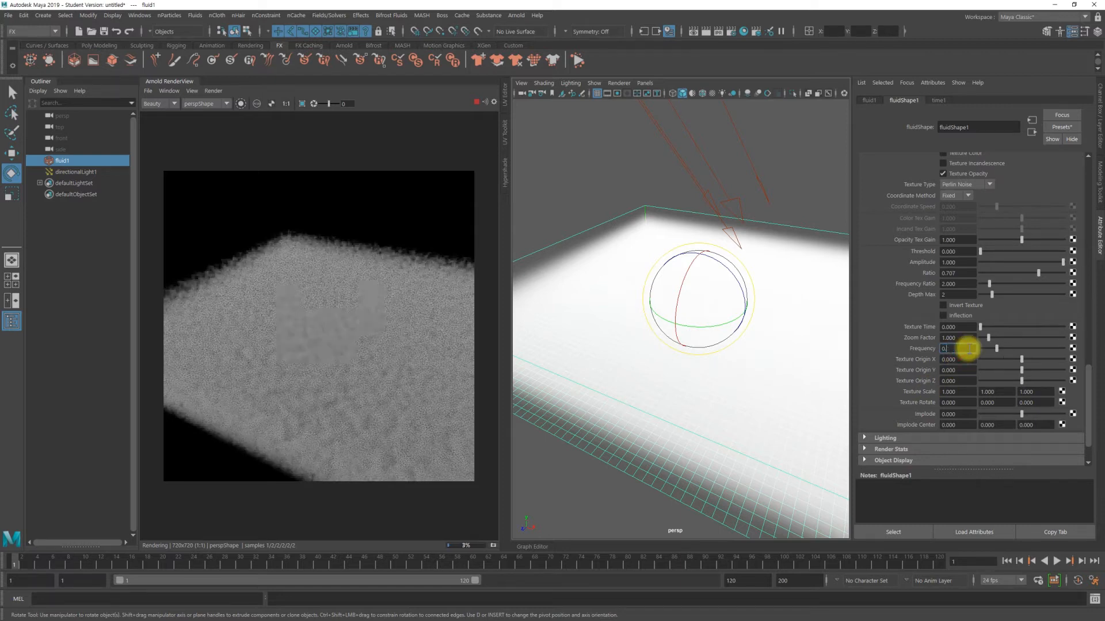
type("5")
key("Return")
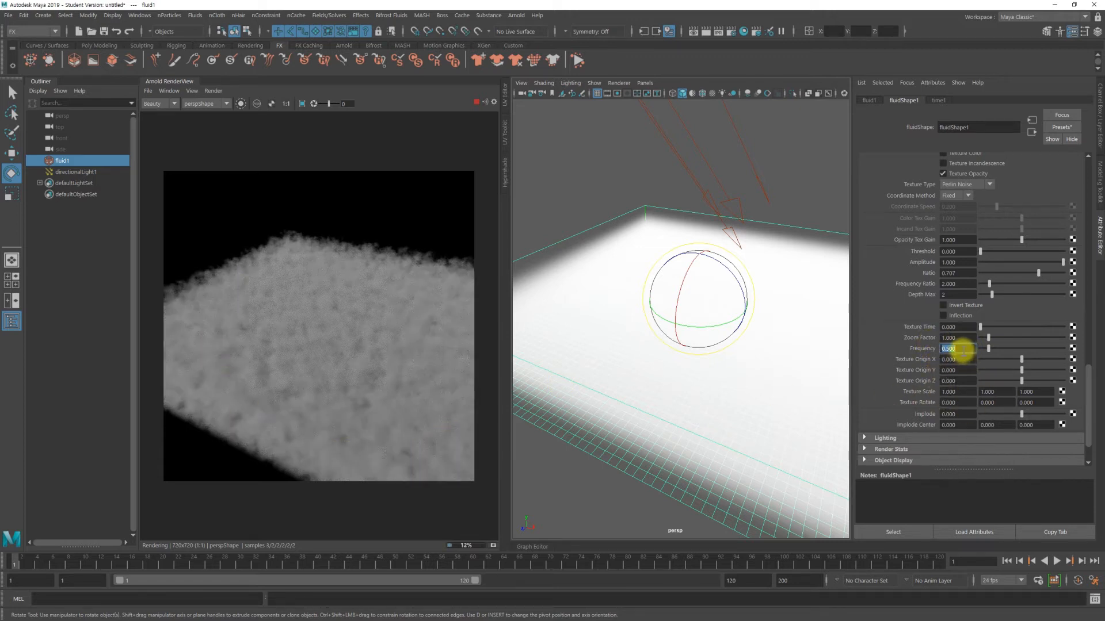
left_click(946, 348)
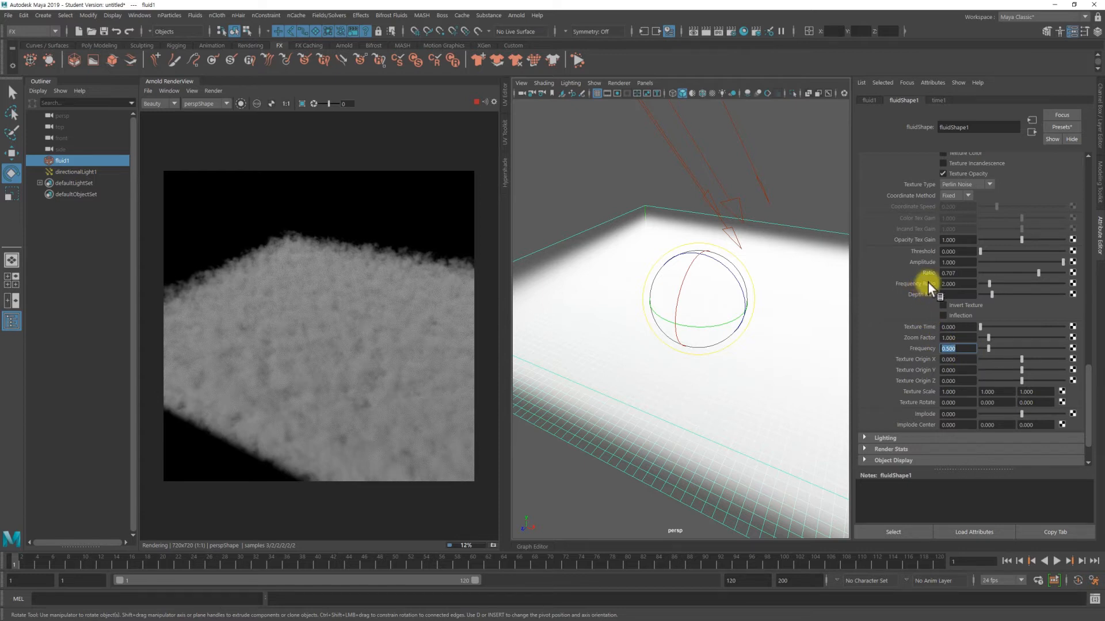
left_click(963, 349)
type("1")
key("Return")
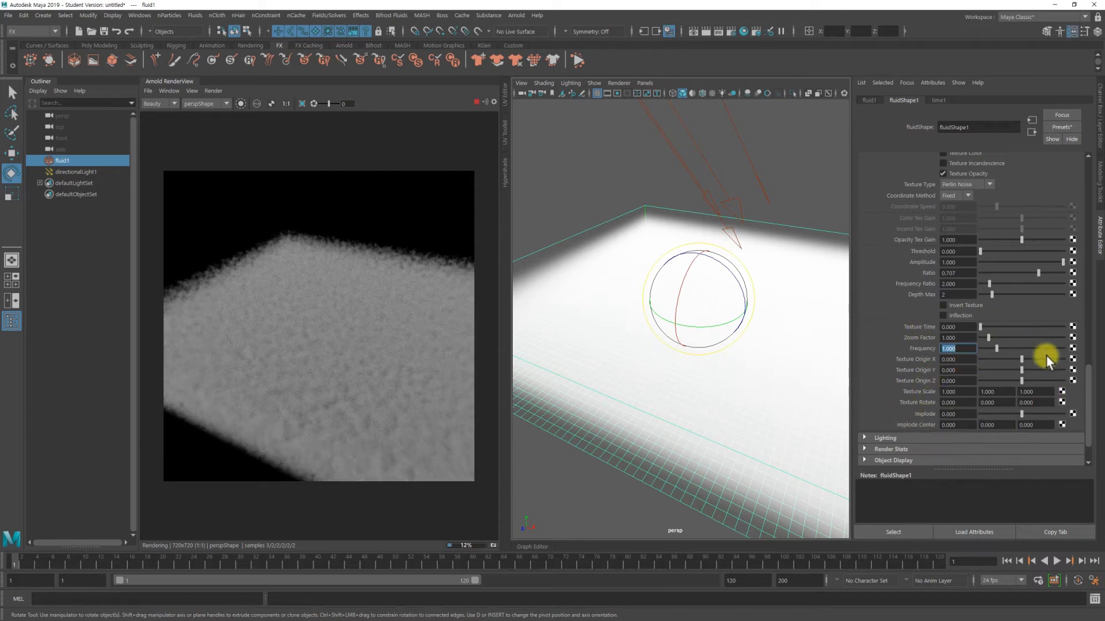
Set the opacity texture's Ratio to 0.15.
scroll(995, 361, "up", 3)
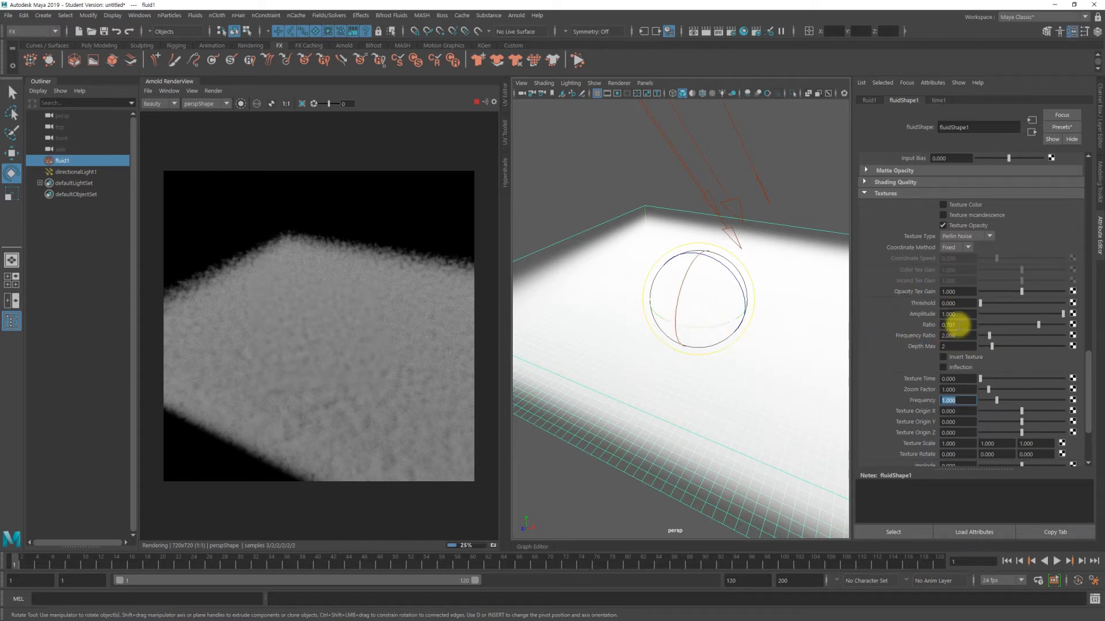
left_click(964, 324)
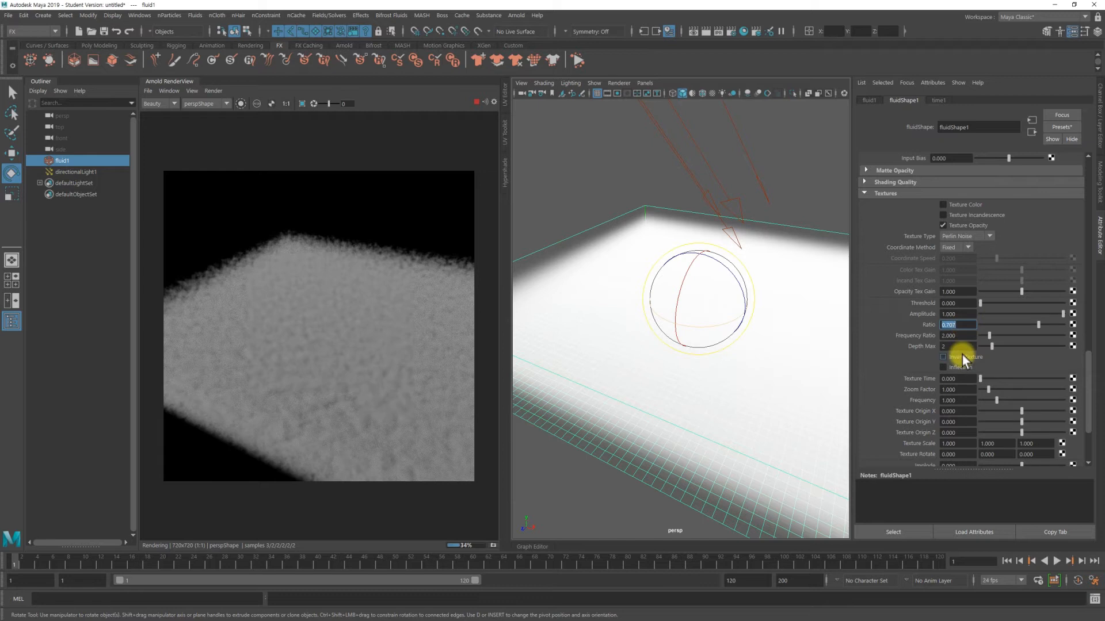
key("Return")
Lower the texture's Frequency to 0.5 and finally to 0.3 for larger cloud puffs.
left_click(960, 400)
double_click(960, 401)
type("0.5")
key("Return")
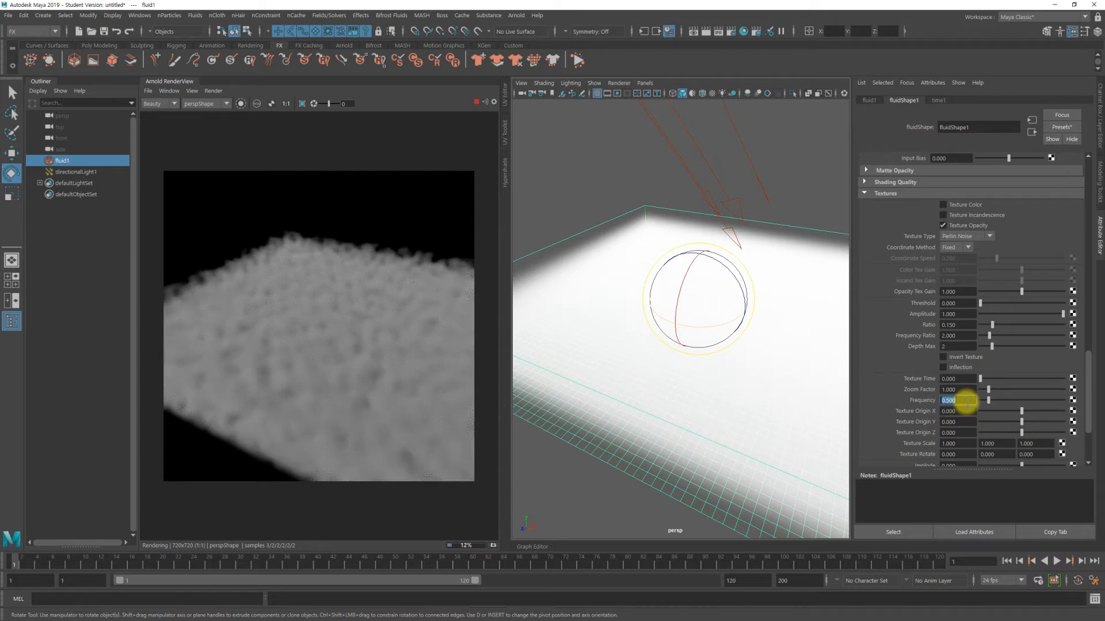
type("0.3")
key("Return")
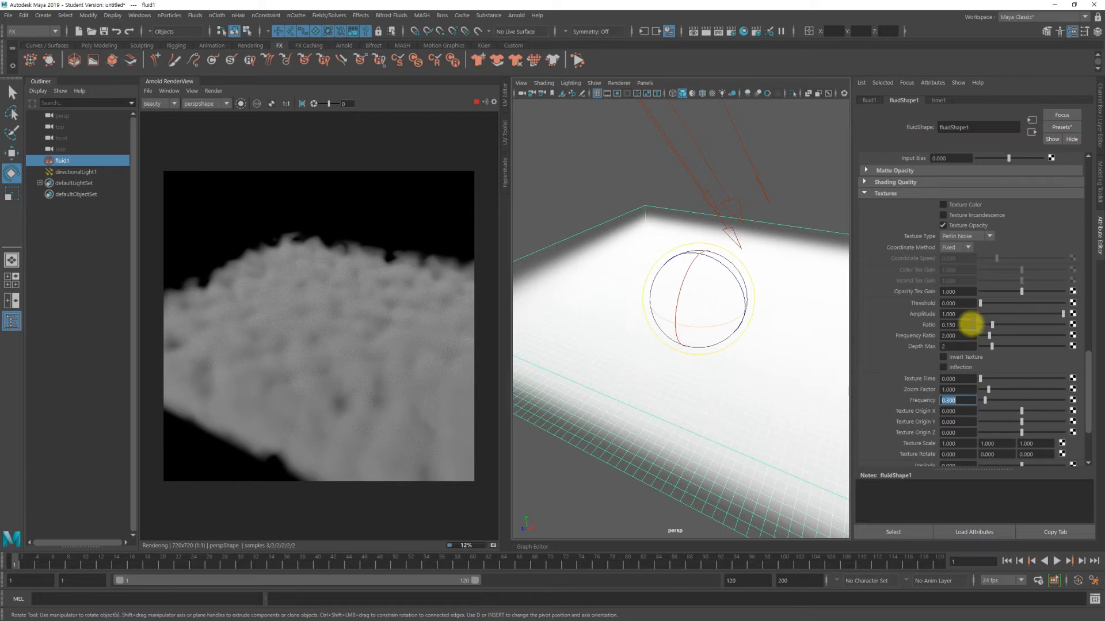
Set the texture's Ratio to 0.35 and check the cloud from a different angle.
double_click(972, 325)
type("0.35")
key("Return")
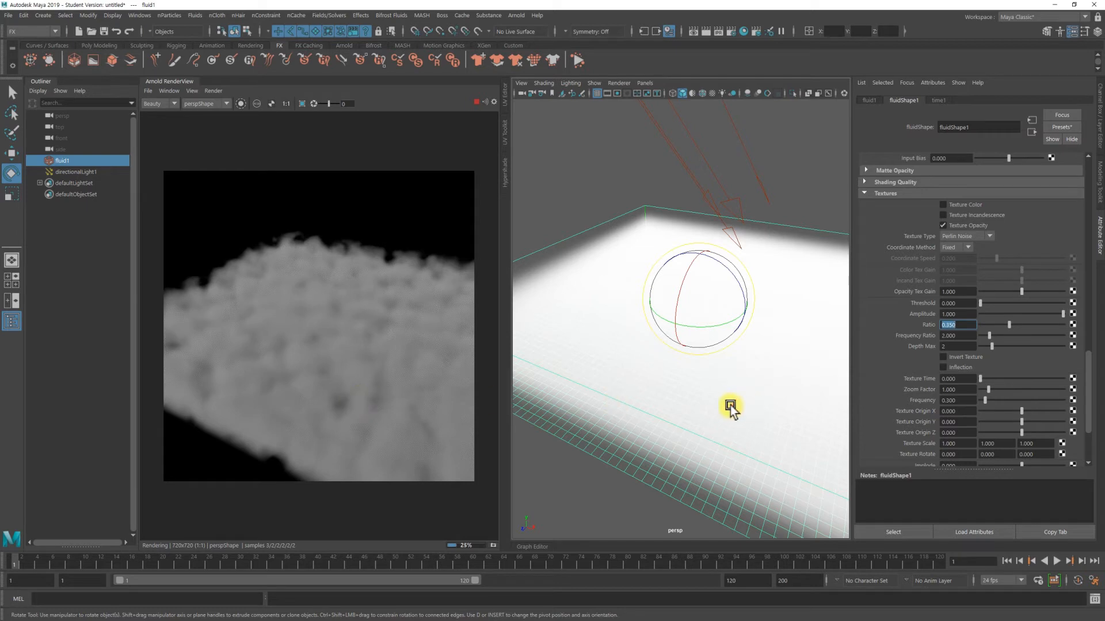
left_click_drag(722, 406, 705, 401, "alt")
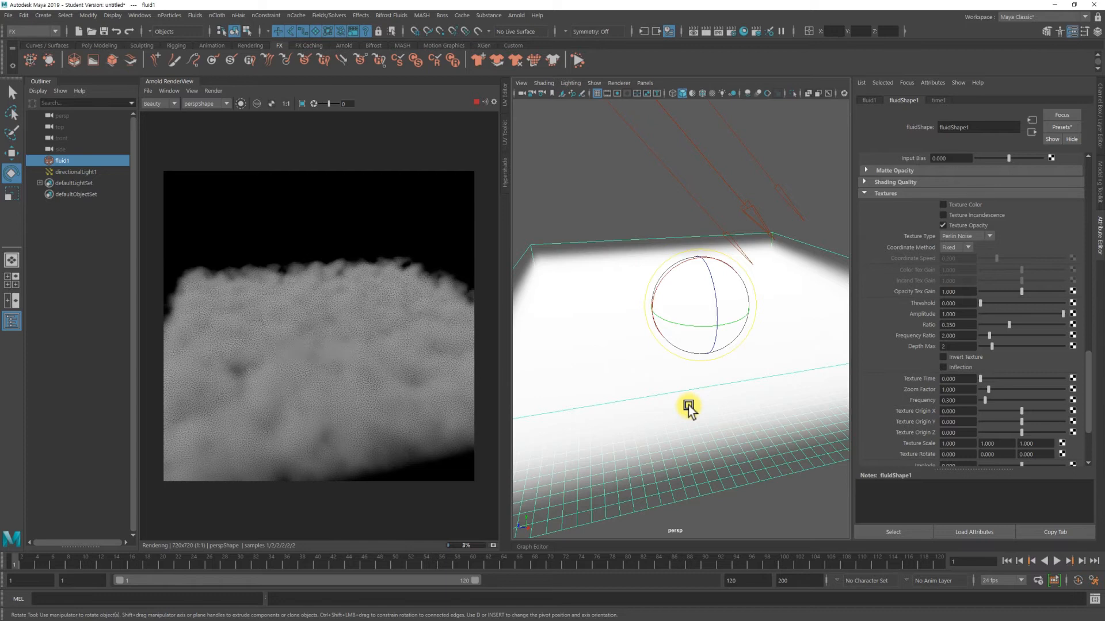
Set the texture's Ratio to 0.55 to add more detail to the cloud.
double_click(960, 325)
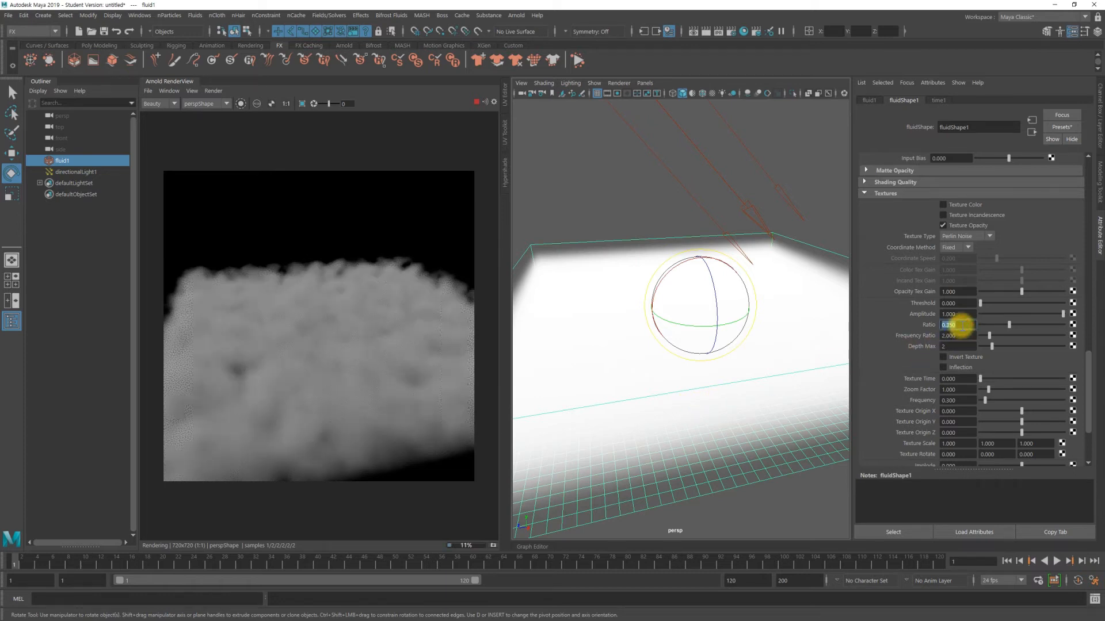
type("0.55")
key("Return")
left_click(962, 326)
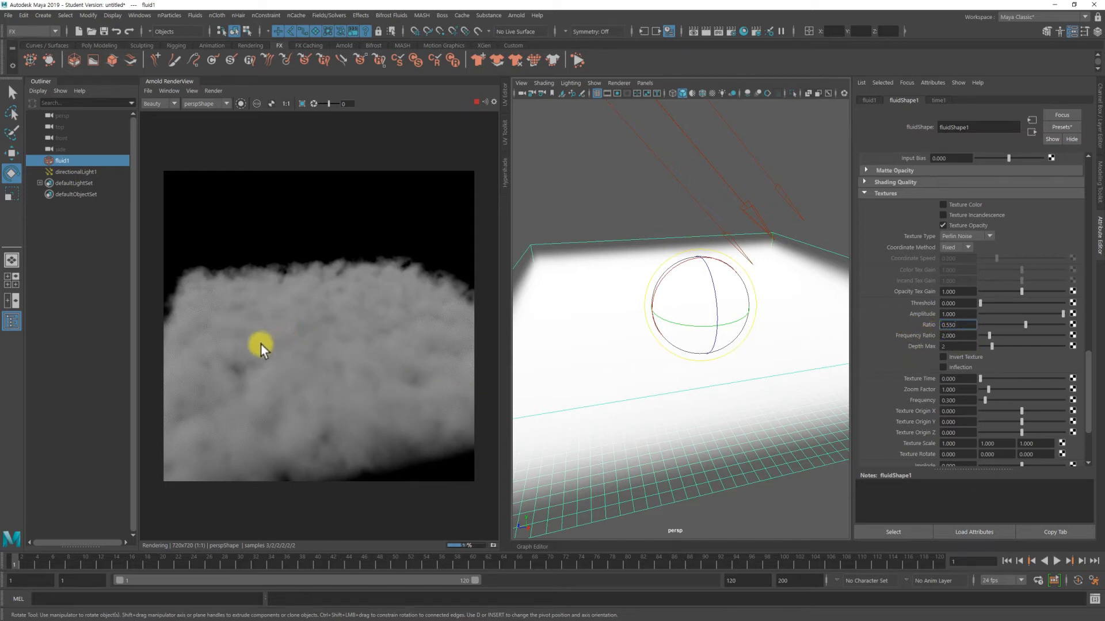
Compare Frequency Ratio values of 1, 2 and 3 for the texture, and return it to 2.
double_click(957, 336)
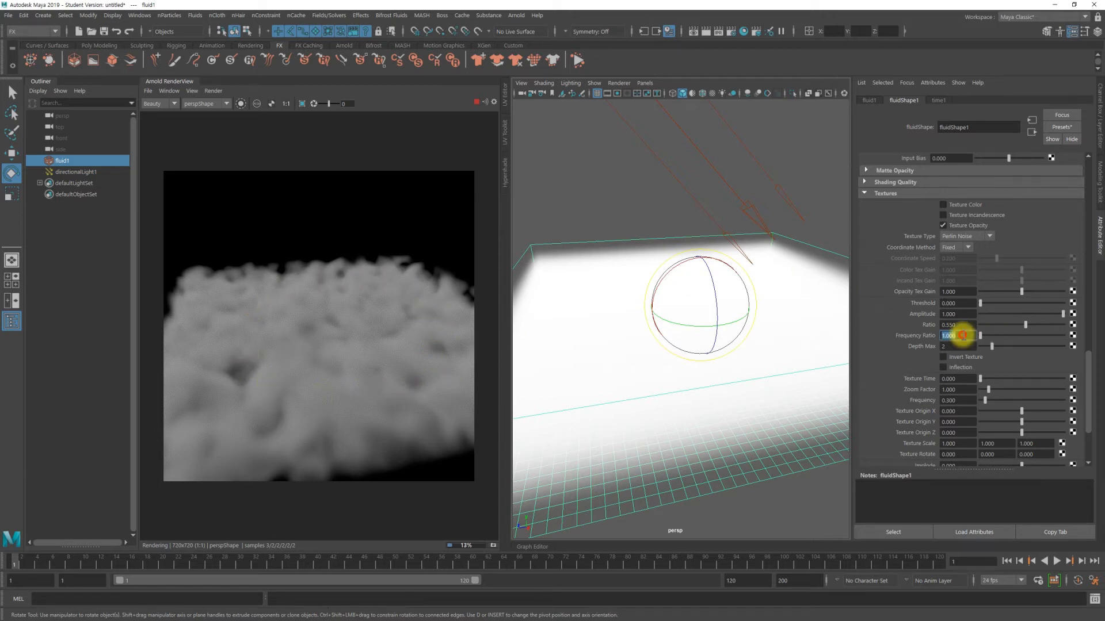
type("2")
key("Return")
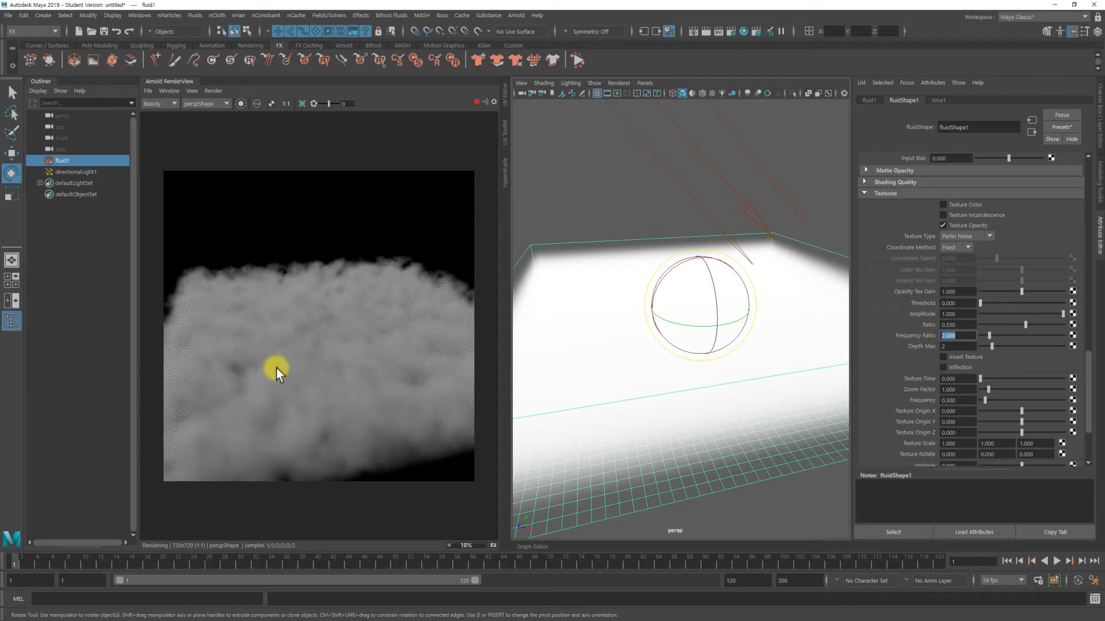
left_click(963, 336)
type("3")
key("Return")
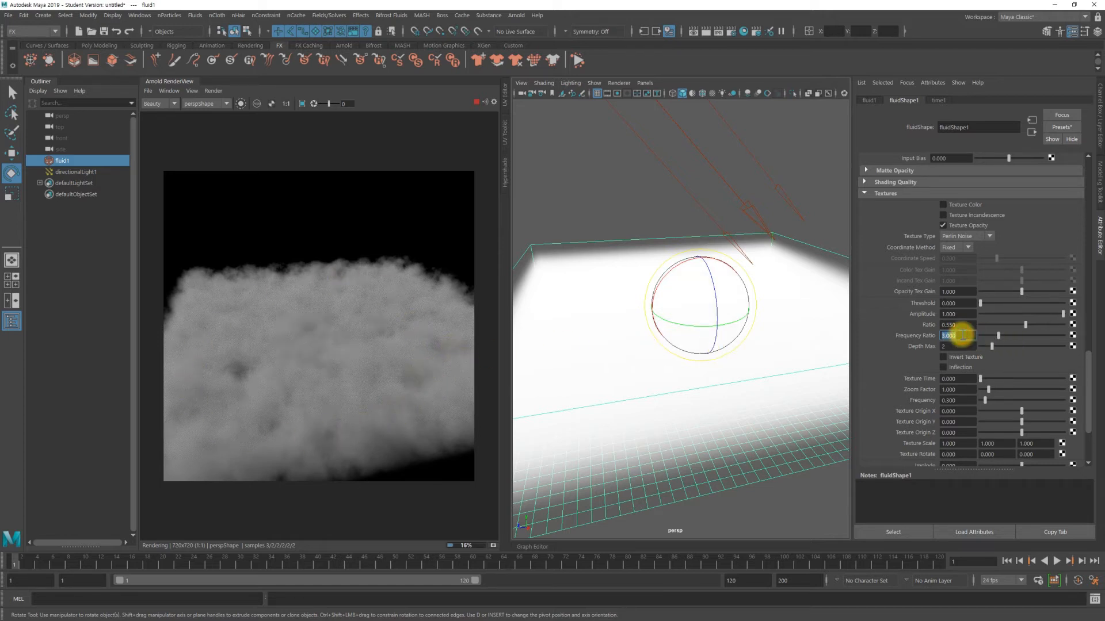
type("2")
key("Return")
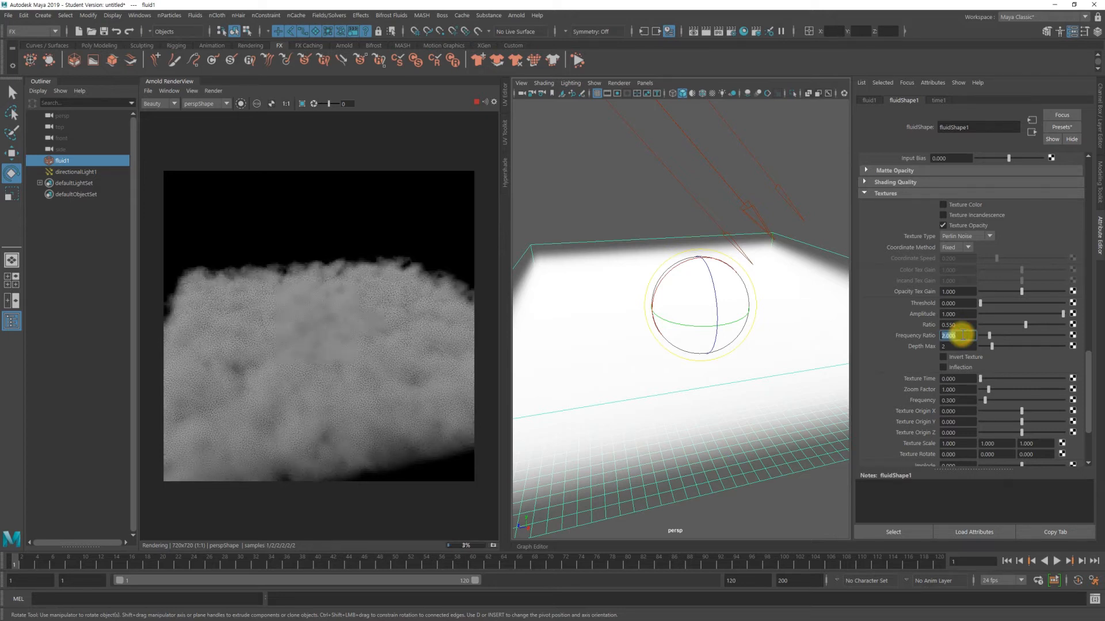
Check the cloud from above and at an angle, and enable Inflection for the opacity texture.
left_click(954, 346)
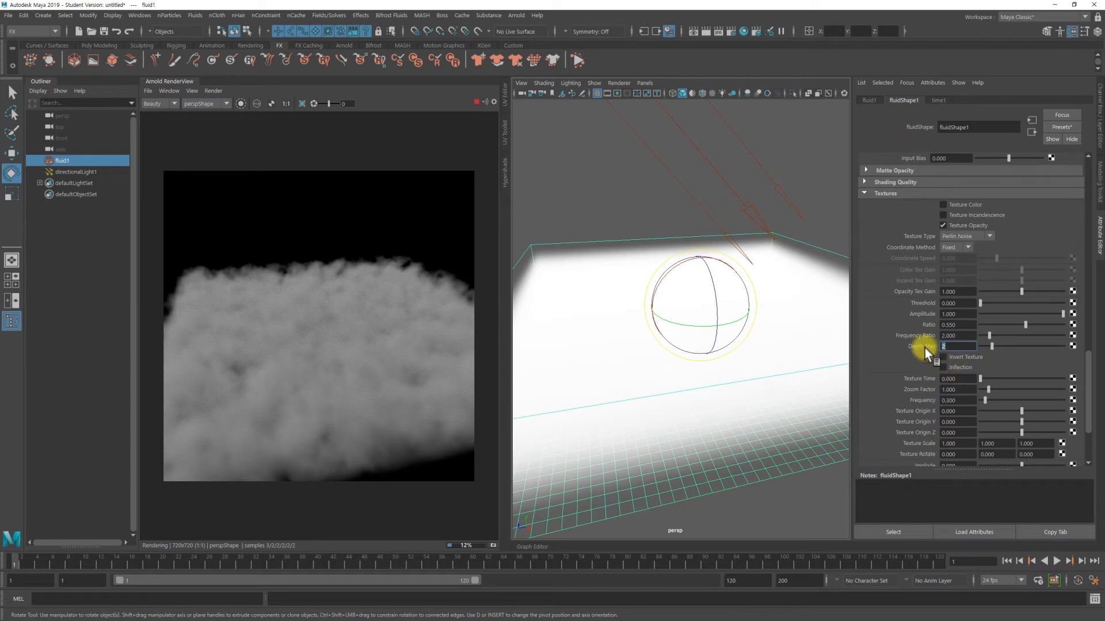
left_click_drag(688, 373, 673, 418, "alt")
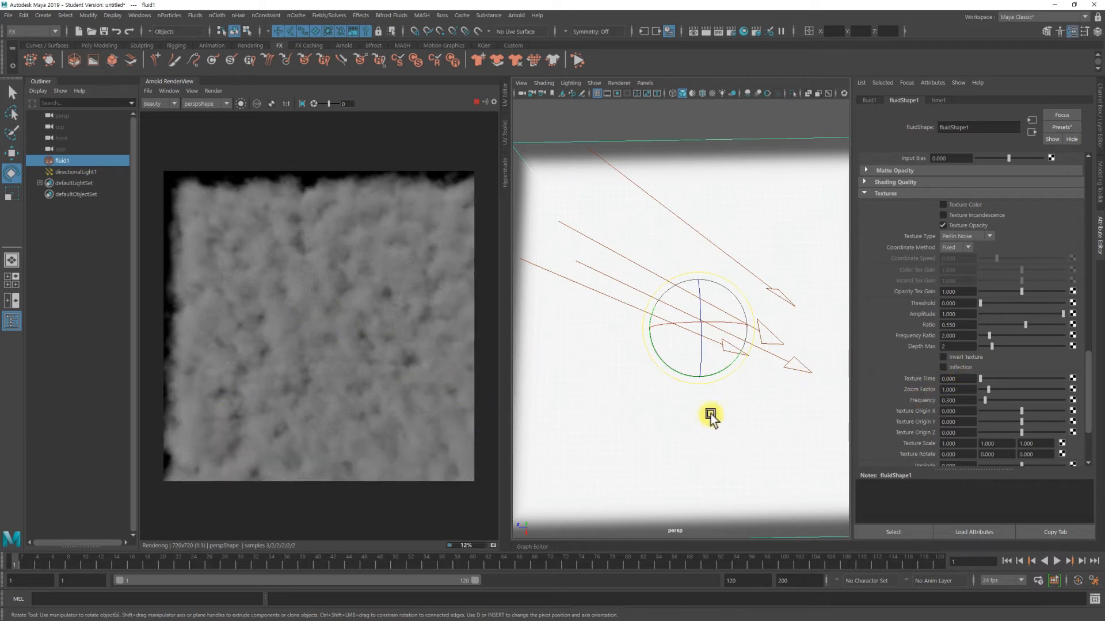
left_click_drag(665, 416, 743, 411, "alt")
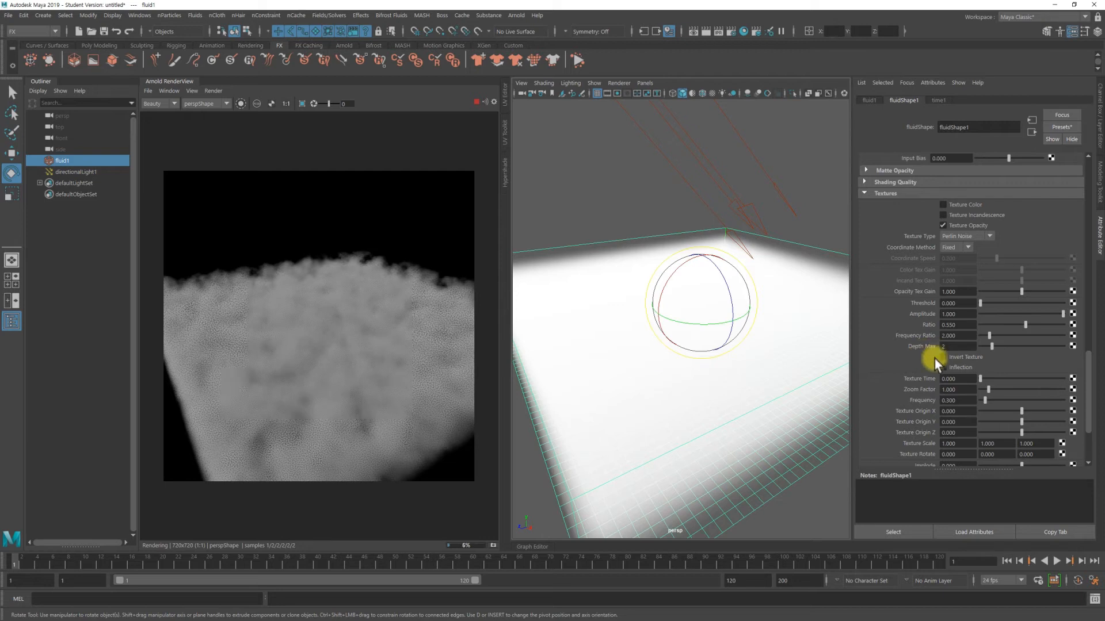
left_click(959, 368)
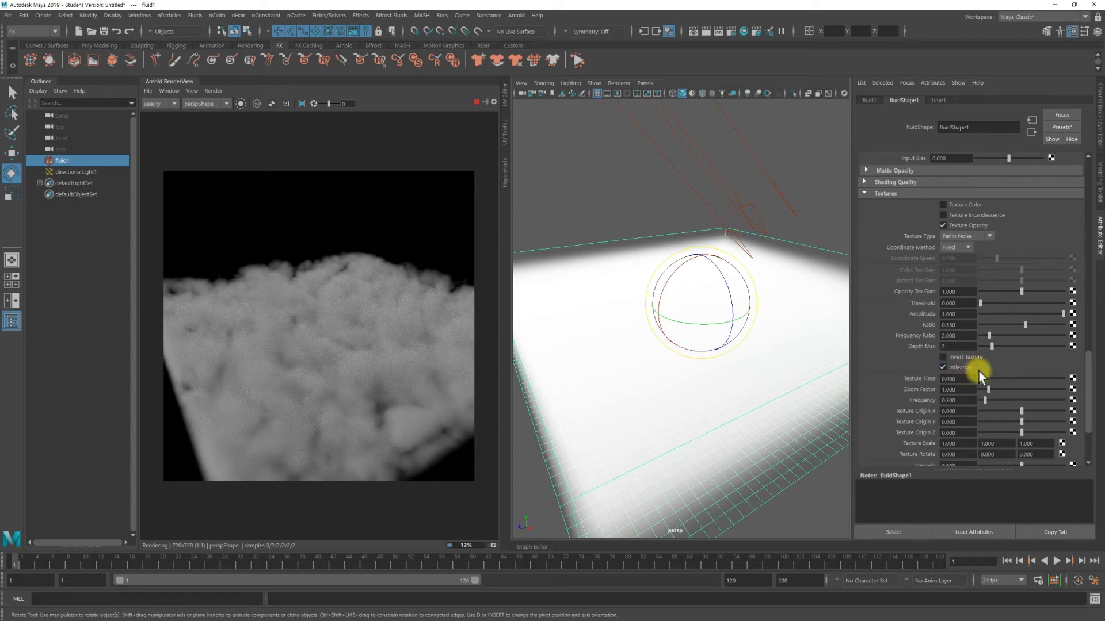
Try a Depth Max of 1 for the texture, and return it to 2.
double_click(956, 347)
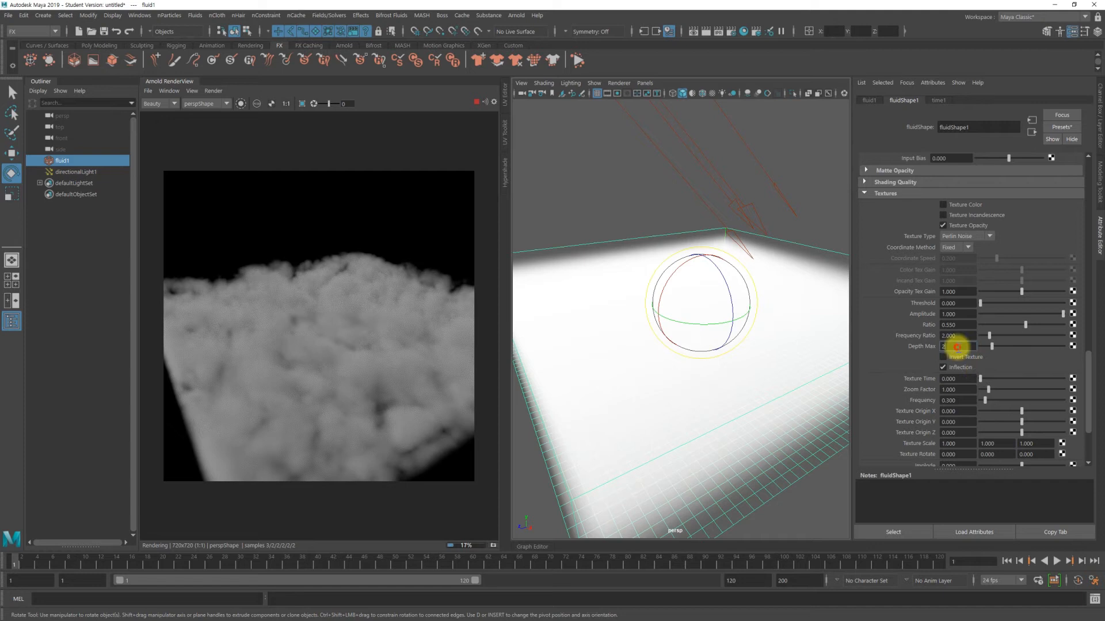
type("1")
key("Return")
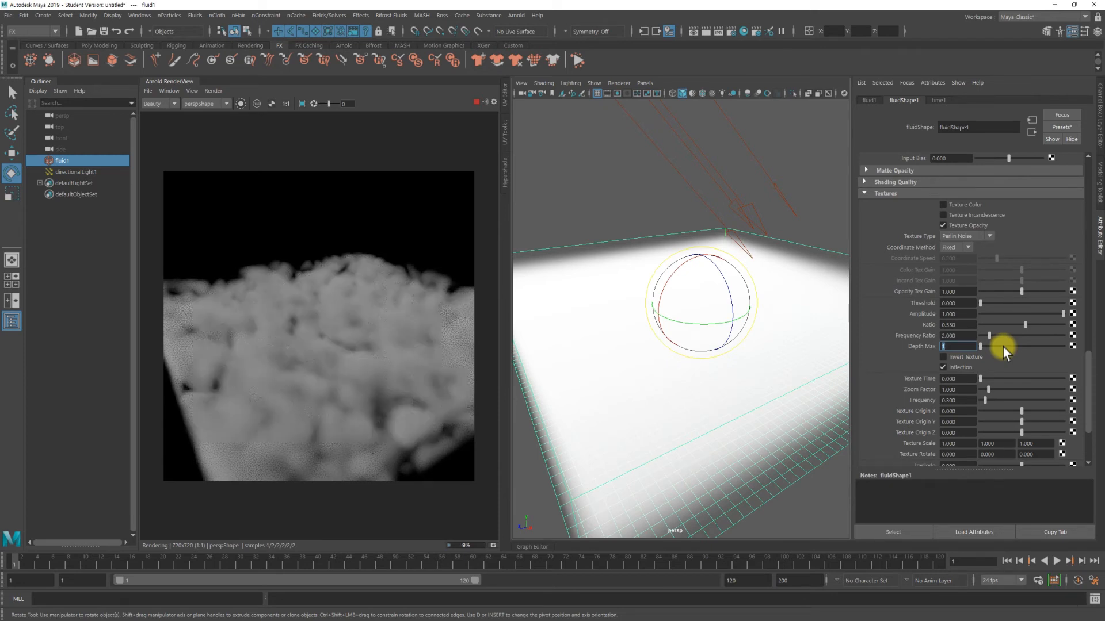
type("2")
key("Return")
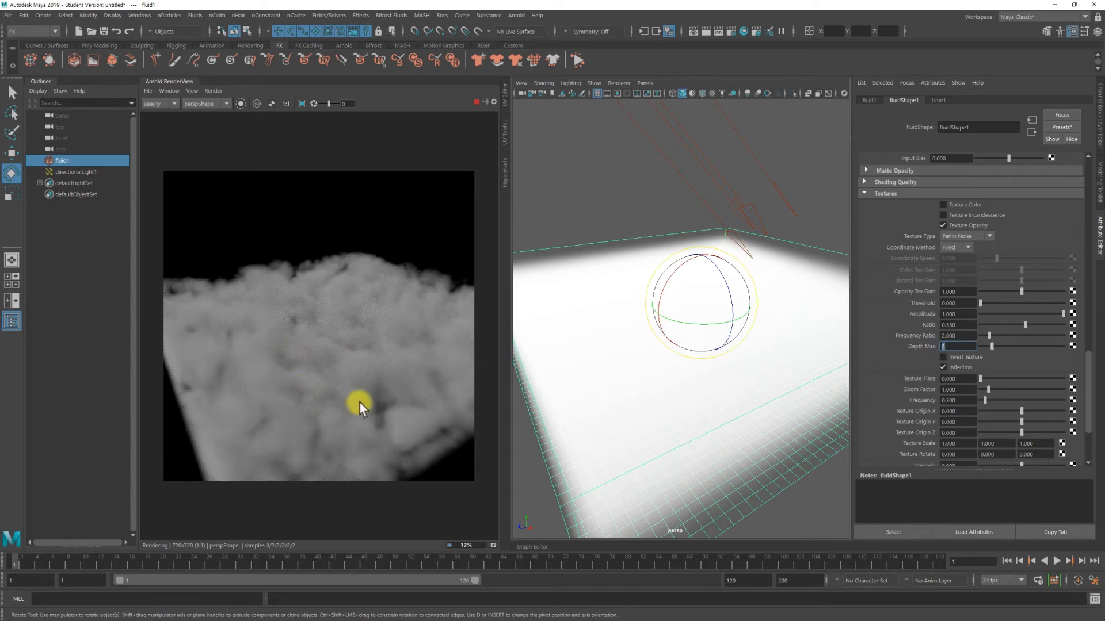
Set the texture's Depth Max to 3.
double_click(950, 348)
left_click(946, 345)
left_click_drag(947, 346, 971, 346)
type("3")
key("Return")
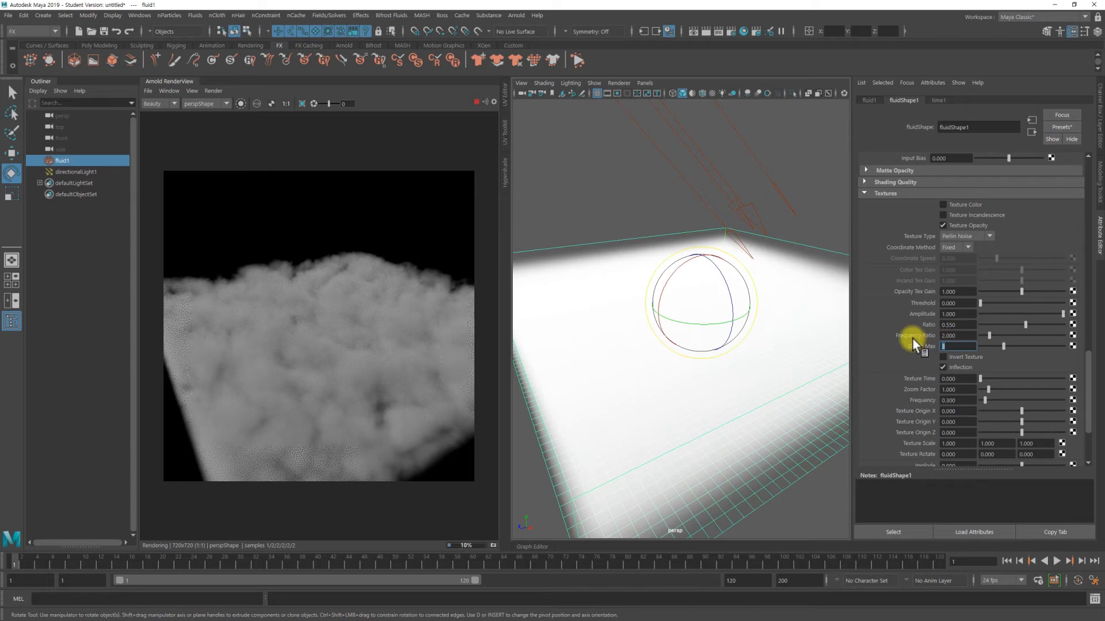
left_click(958, 335)
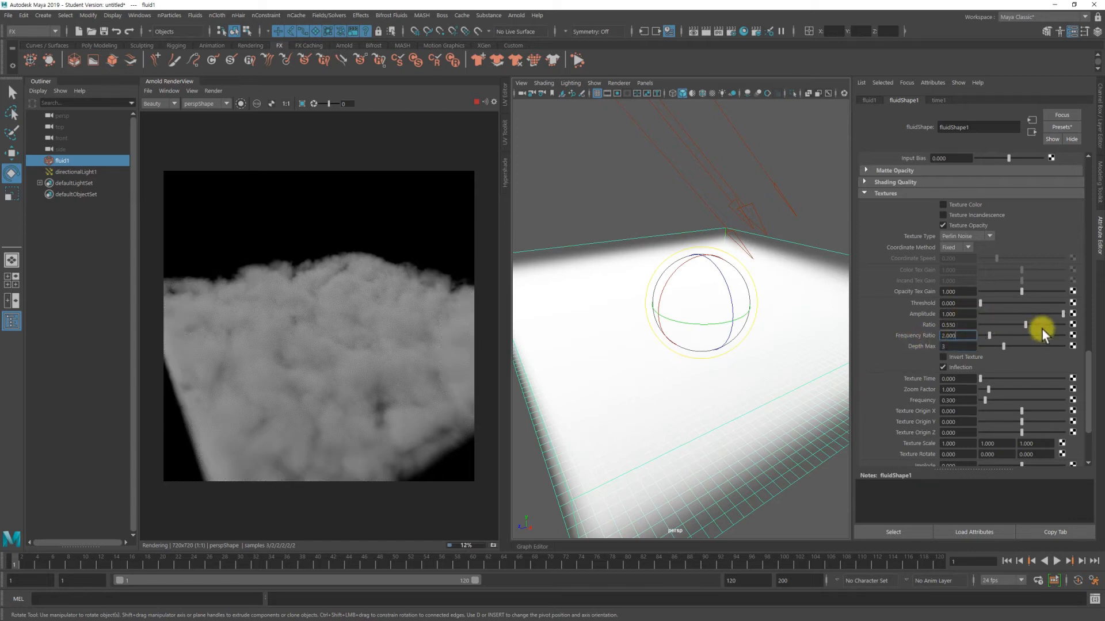
Set the texture's Depth Max to 5 and inspect the finer cloud detail up close.
left_click(953, 346)
double_click(954, 345)
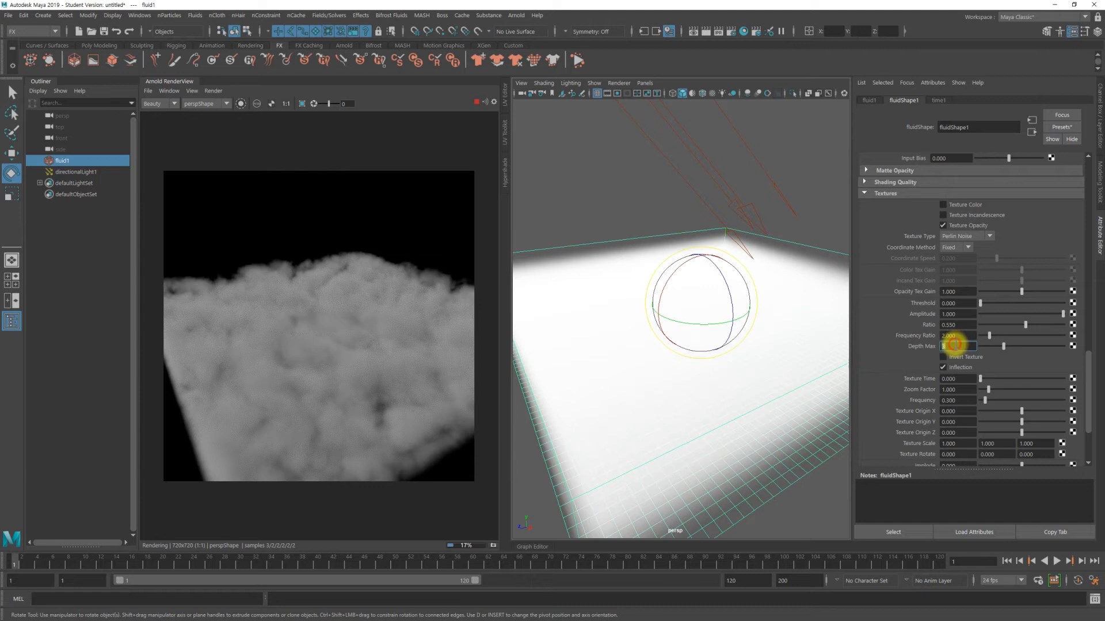
type("5")
key("Return")
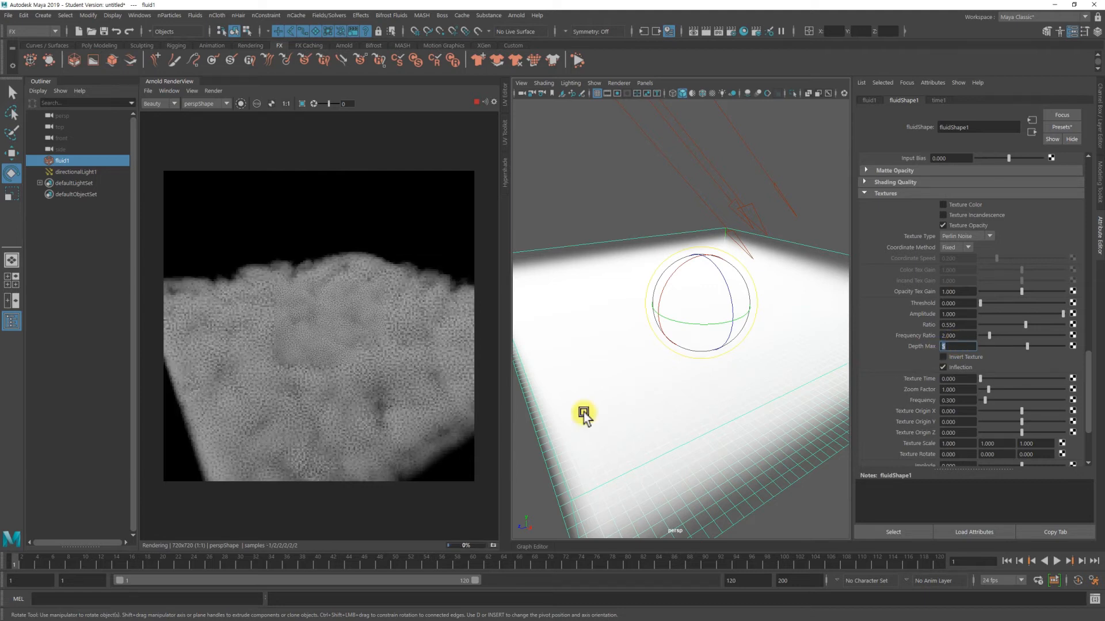
left_click(421, 446)
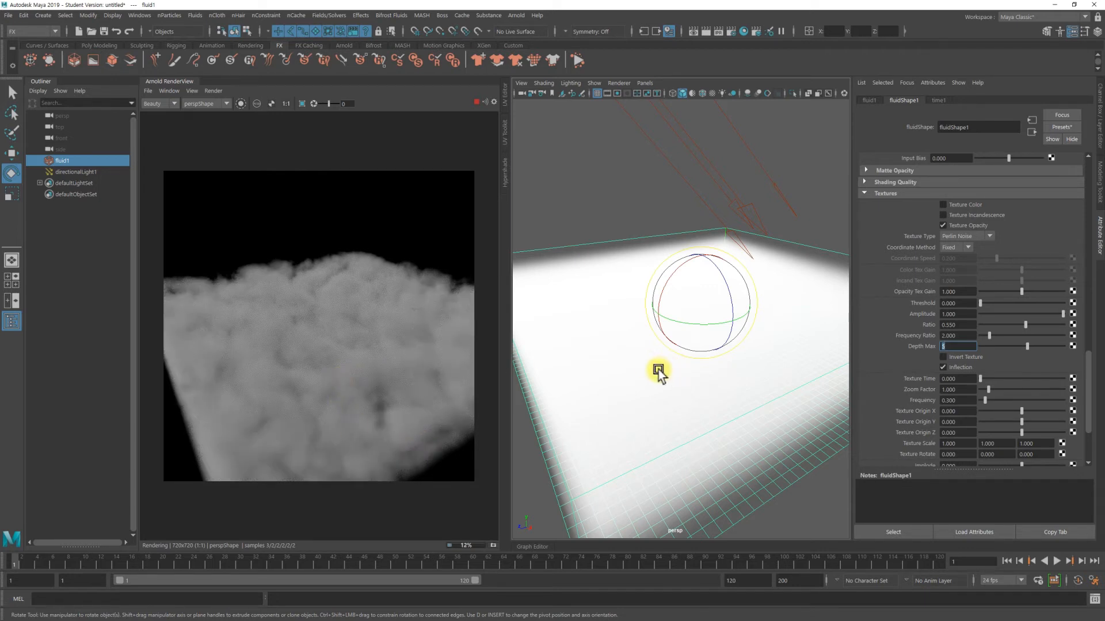
left_click_drag(696, 377, 761, 384, "alt")
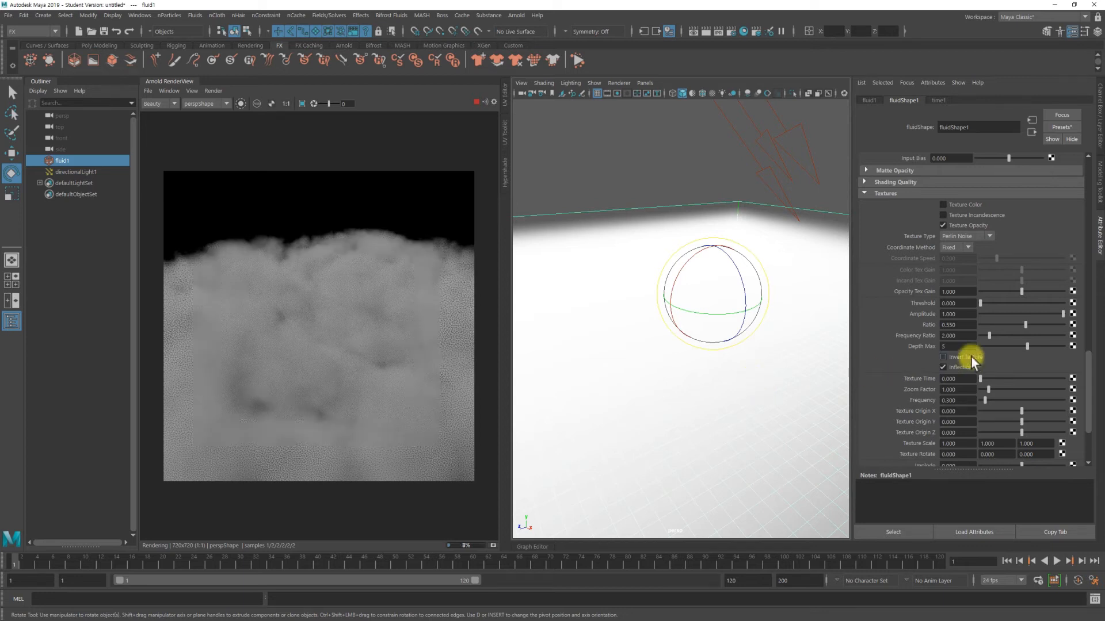
Try a Ratio of 0.75 for the opacity texture, check the cloud from farther out, and return the Ratio to 0.55.
left_click(974, 324)
type("0.75")
key("Return")
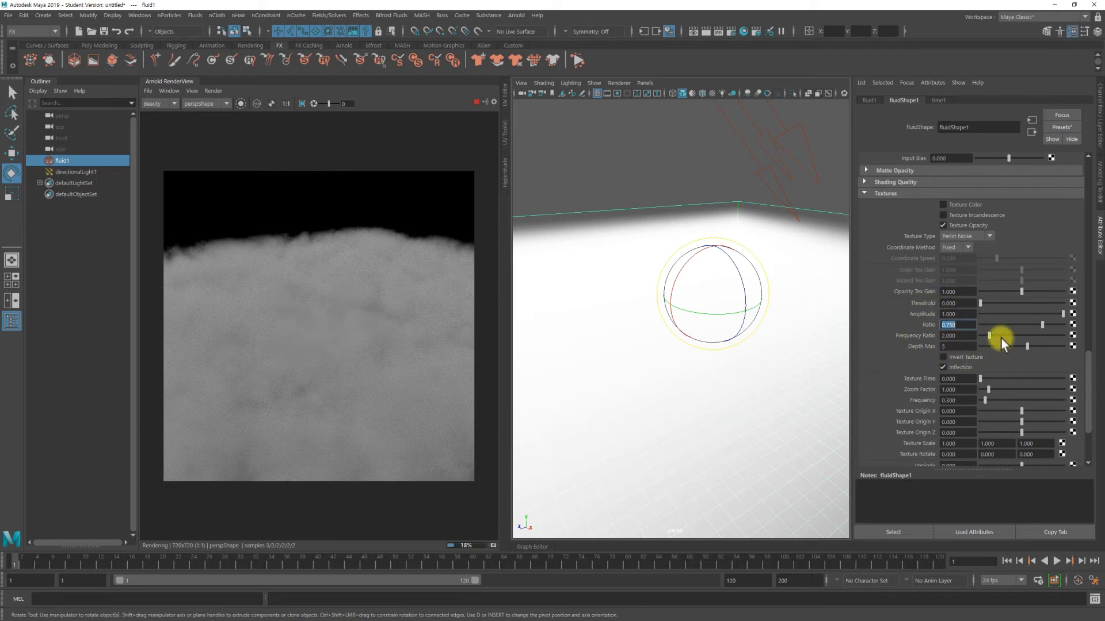
right_click_drag(748, 399, 715, 393, "alt")
mouse_move(715, 393)
left_mouse_down("alt")
mouse_move(663, 387)
mouse_move(679, 410)
mouse_move(727, 405)
left_mouse_up("alt")
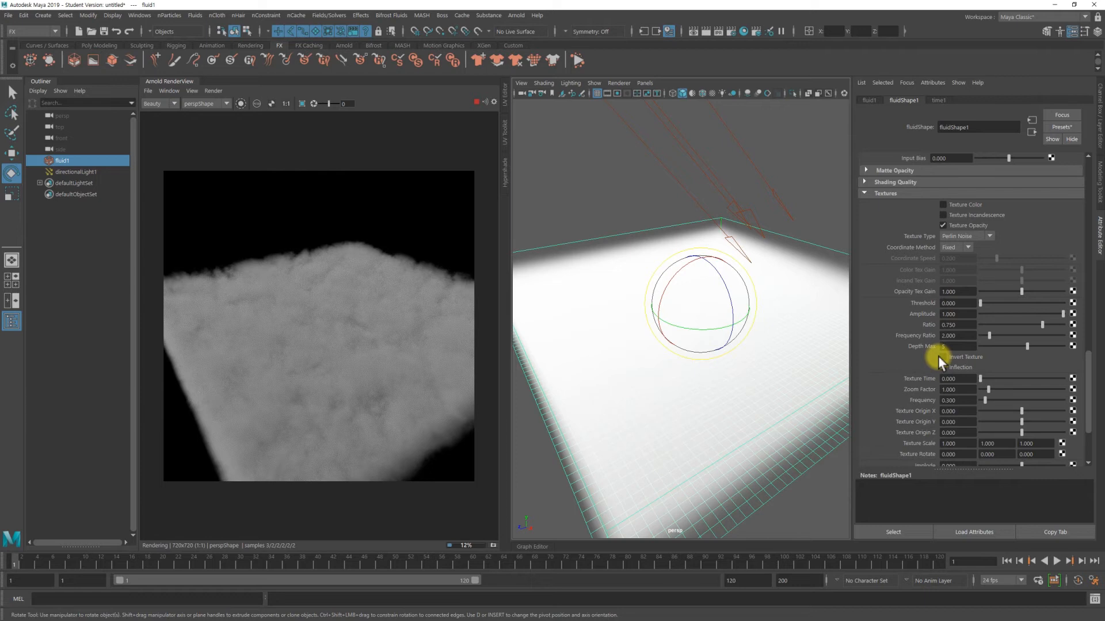
left_click(960, 368)
double_click(962, 325)
type("0")
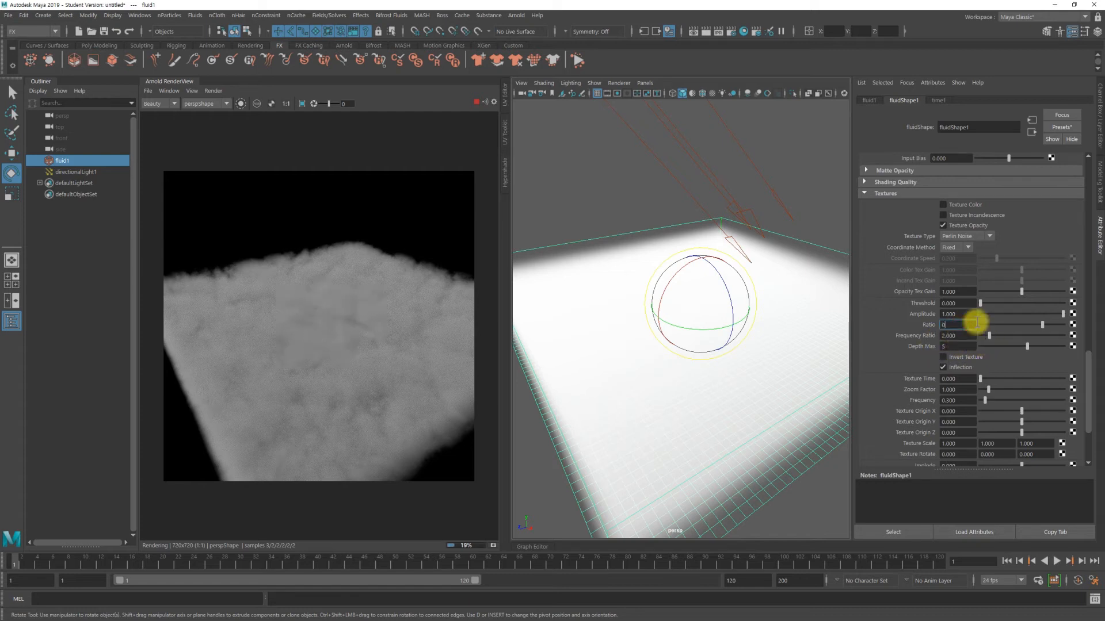
type(".55")
key("Return")
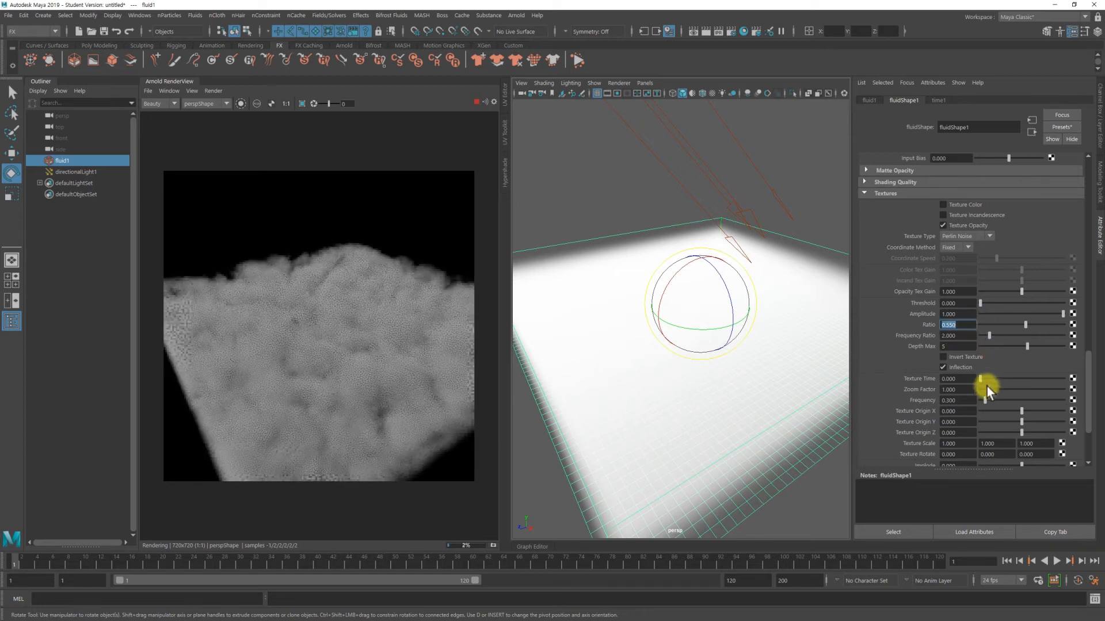
Set the opacity texture's Depth Max to 3.
double_click(956, 346)
type("3")
key("Return")
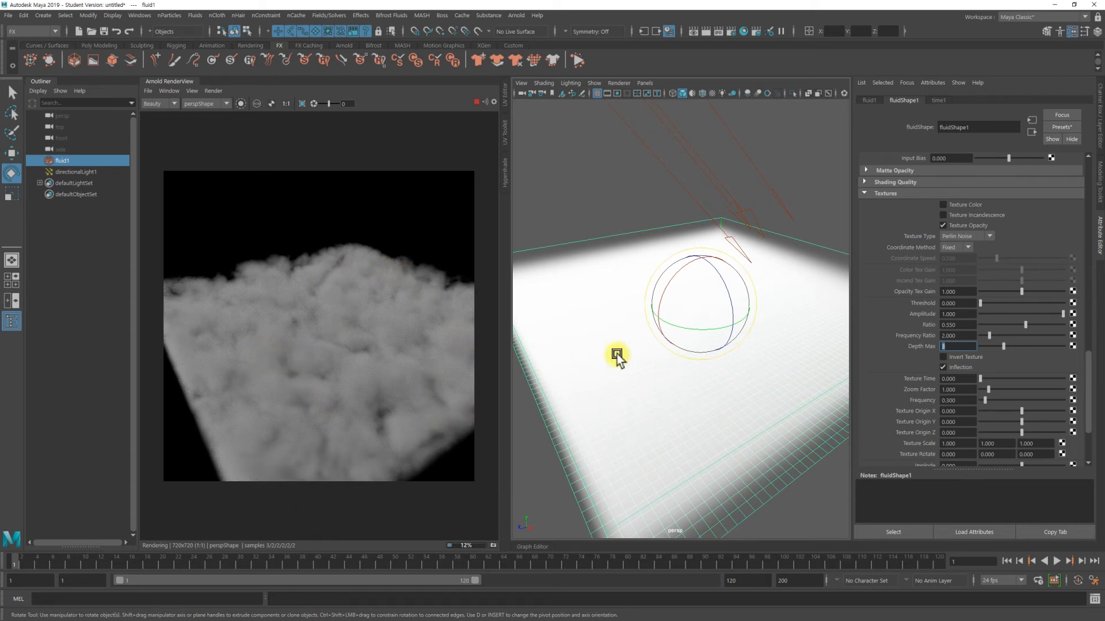
Try lowering the texture's Amplitude in stages to about 0.56, 0.44 and 0.354, and return it to 1.
left_click(965, 315)
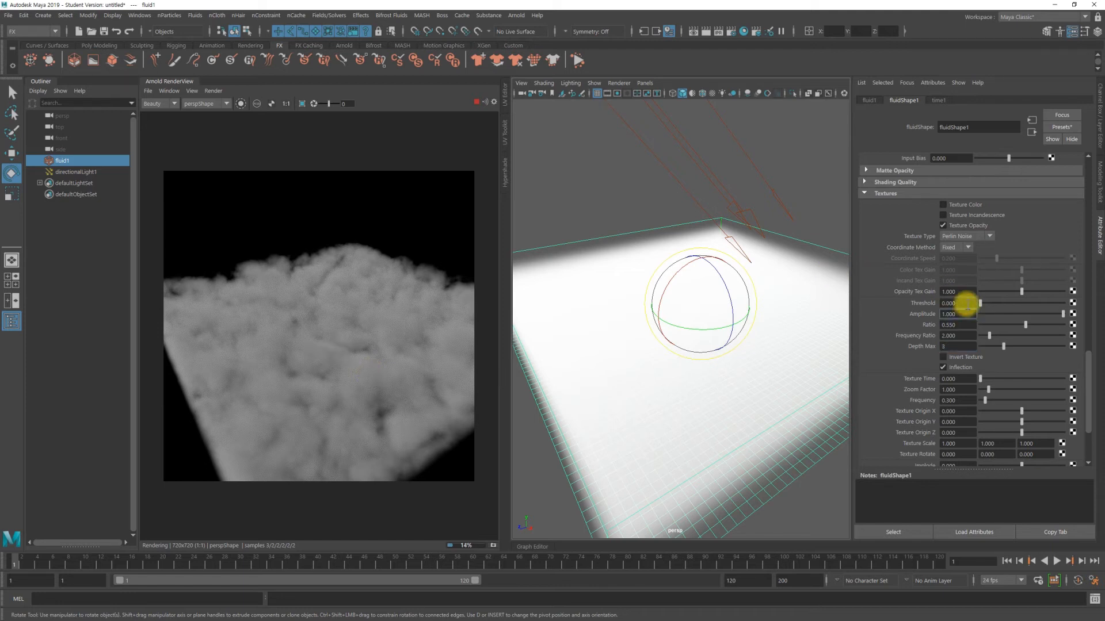
double_click(965, 314)
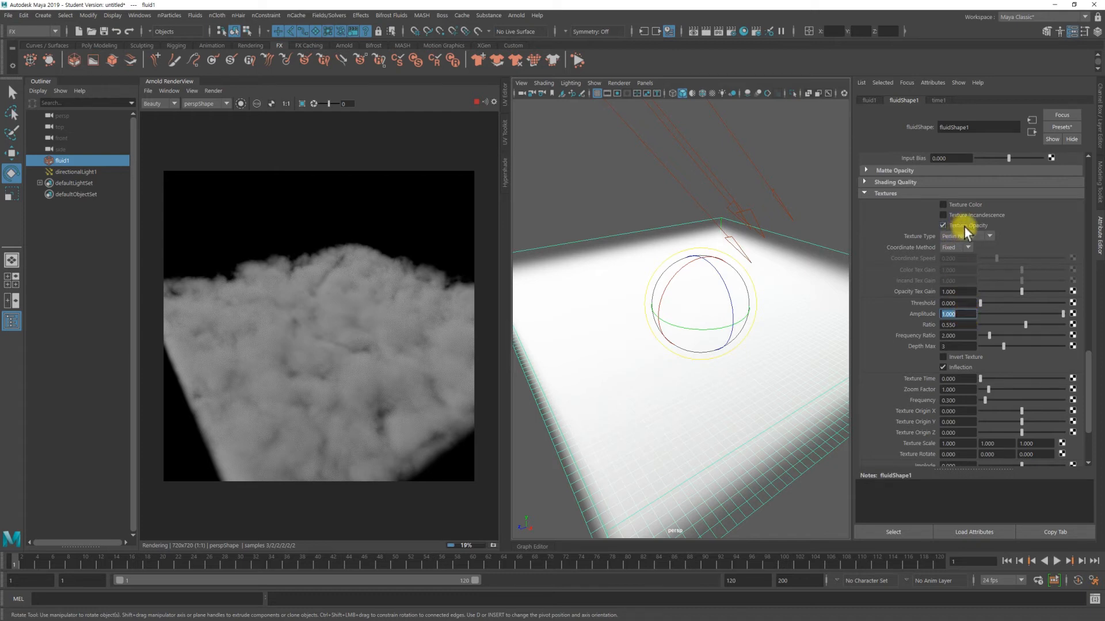
left_click(959, 316)
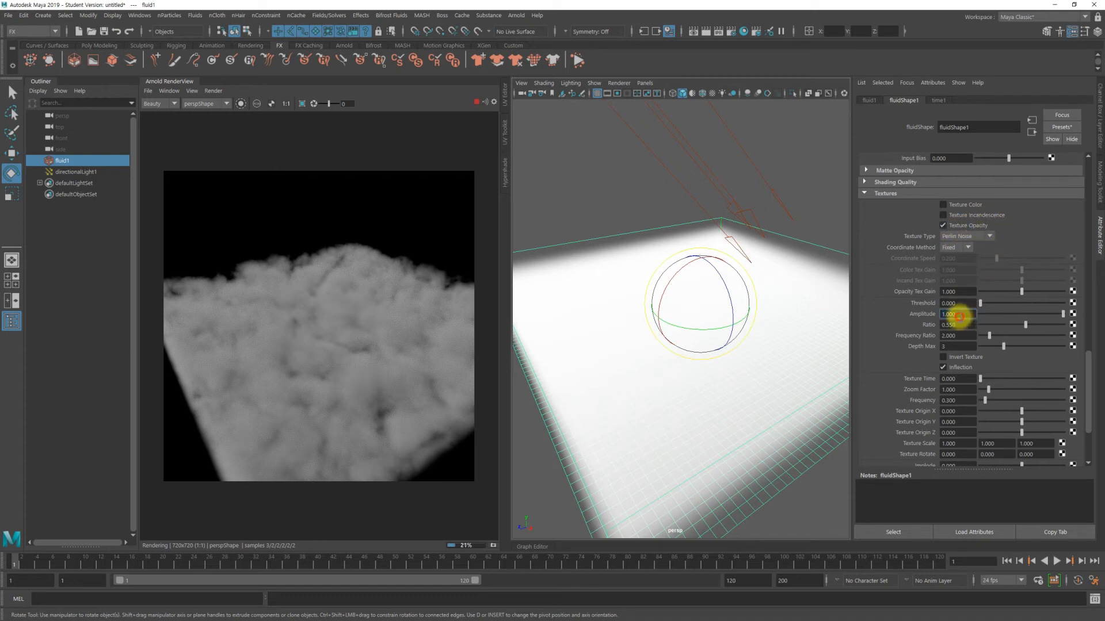
left_click(1027, 314)
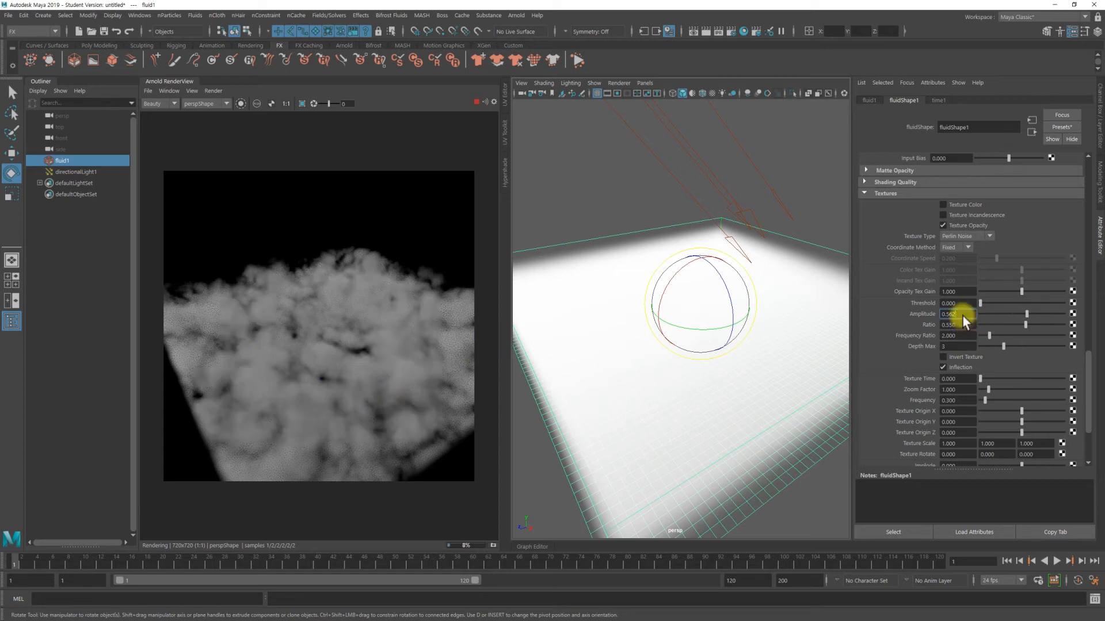
left_click(1017, 313)
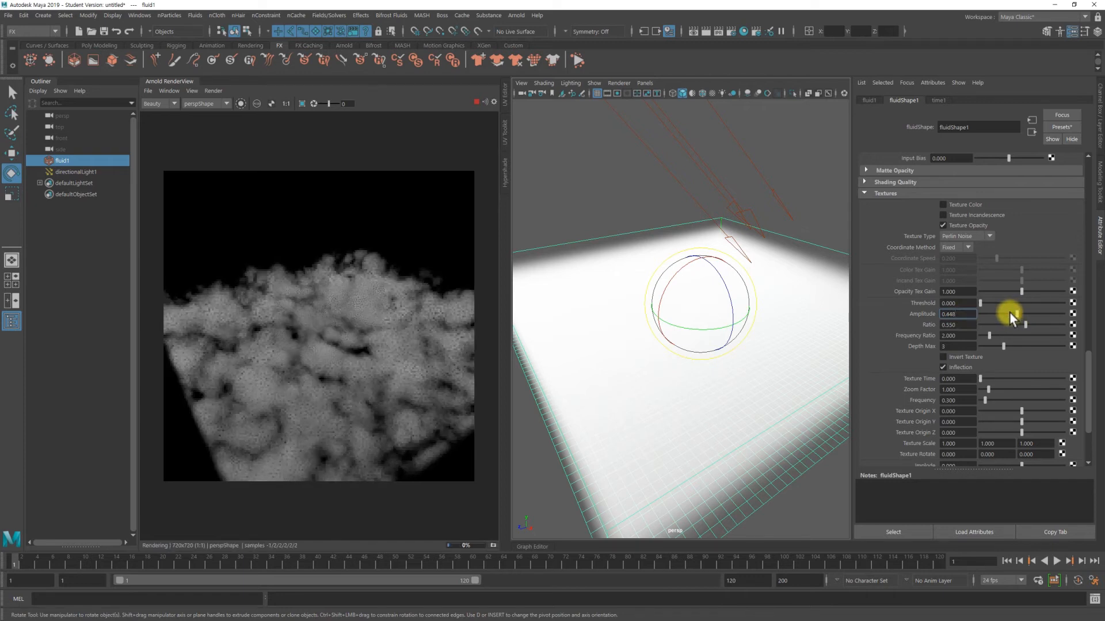
left_click(1009, 312)
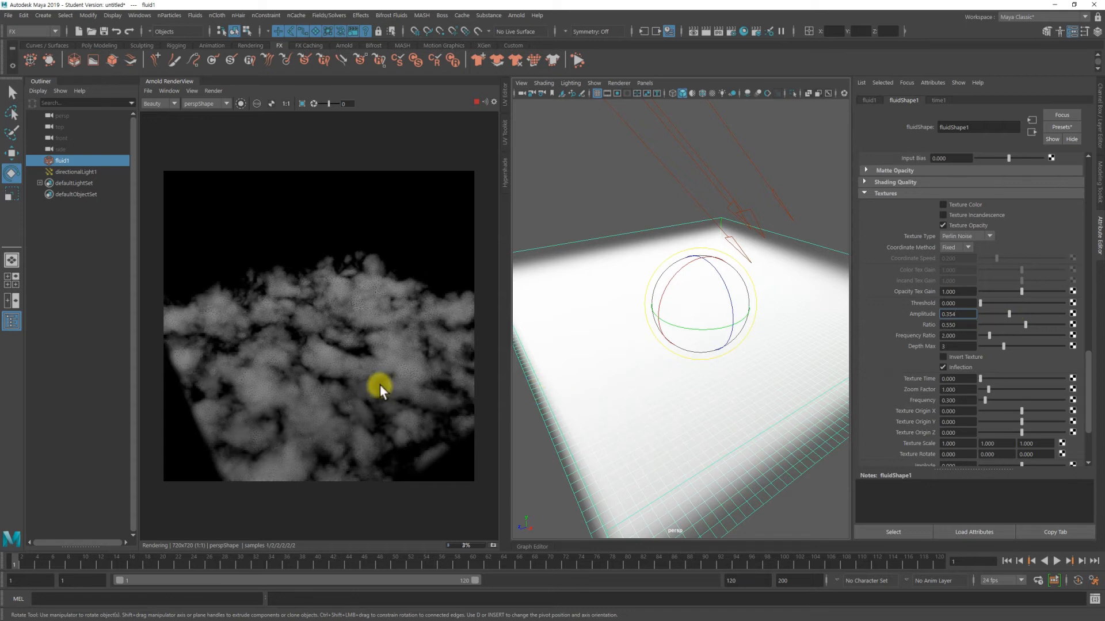
left_click_drag(1050, 314, 1065, 313)
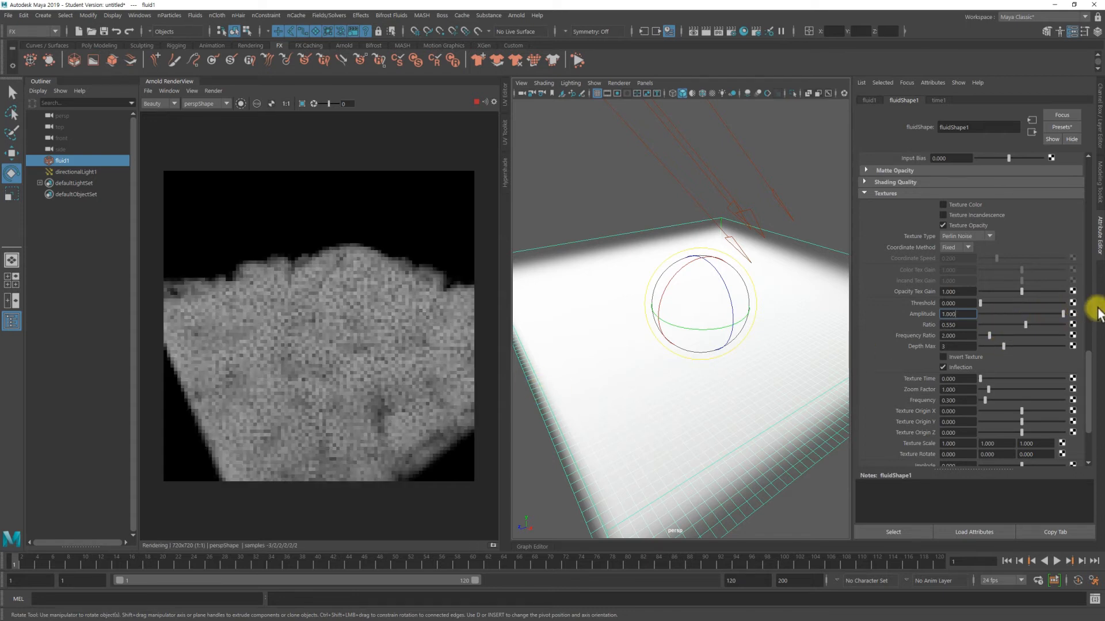
Try texture Threshold values of about 0.104, 0.229 and 0.365, and return the Threshold to 0.
left_click_drag(984, 301, 988, 302)
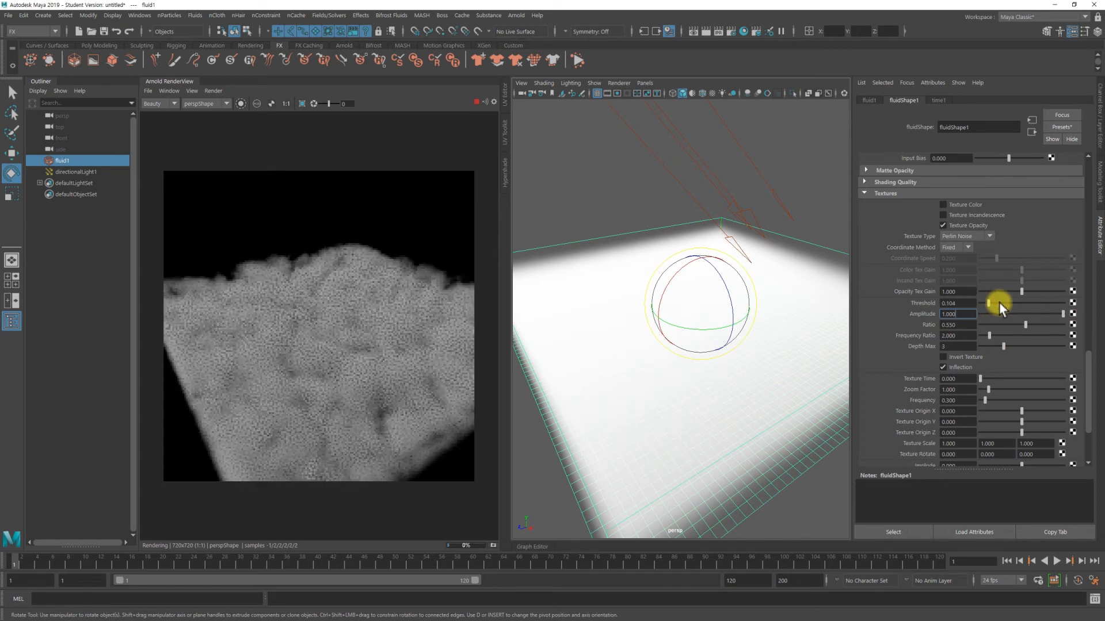
left_click(999, 302)
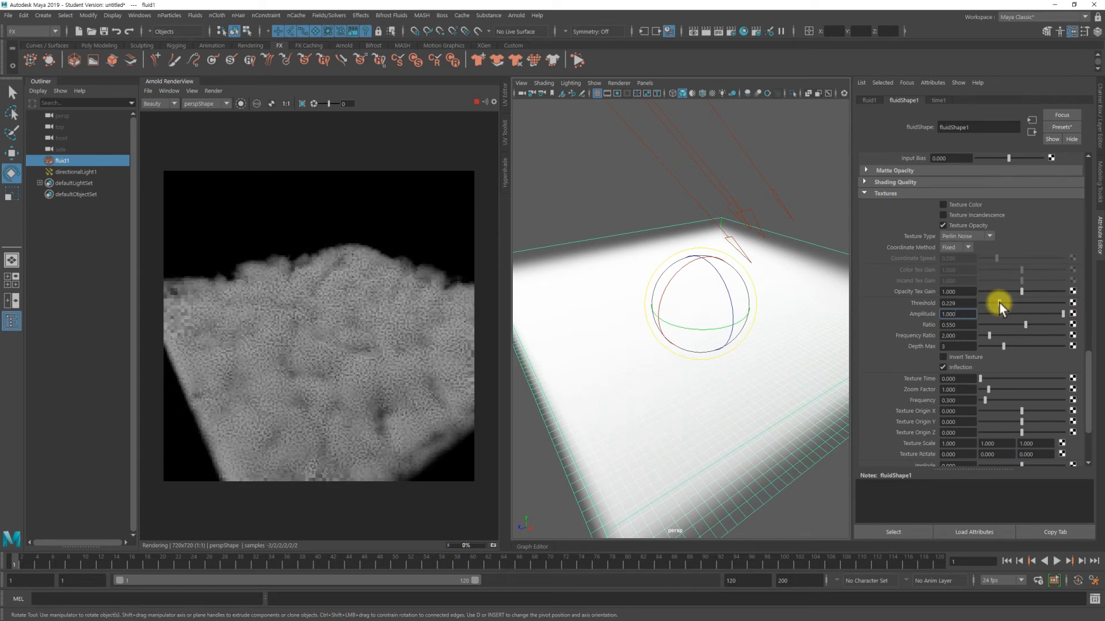
left_click_drag(998, 302, 1010, 303)
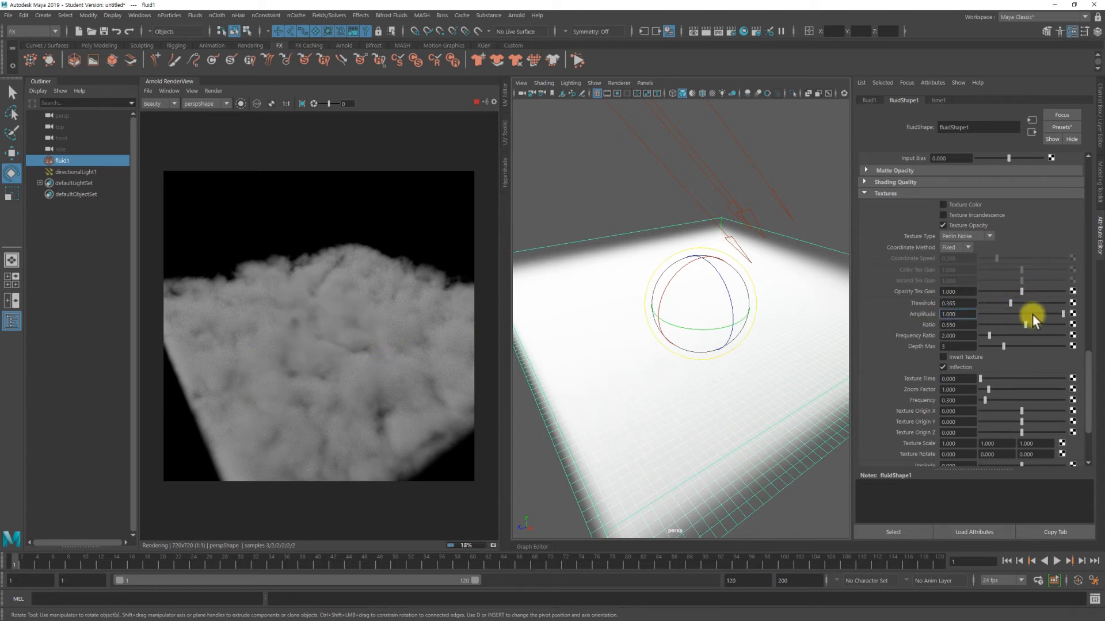
left_click_drag(993, 302, 948, 303)
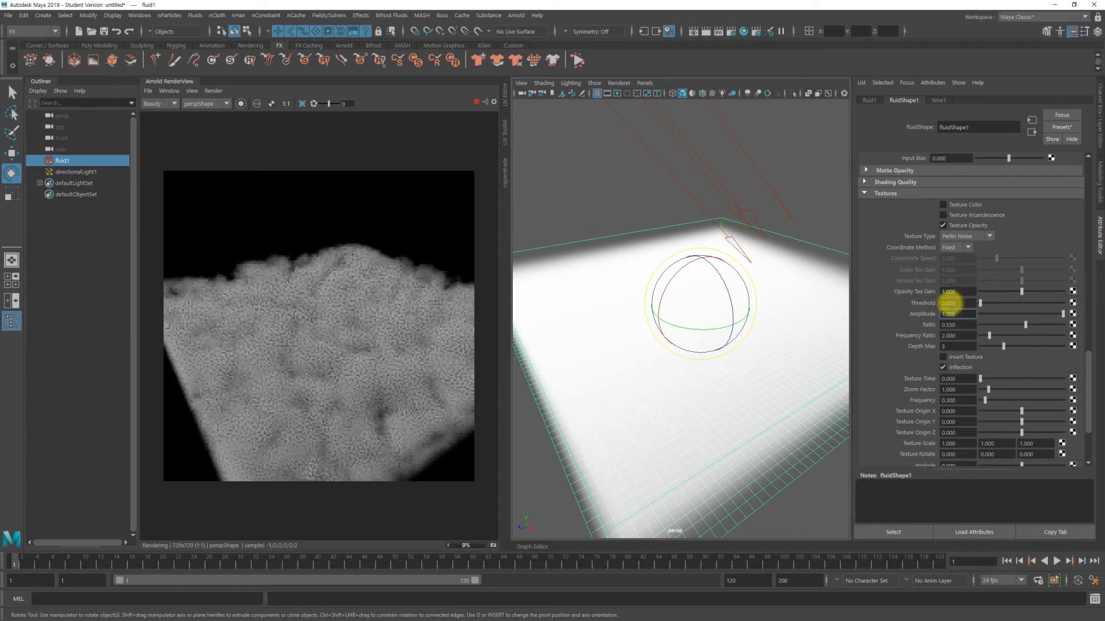
Lower the texture's Amplitude to about 0.766 and set its Frequency to 0.5.
left_click(1044, 313)
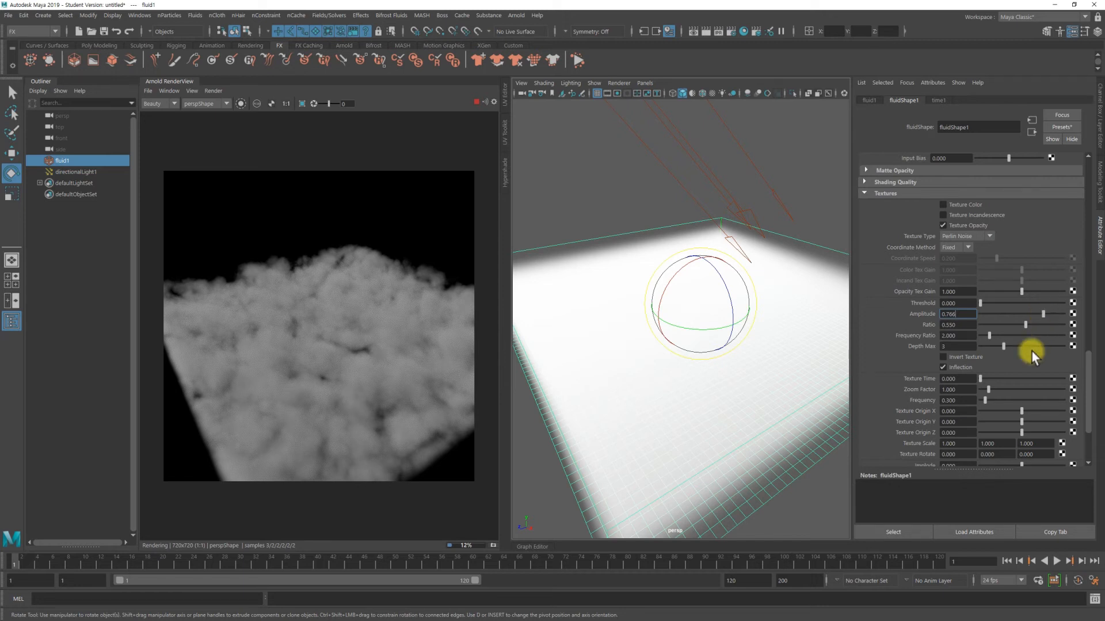
left_click(968, 400)
type("0.5")
key("Return")
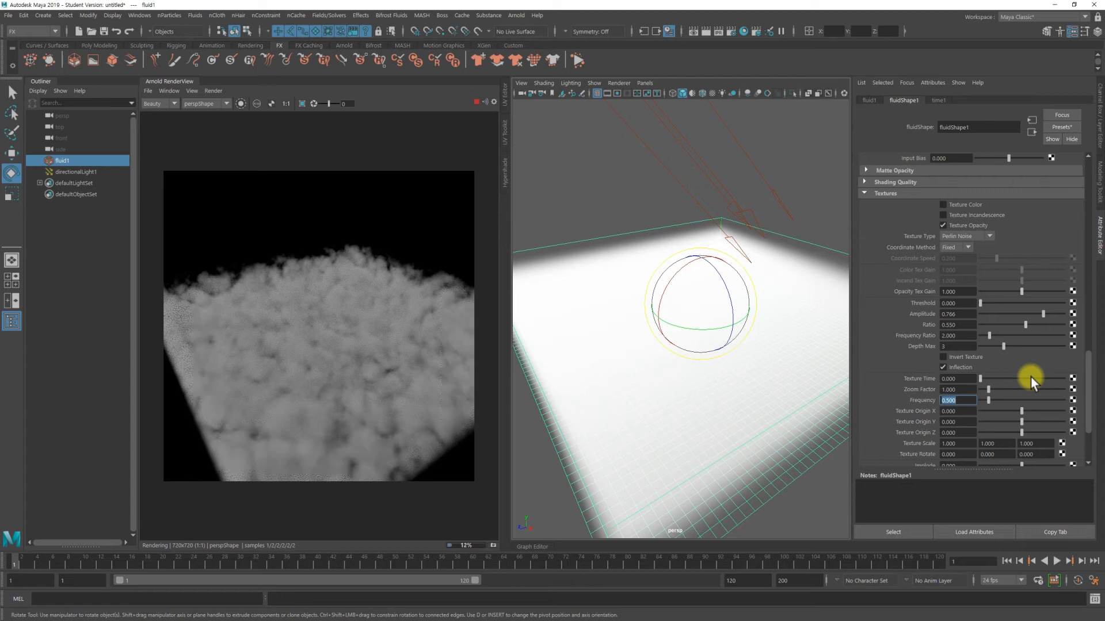
Set the texture's Frequency to 1 and its Amplitude to about 0.688.
type("1")
key("Return")
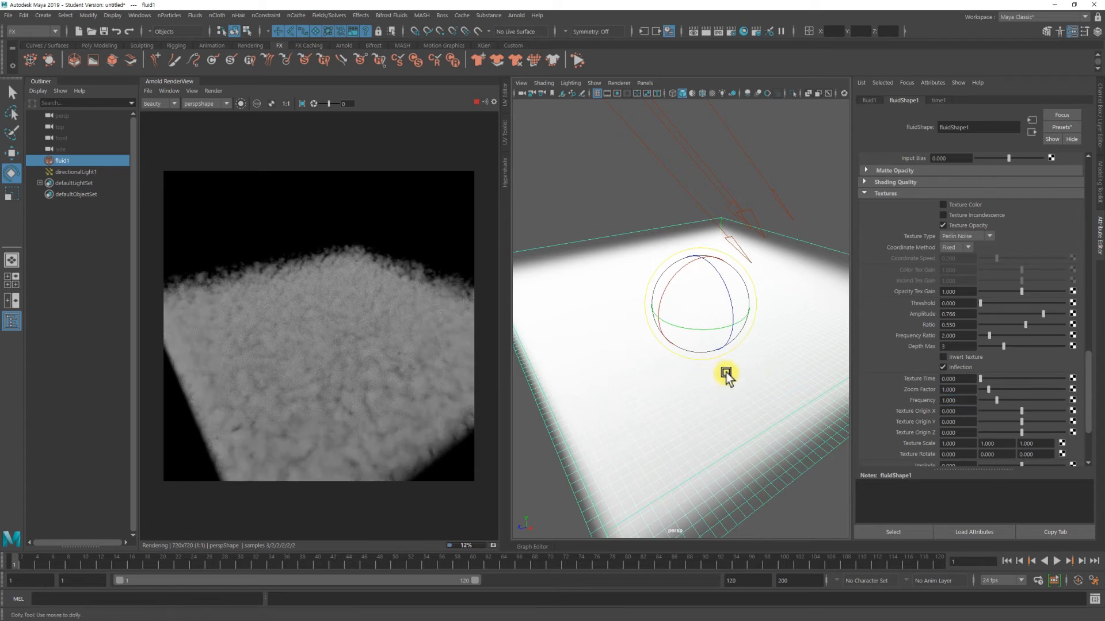
right_click_drag(749, 373, 778, 374, "alt")
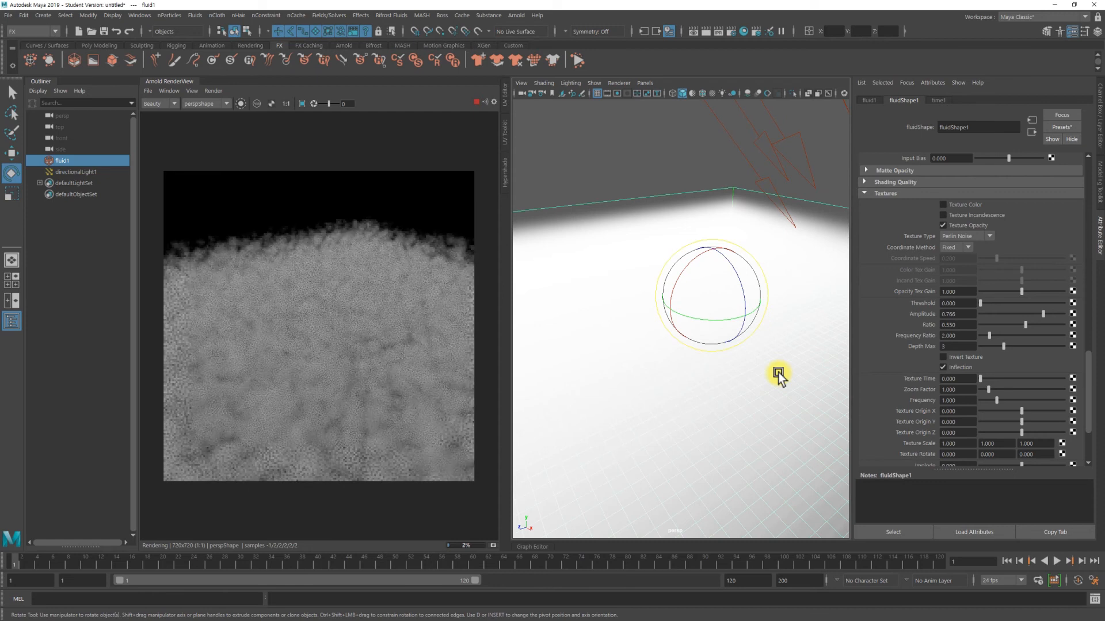
right_click_drag(708, 378, 753, 380, "alt")
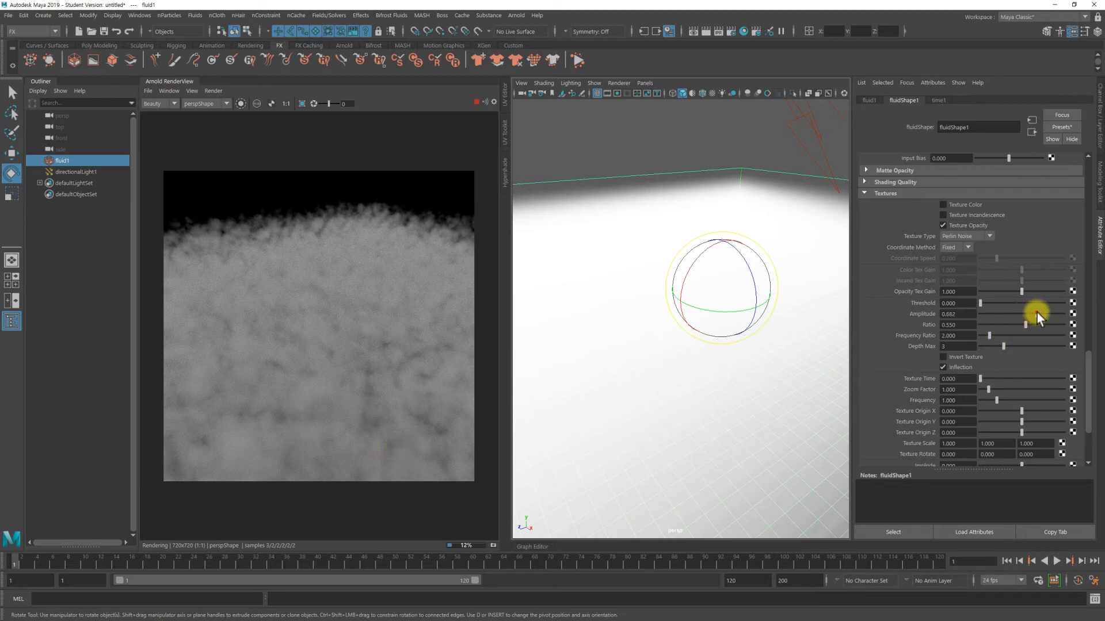
left_click_drag(1037, 313, 1037, 311)
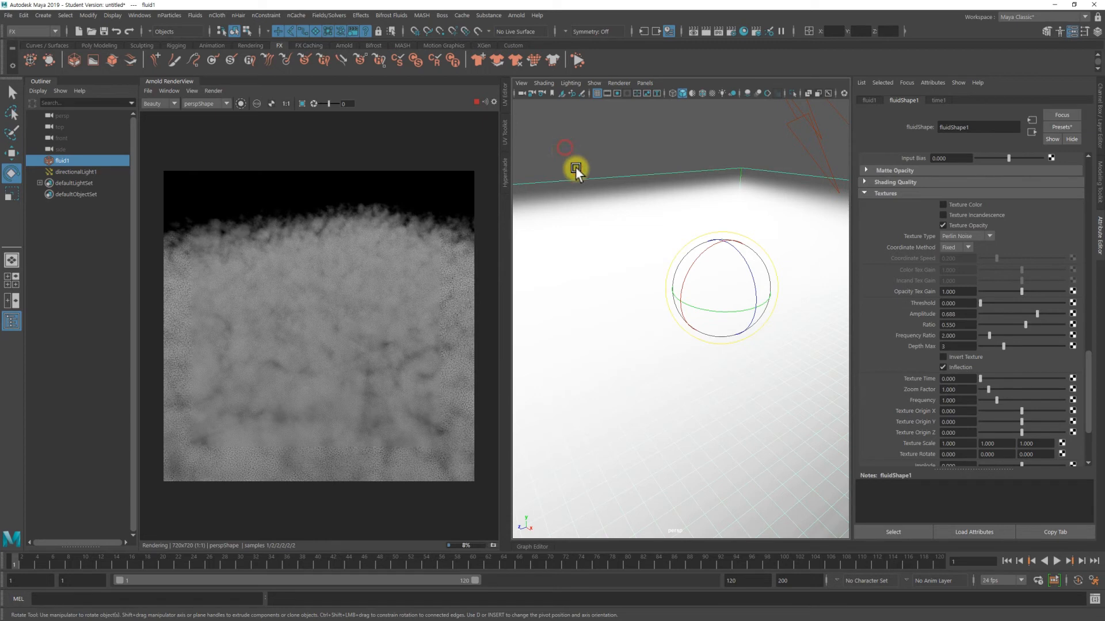
Deselect the fluid, frame the whole scene, and inspect the cloud from above, the side and below.
left_click(645, 338)
key("a")
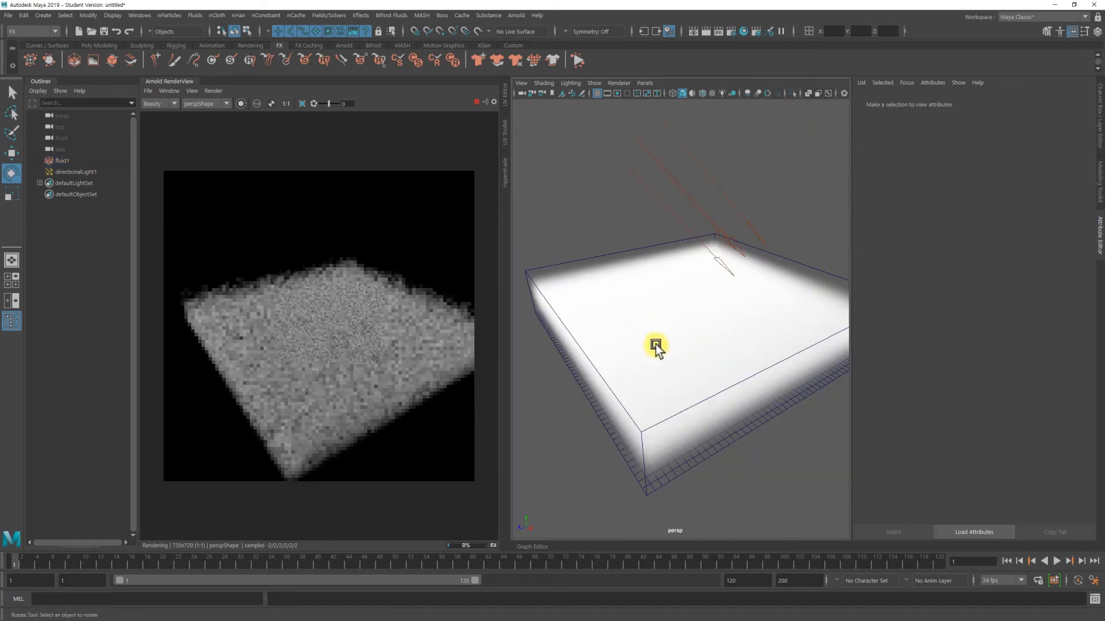
left_click_drag(747, 375, 730, 377, "alt")
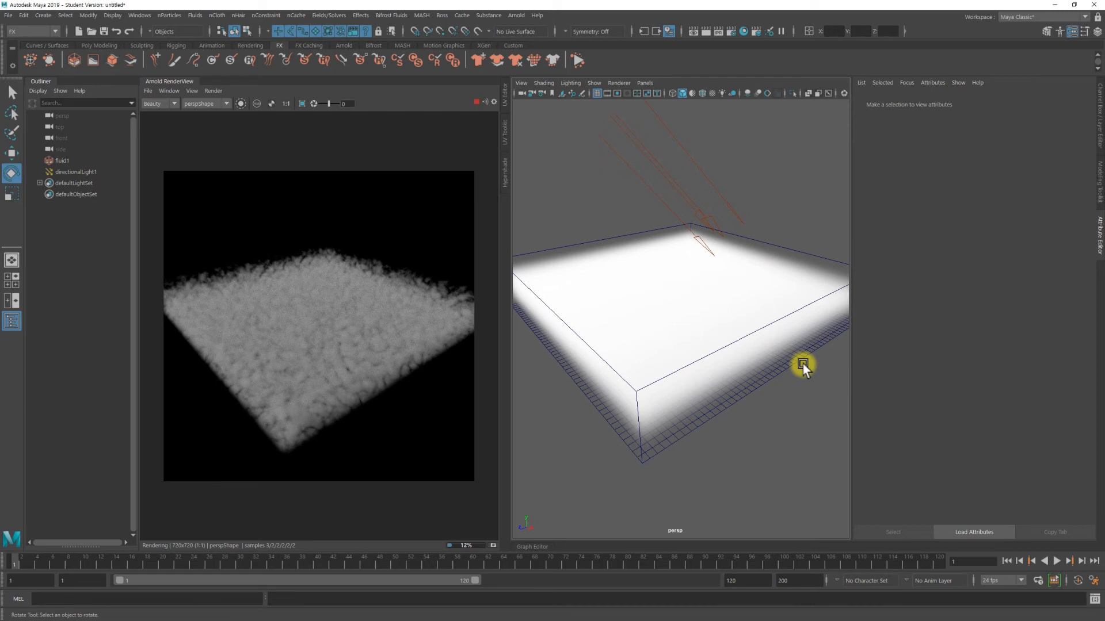
left_click_drag(791, 367, 753, 355, "alt")
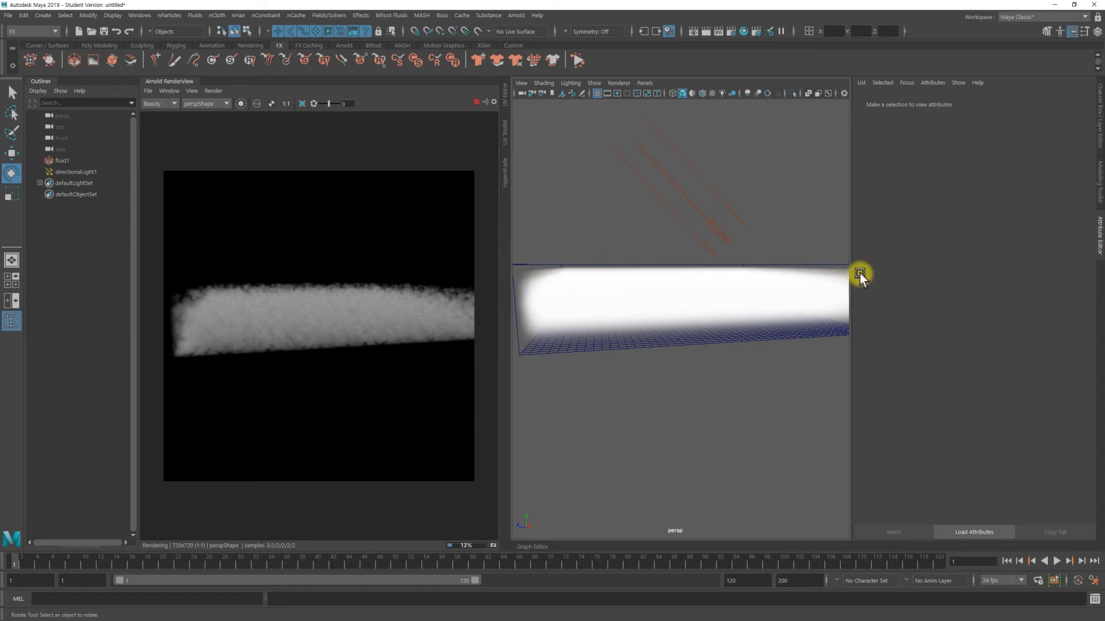
left_click_drag(661, 323, 702, 339, "alt")
middle_click_drag(707, 330, 709, 362, "alt")
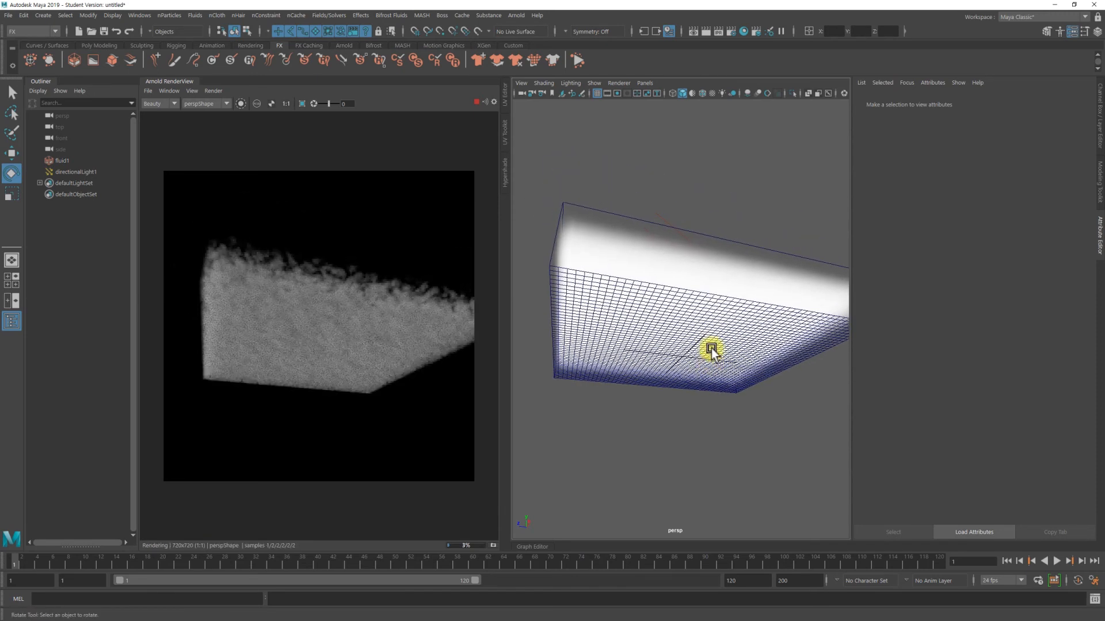
left_click_drag(688, 317, 684, 351, "alt")
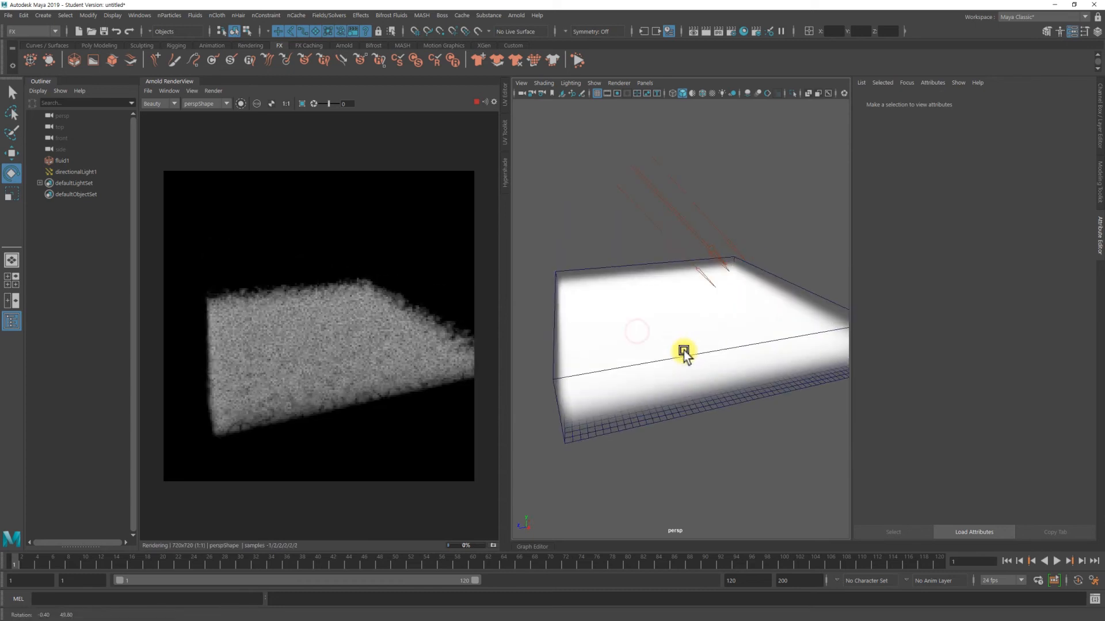
Remove the yellow and orange markers from the fluid's Incandescence ramp and set Incandescence Input to Y Gradient.
left_click(695, 395)
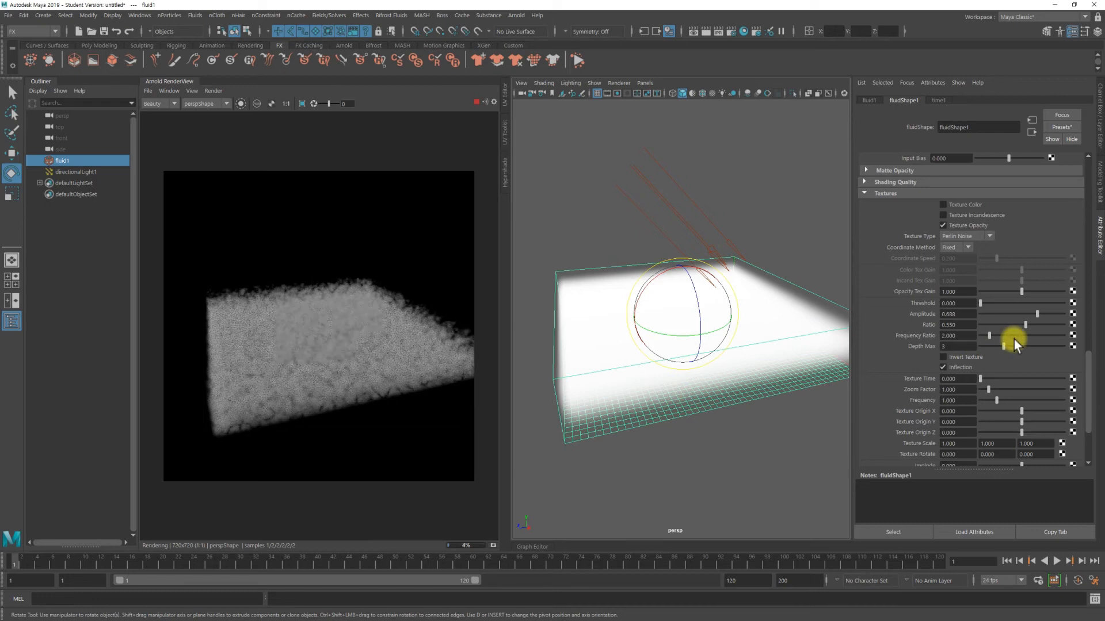
scroll(1014, 338, "up", 6)
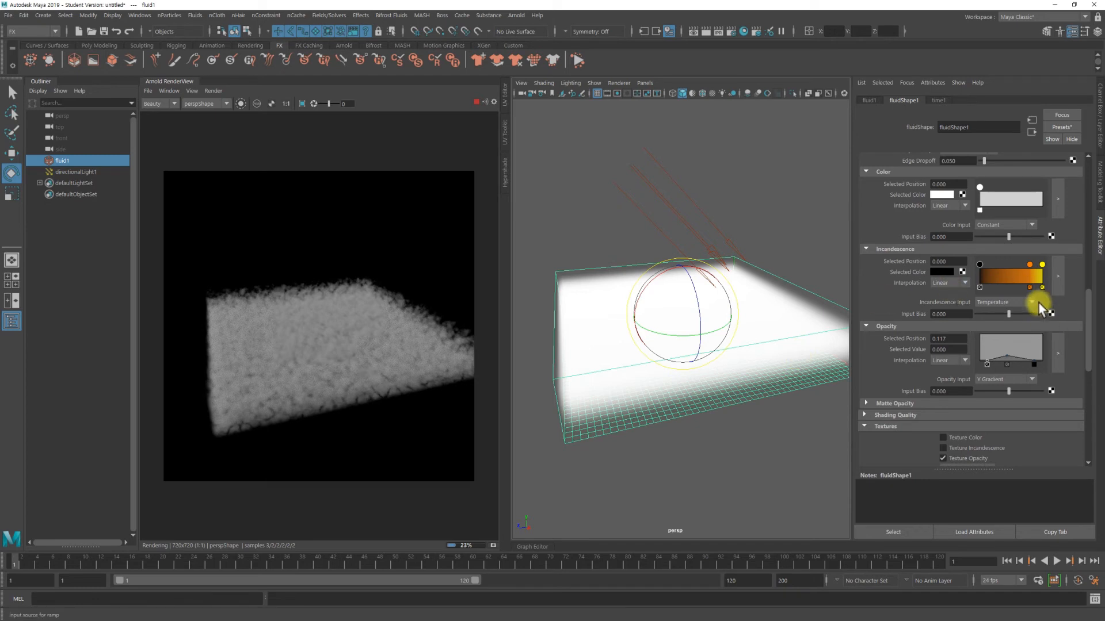
left_click(1043, 288)
left_click(1030, 287)
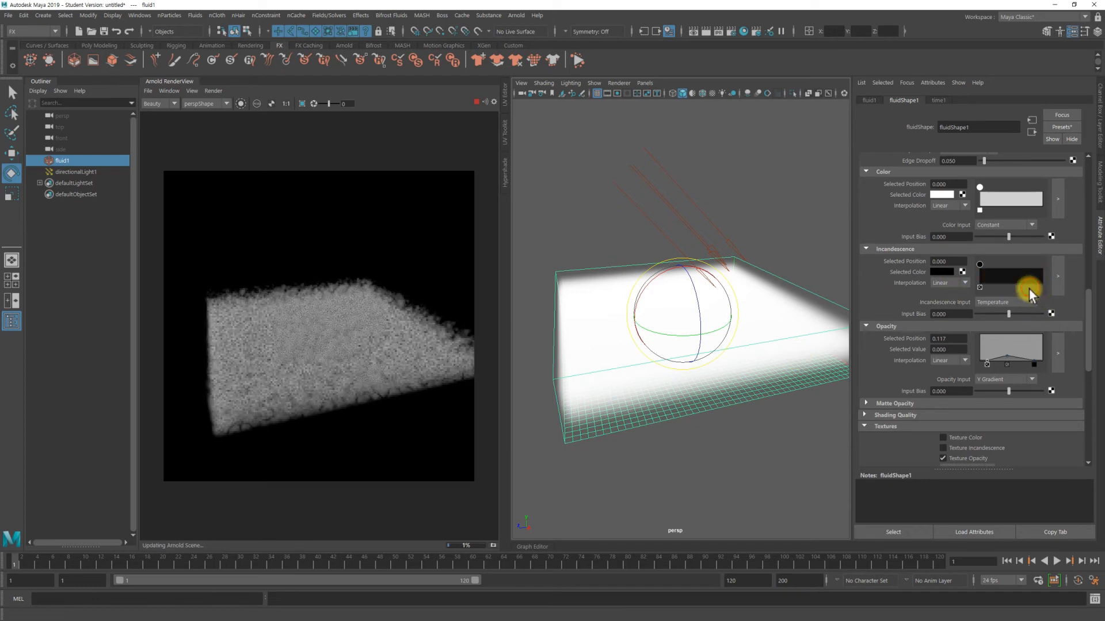
left_click(1007, 303)
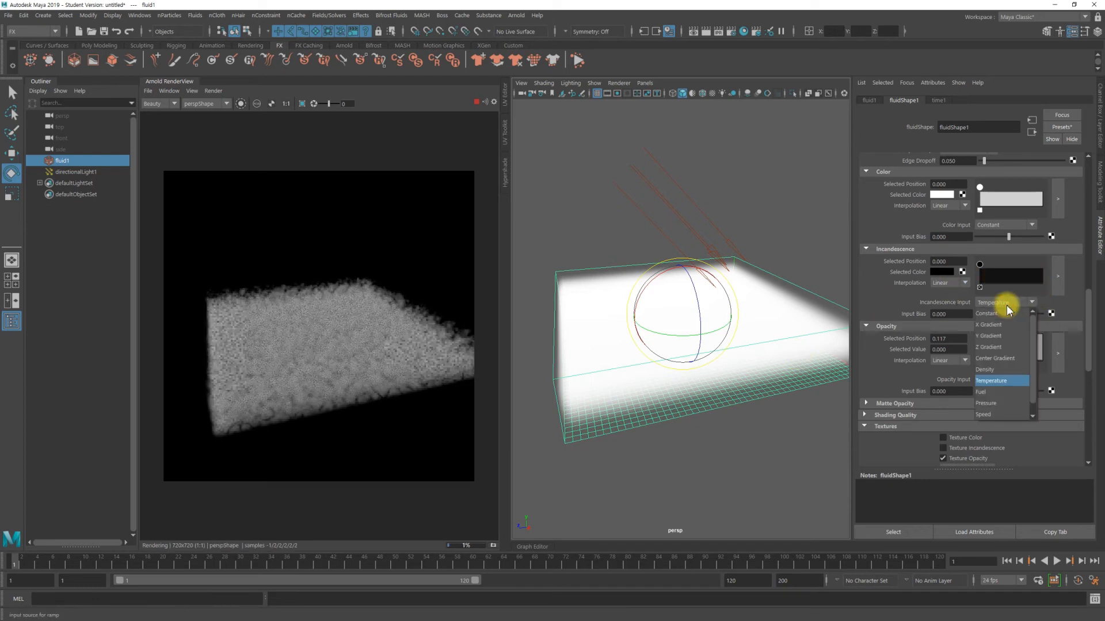
left_click(991, 336)
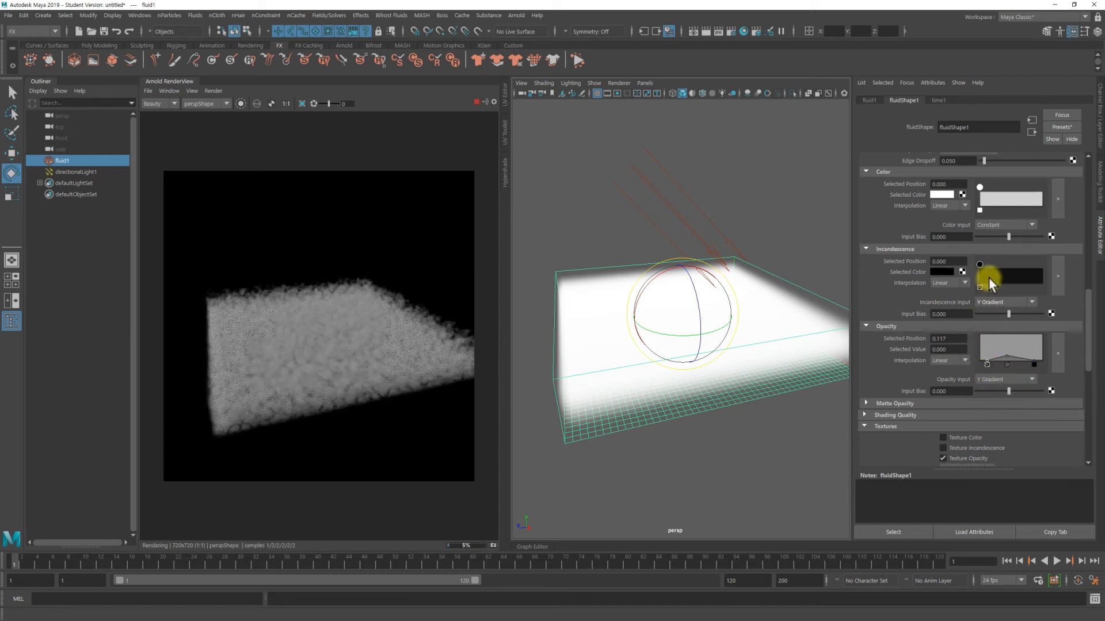
Move the Incandescence ramp's black marker to position 0.103 and add a second black marker at about 0.65.
left_click_drag(982, 264, 985, 263)
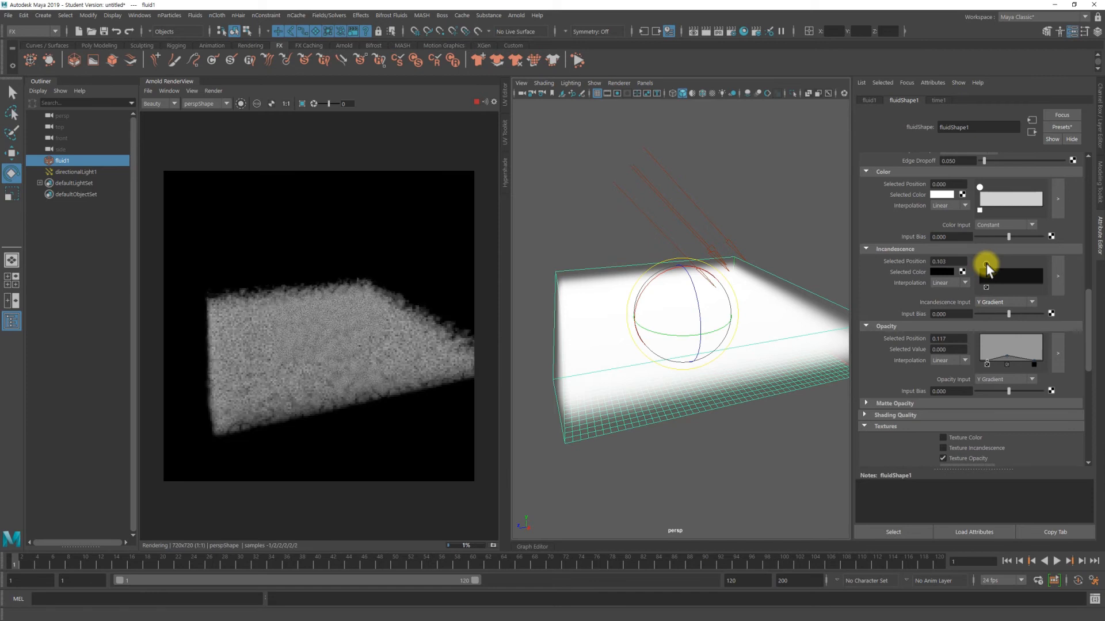
left_click(1021, 272)
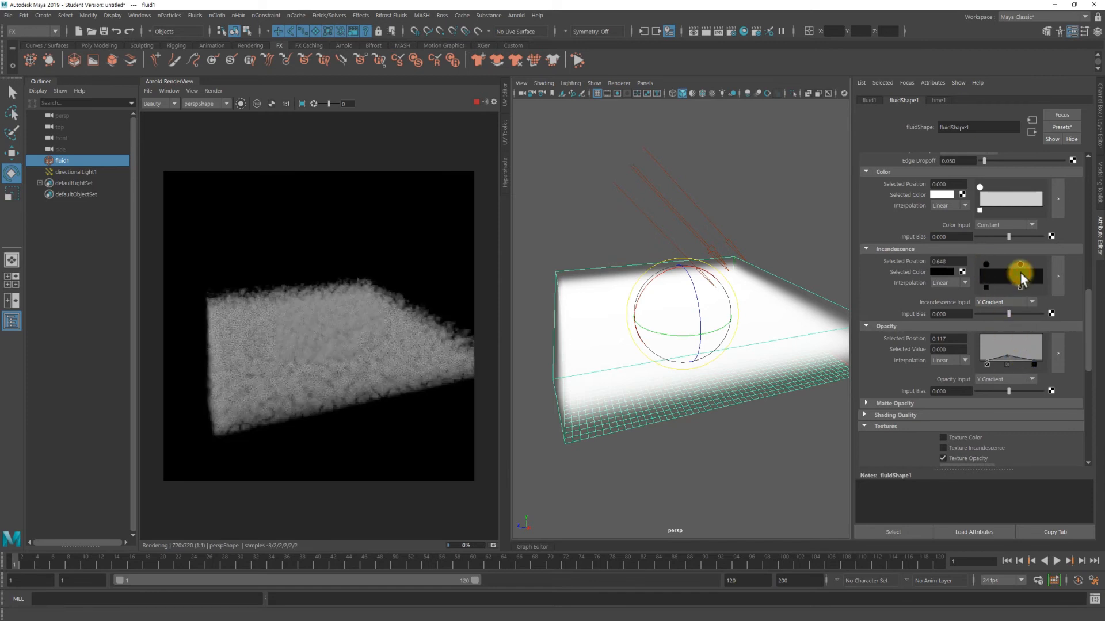
left_click_drag(1020, 267, 1021, 264)
Change the first Incandescence marker, at position 0.103, to a light grey color.
left_click(986, 264)
left_click(942, 273)
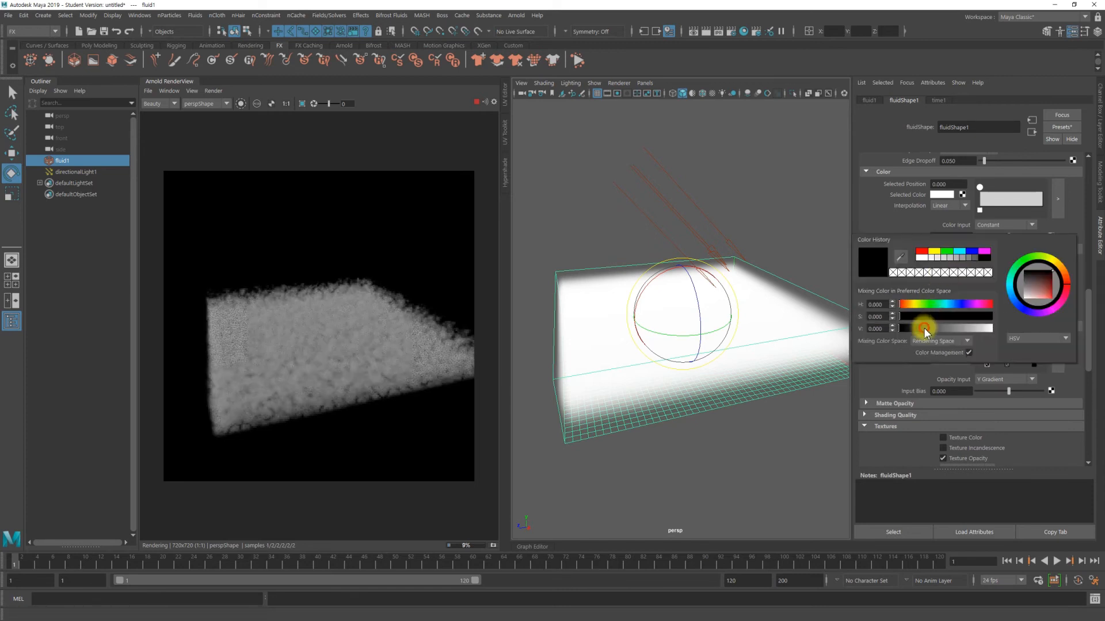
left_click(923, 328)
left_click(937, 329)
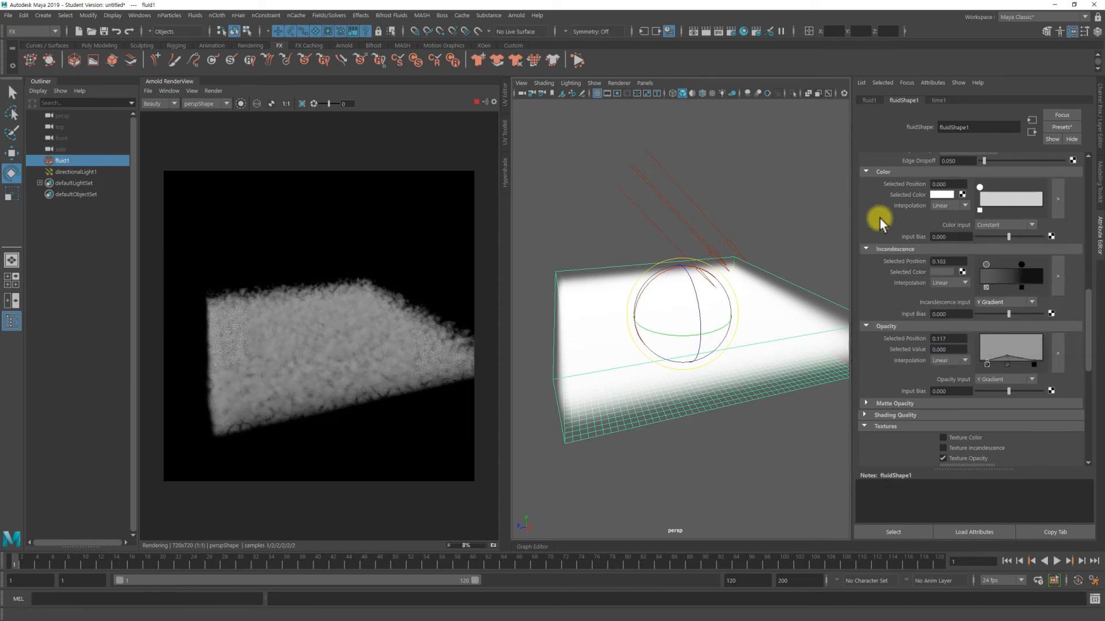
left_click(946, 272)
left_click(965, 330)
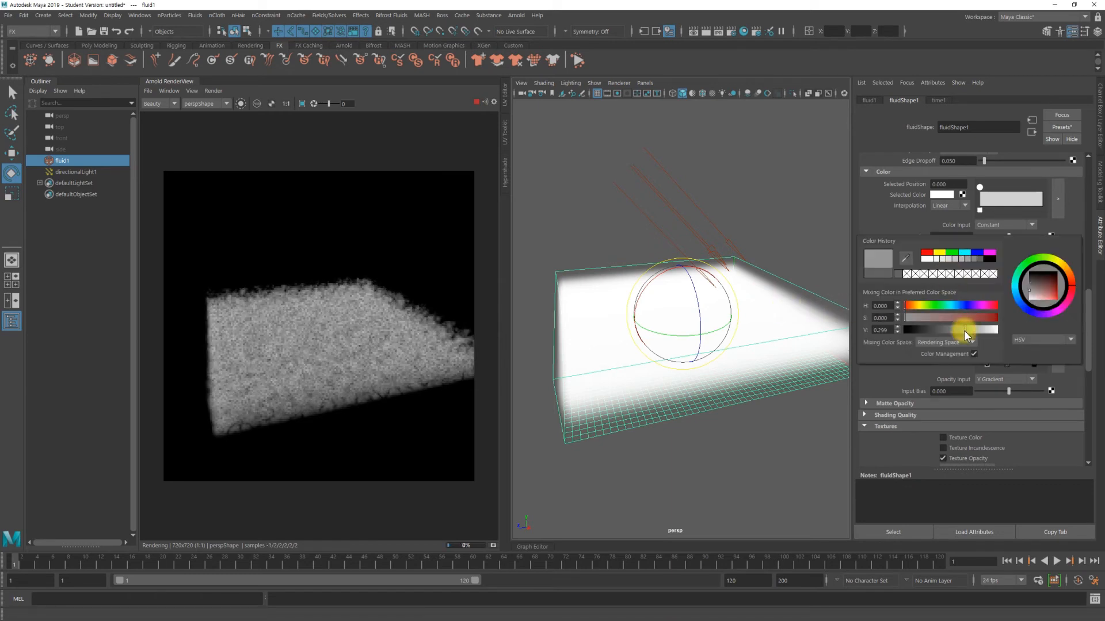
left_click(979, 330)
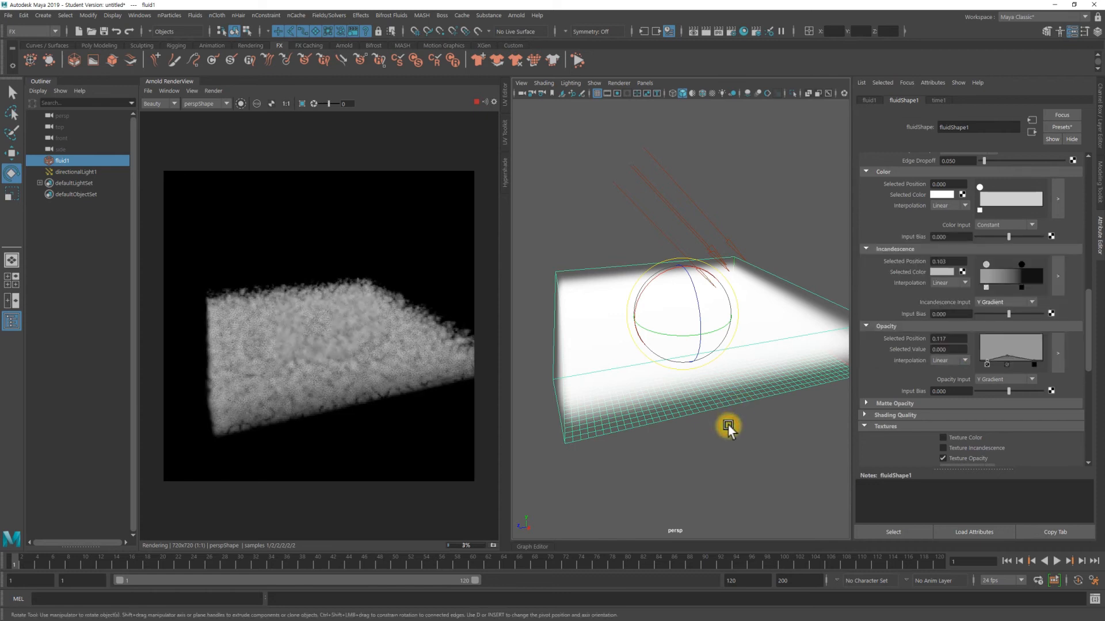
View the cloud from the side and move the black Incandescence marker to position 0.455.
left_click_drag(727, 427, 719, 401, "alt")
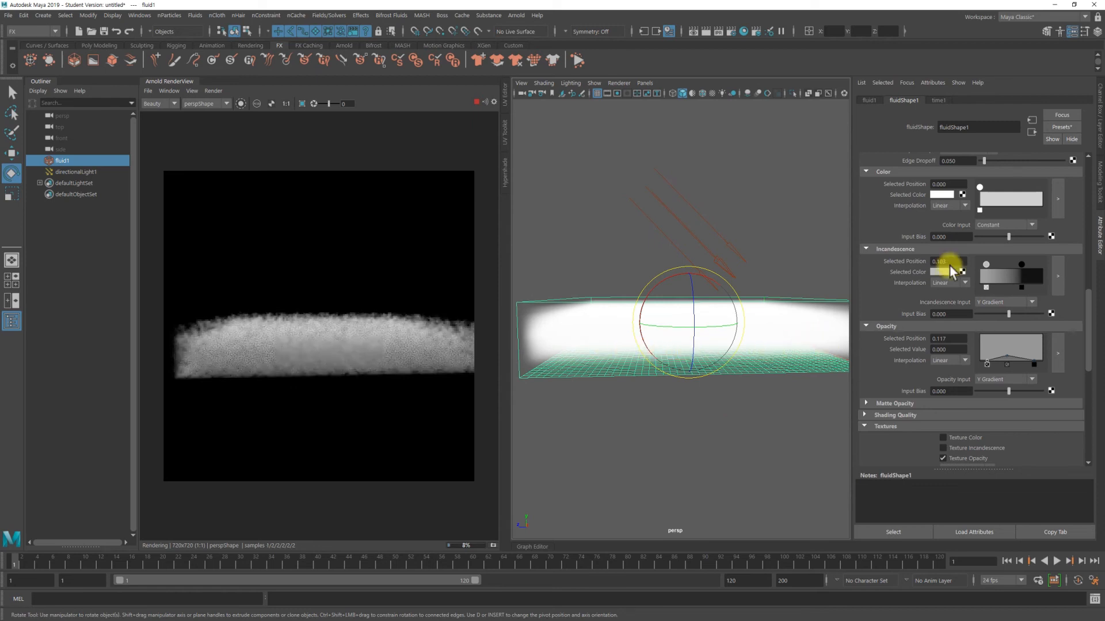
left_click(1022, 264)
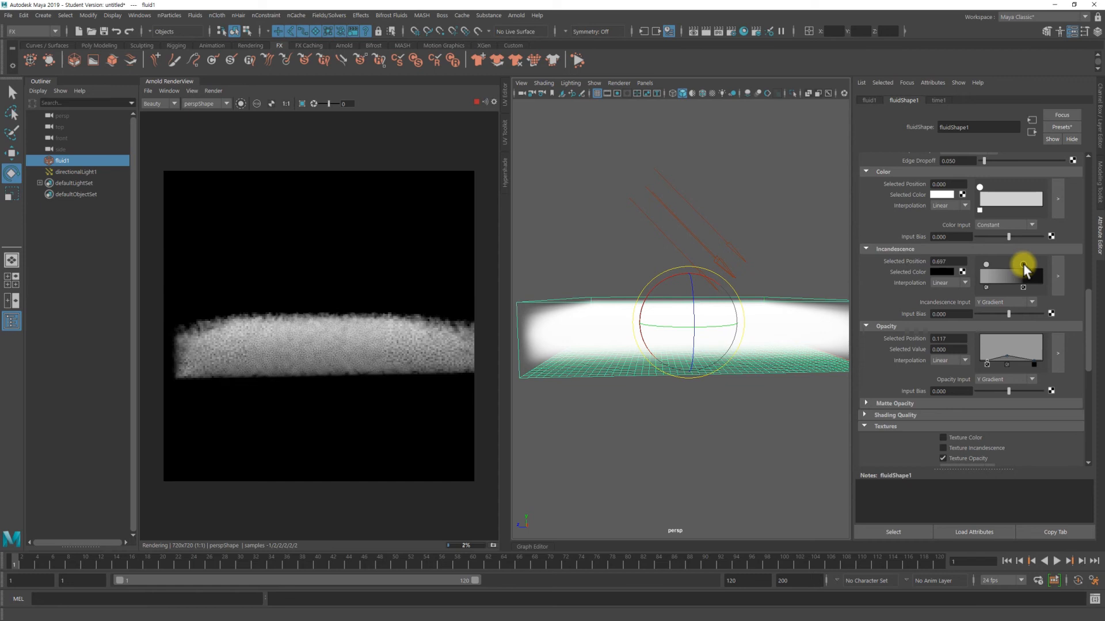
left_click_drag(1023, 265, 1009, 268)
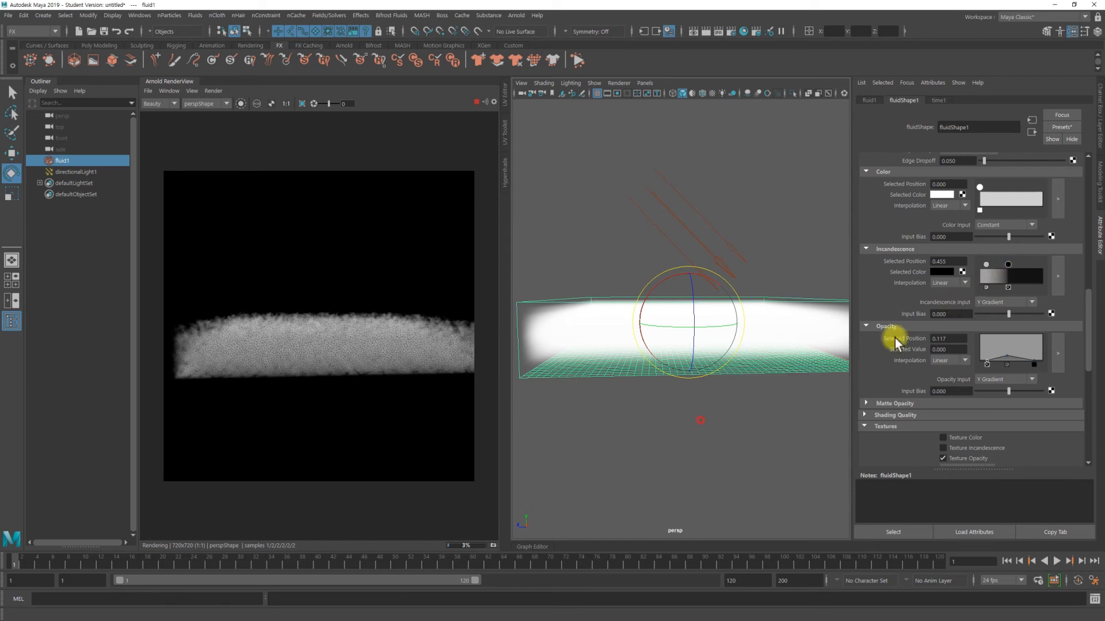
Examine the shaded cloud from above at several angles, deselecting and reselecting the fluid.
left_click_drag(708, 402, 762, 448, "alt")
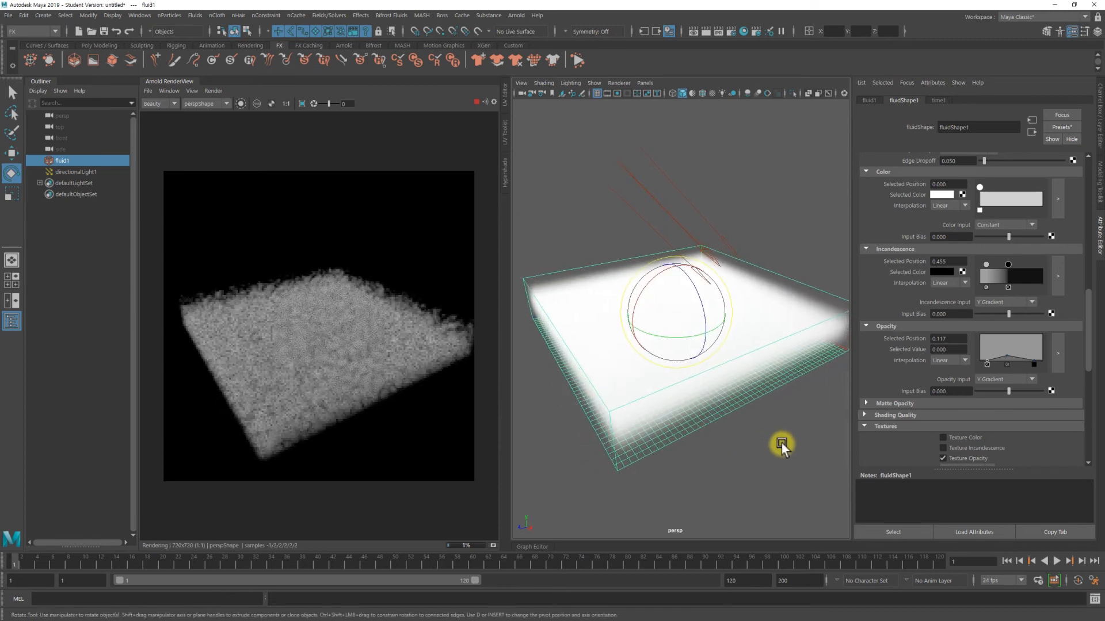
left_click(741, 394)
left_click_drag(733, 392, 757, 396, "alt")
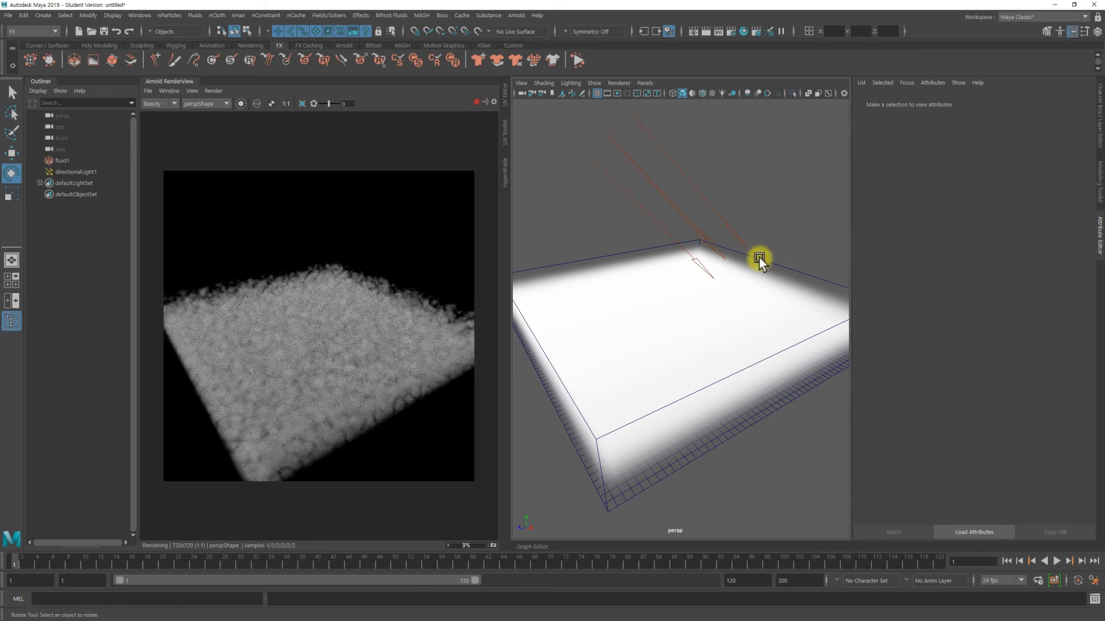
left_click(759, 258)
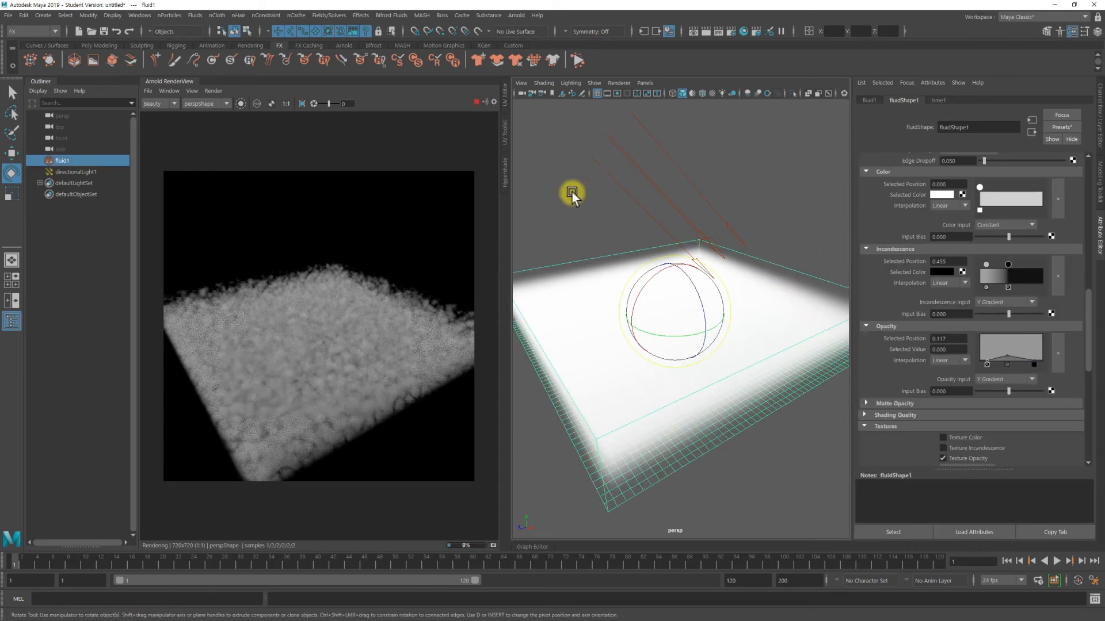
left_click_drag(760, 424, 764, 426, "alt")
right_click_drag(779, 415, 746, 413, "alt")
scroll(789, 415, "up", 4)
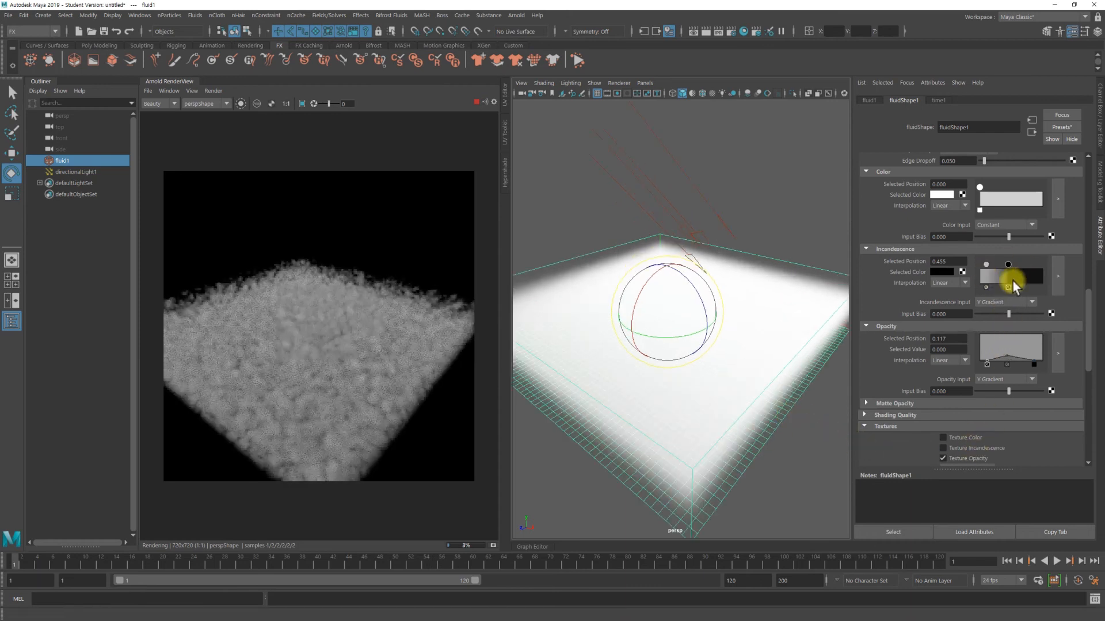
Try Texture Incandescence on the fluid, check the cloud from below, and turn the option off again.
left_click(966, 447)
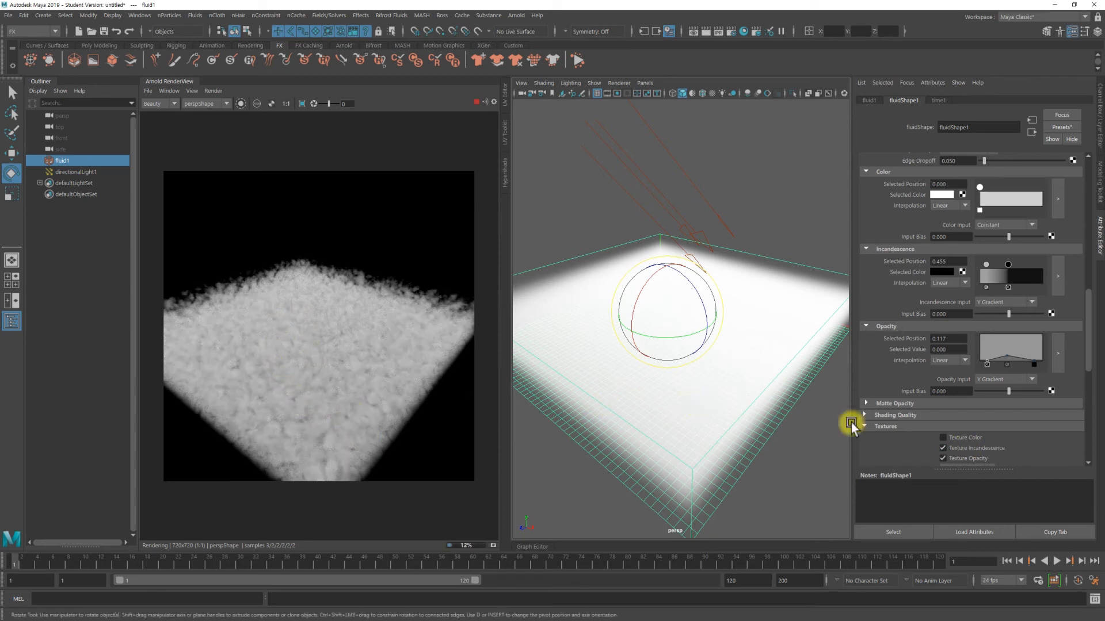
scroll(999, 433, "down", 6)
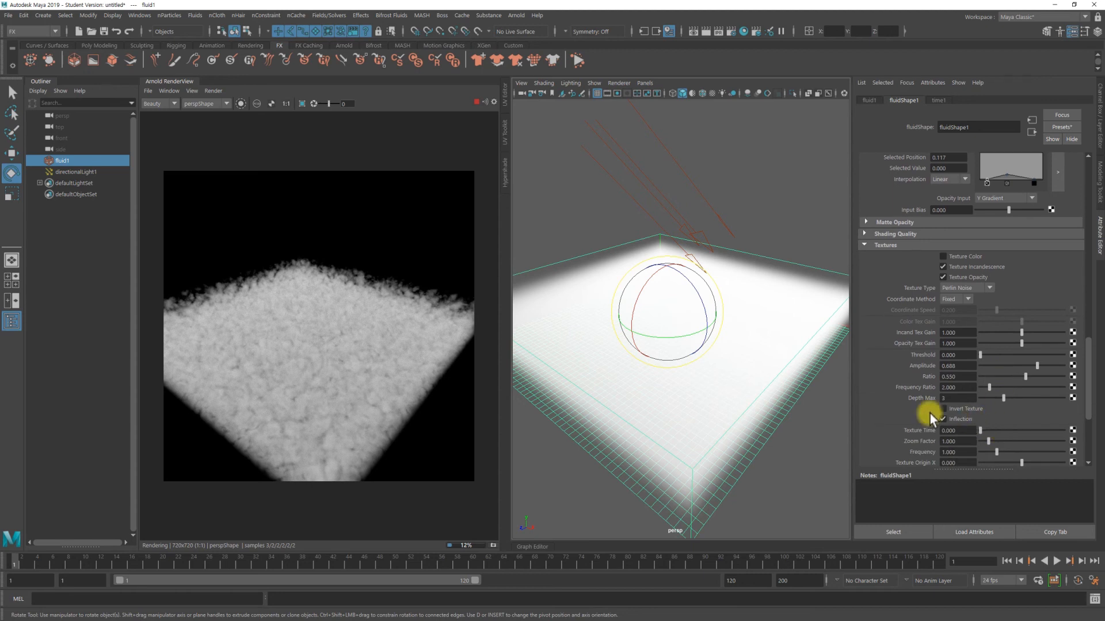
mouse_move(766, 389)
left_mouse_down("alt")
mouse_move(763, 380)
mouse_move(784, 436)
mouse_move(774, 390)
left_mouse_up("alt")
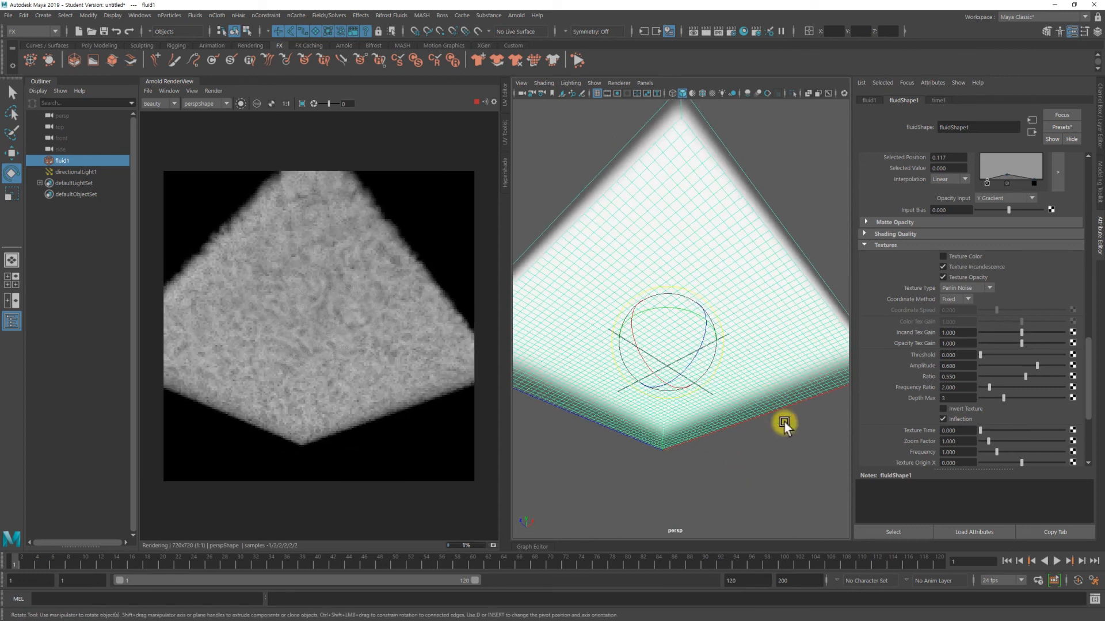
left_click(970, 269)
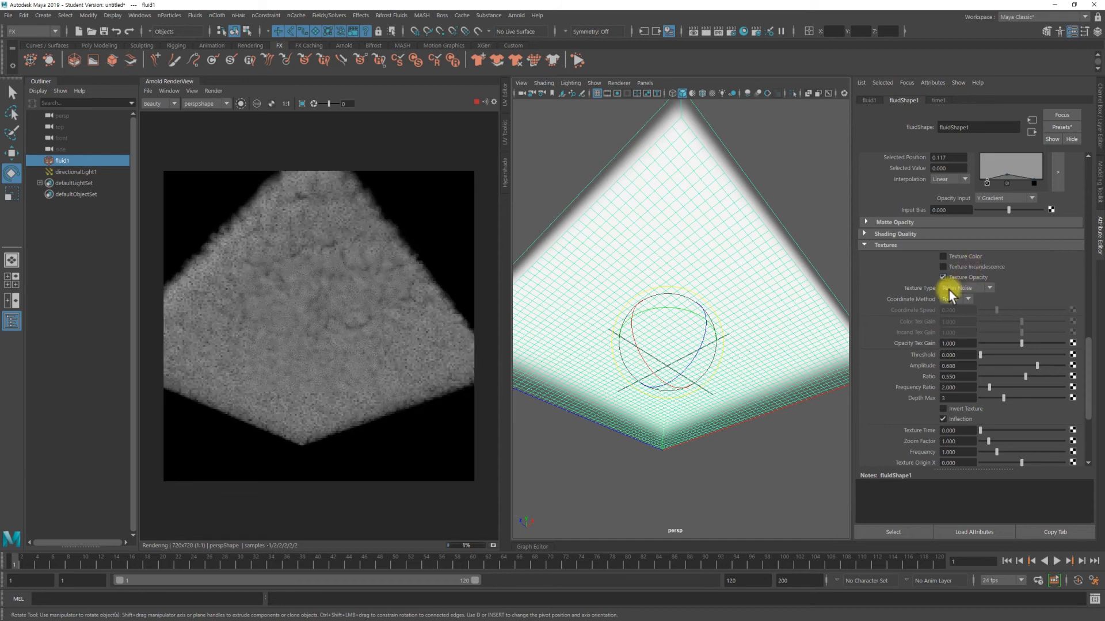
Brighten the light grey Incandescence marker at position 0.103 to pure white.
left_click_drag(779, 348, 771, 394, "alt")
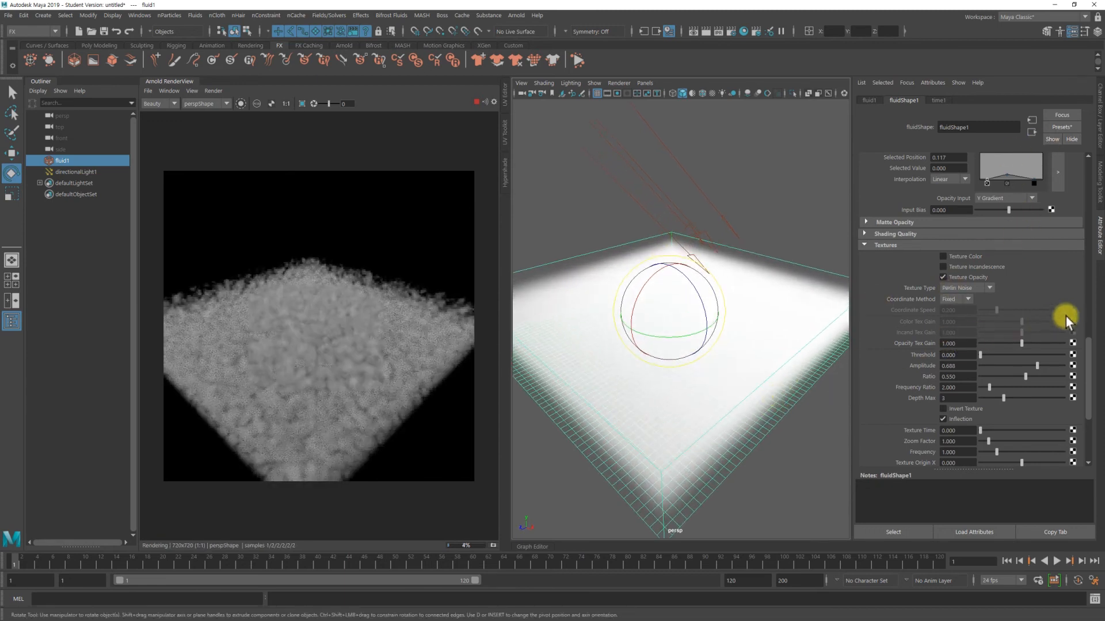
scroll(1065, 316, "up", 5)
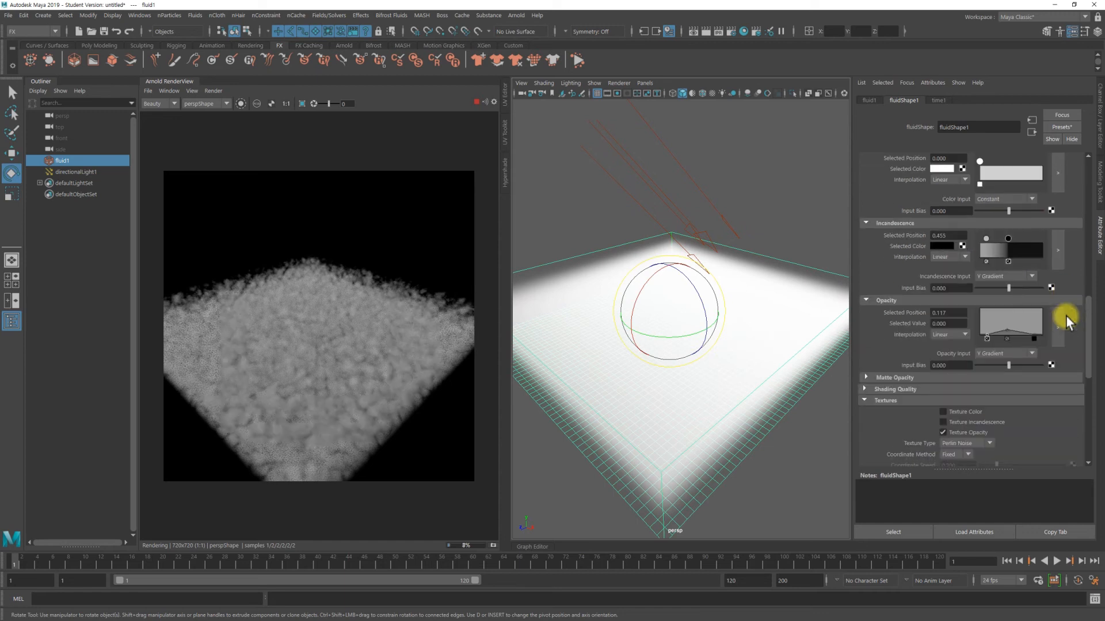
left_click(985, 238)
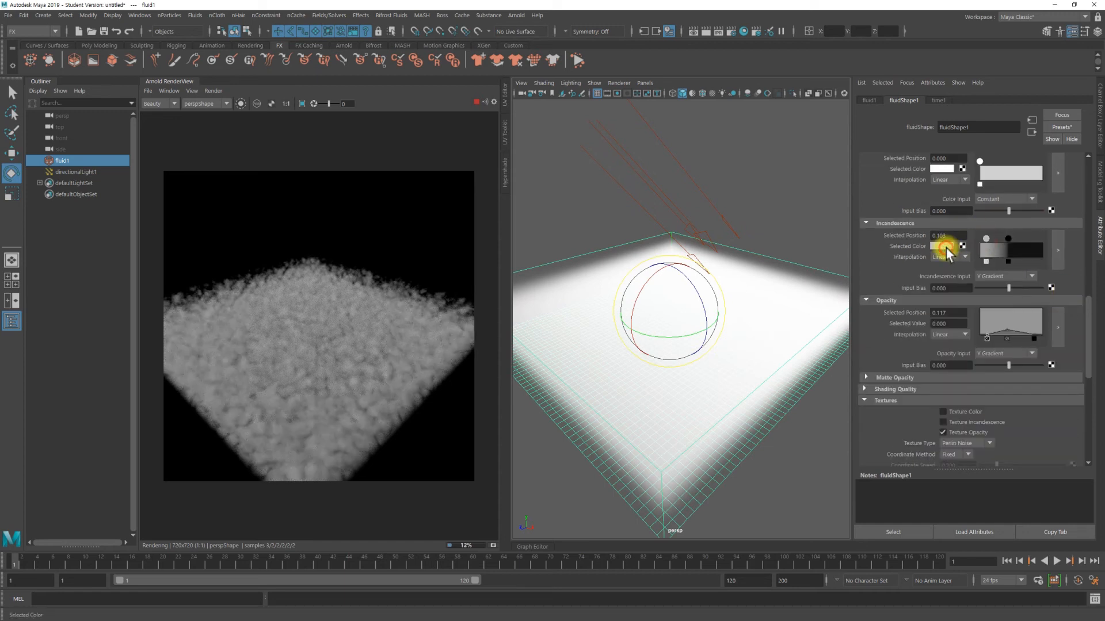
left_click(944, 248)
left_click_drag(968, 305, 999, 305)
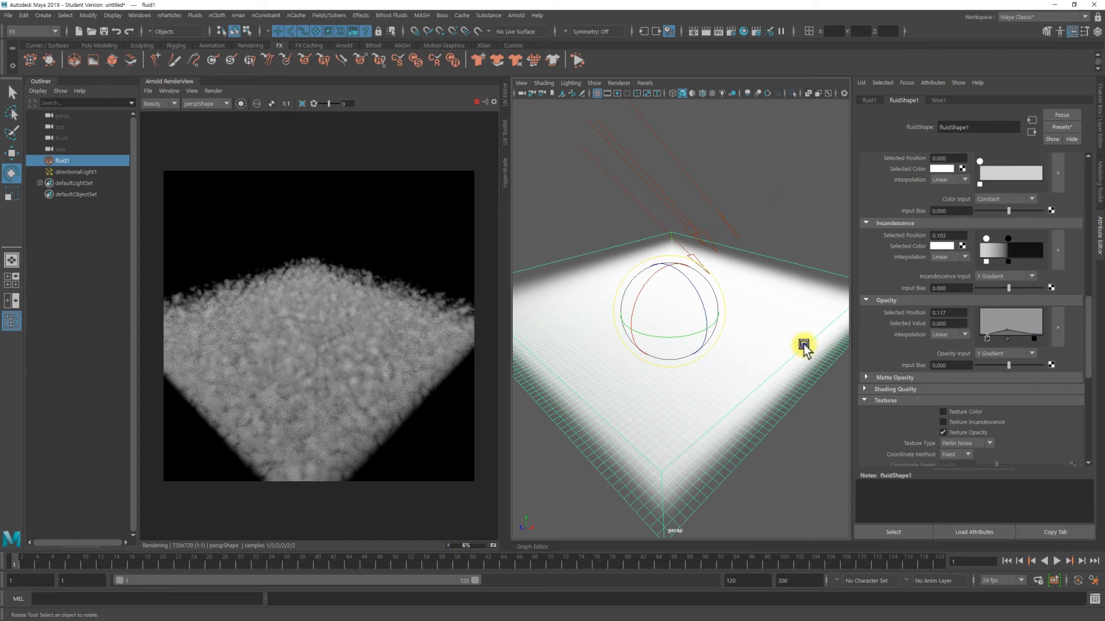
Deselect the fluid, bring the whole cloud into view, and stop the interactive Arnold render.
left_click(779, 342)
scroll(779, 343, "down", 2)
left_click_drag(789, 344, 809, 372, "alt")
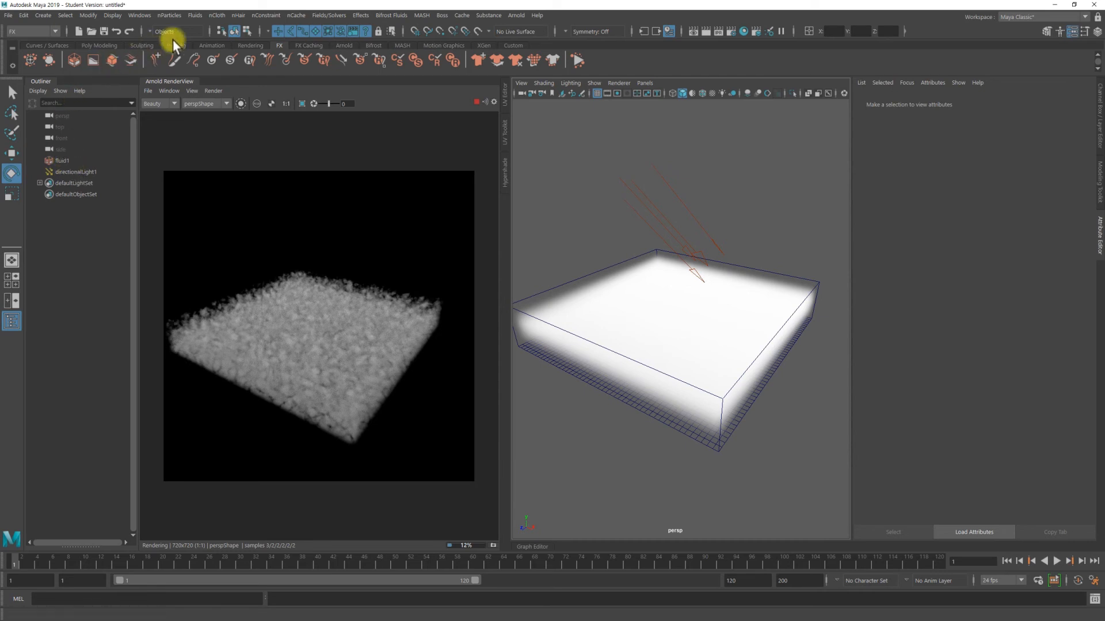
left_click(475, 102)
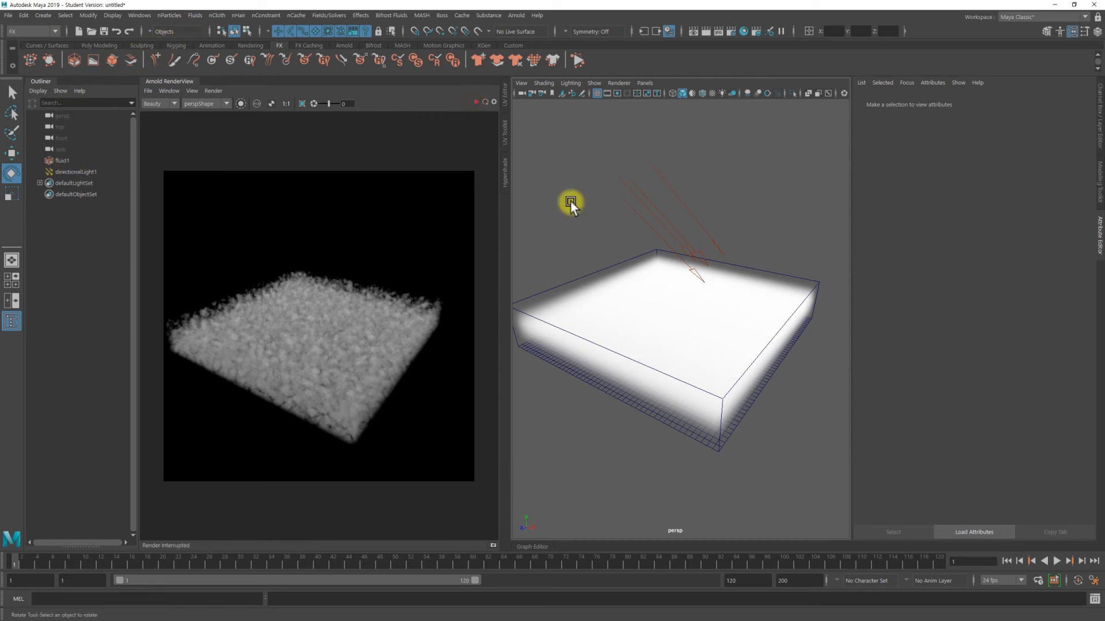
Create a second 3D fluid container and delete its emitter.
left_click(195, 15)
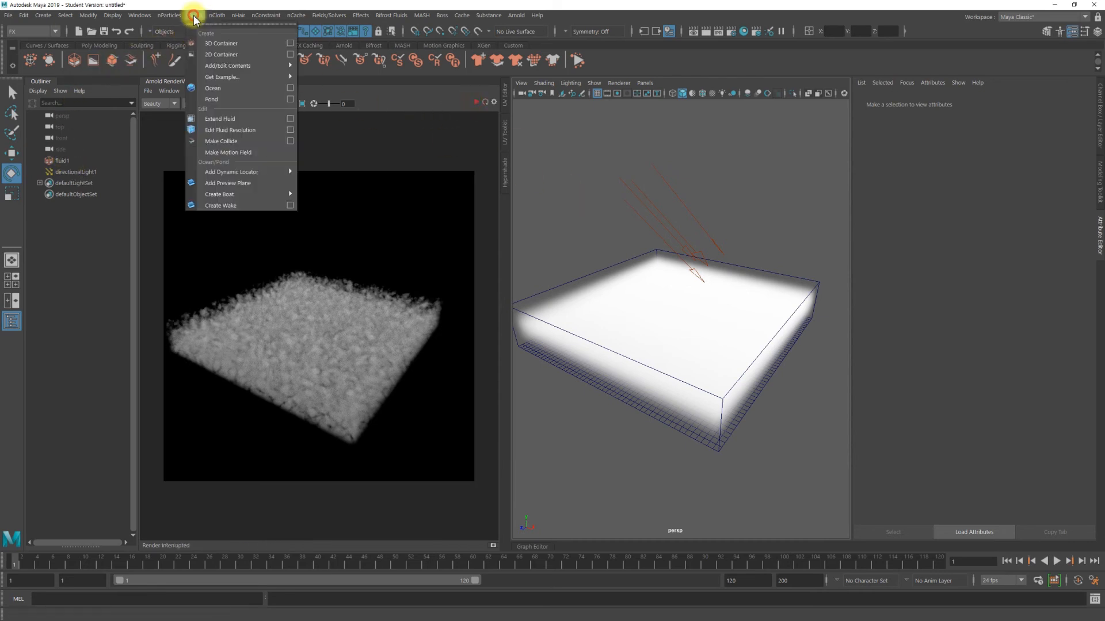
left_click(229, 45)
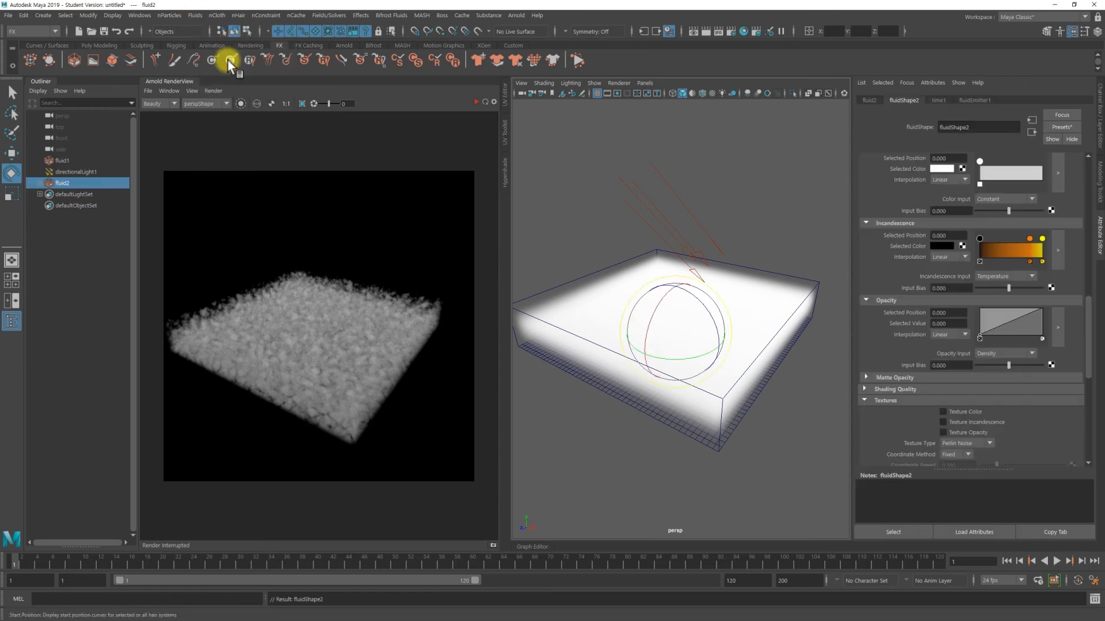
left_click(40, 183)
left_click(67, 194)
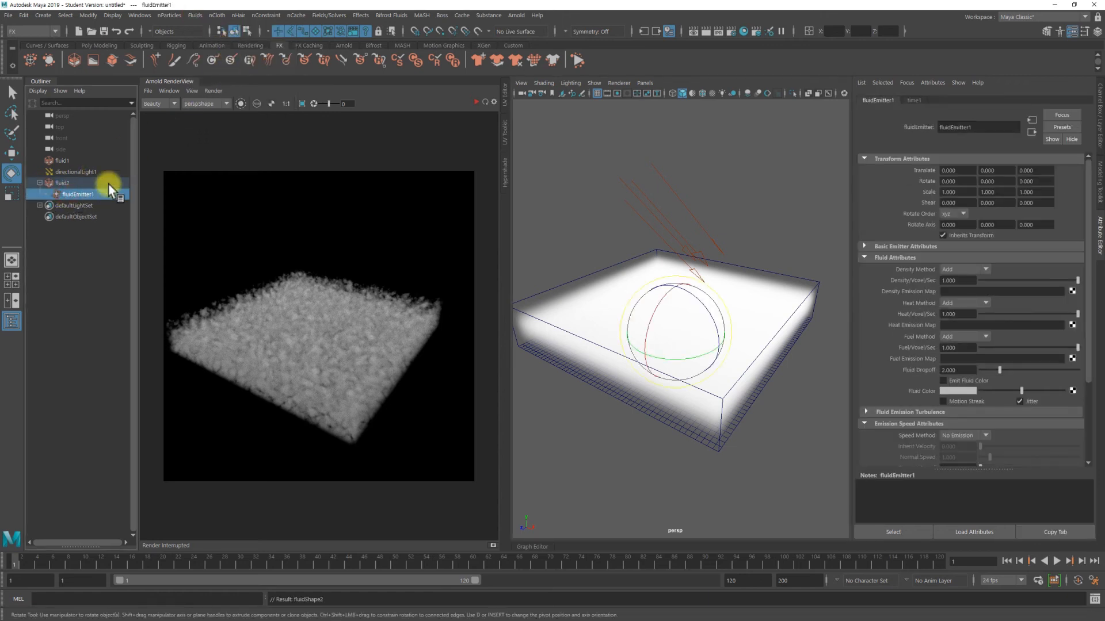
key("Delete")
key("ctrl+a")
right_click_drag(814, 336, 789, 346, "alt")
key("ctrl+a")
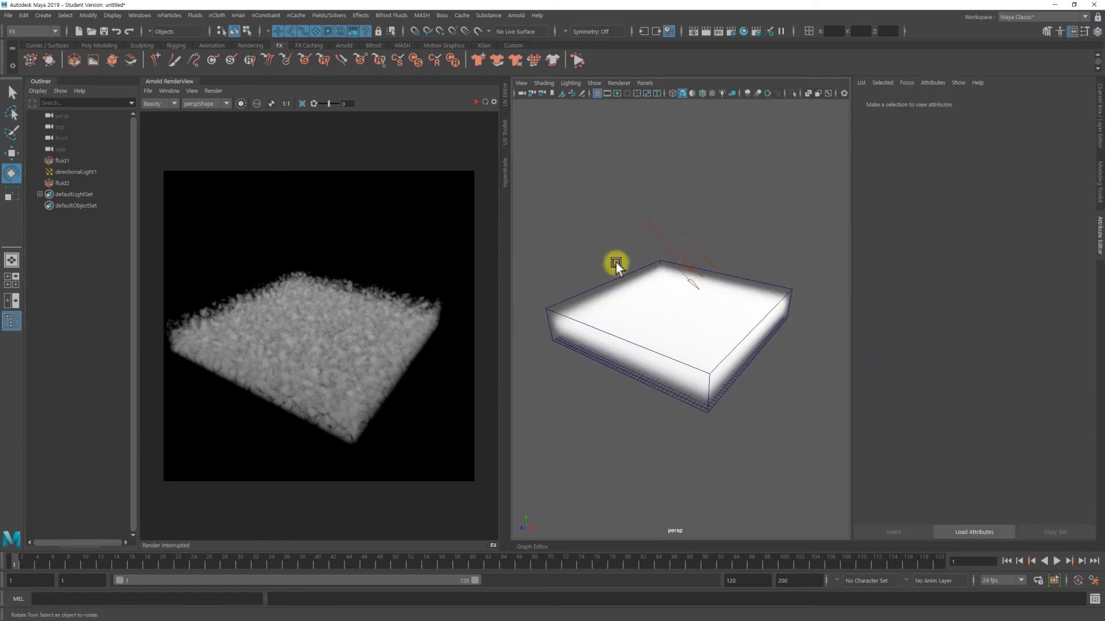
Set the new fluid container's X and Z sizes to 100.
left_click(62, 183)
scroll(993, 207, "up", 10)
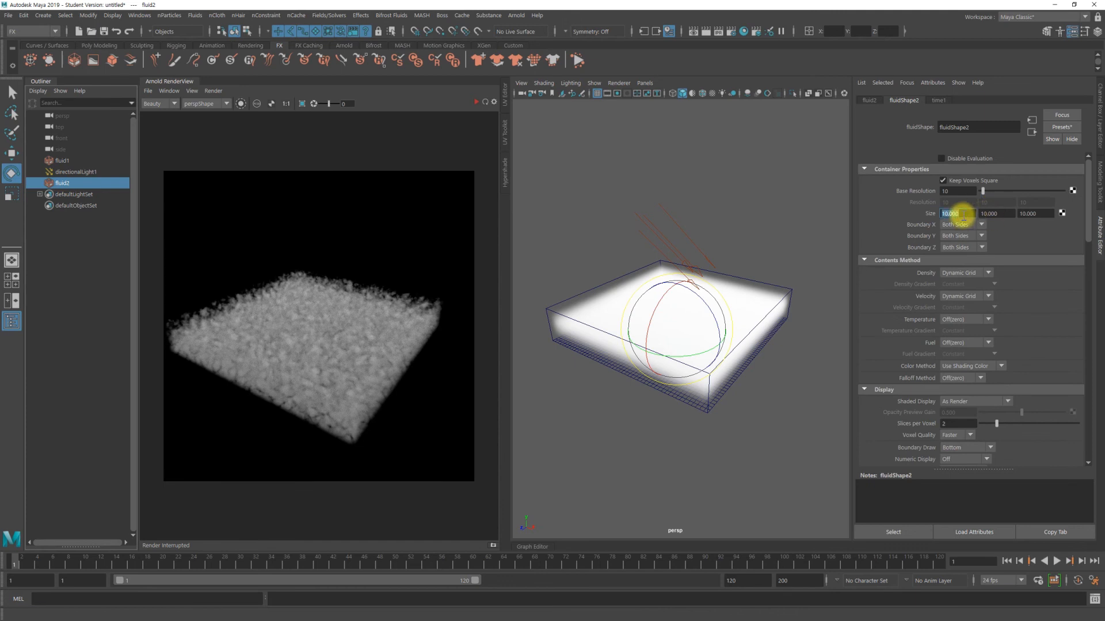
type("0")
key("Return")
double_click(1041, 214)
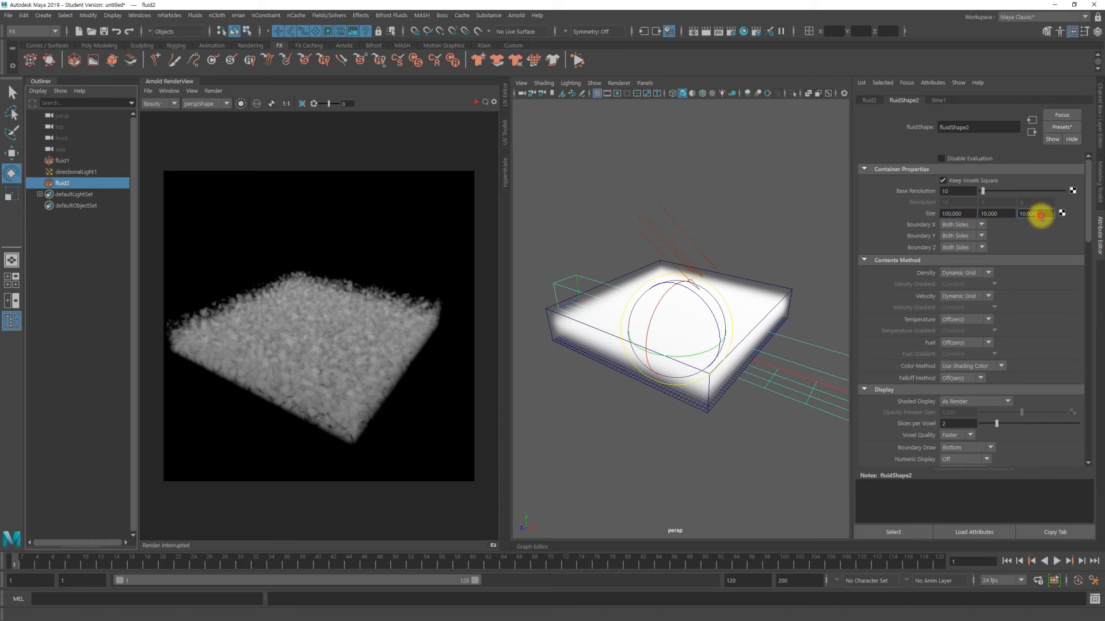
type("100")
key("Return")
Move the new container up about 4 cm and set its Y size to 20.
left_click_drag(806, 382, 754, 354, "alt")
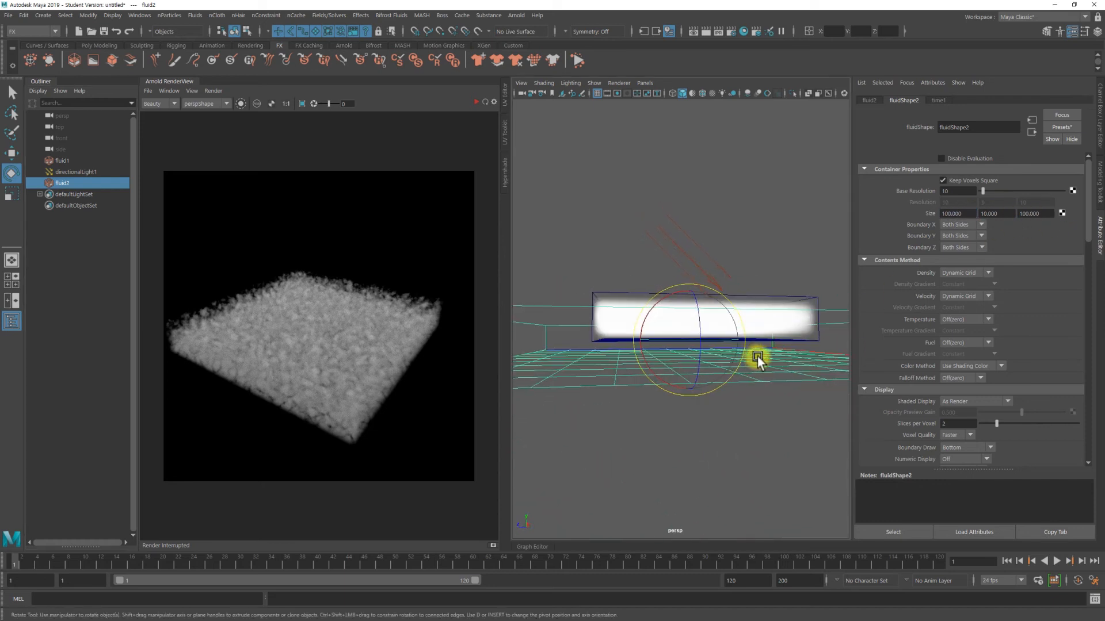
key("w")
left_click_drag(690, 295, 691, 276)
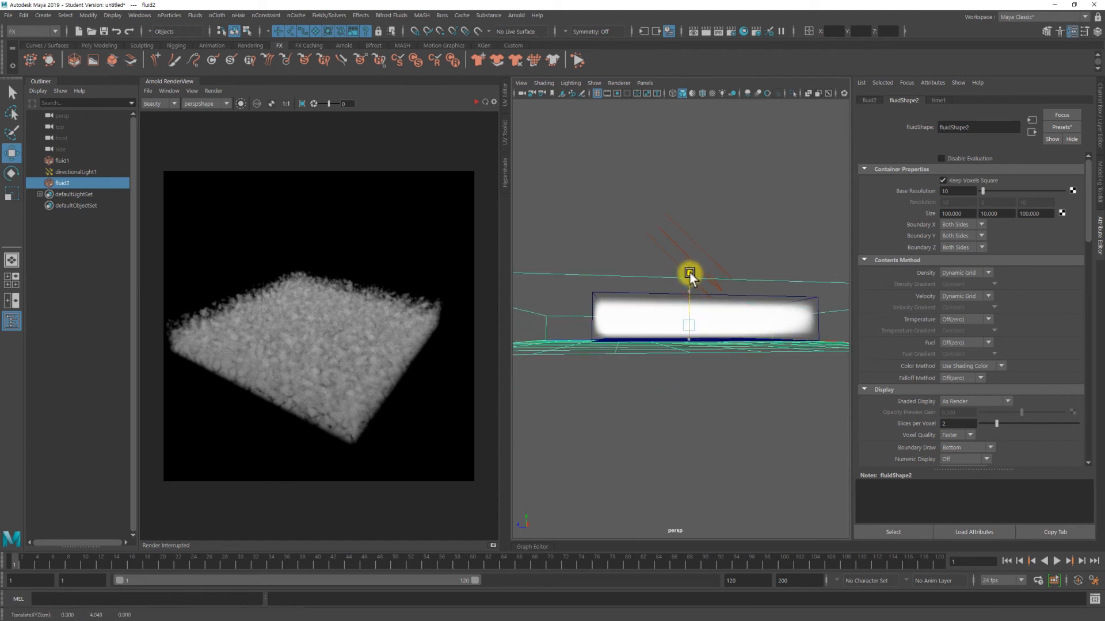
left_click(1011, 214)
type("20")
key("Return")
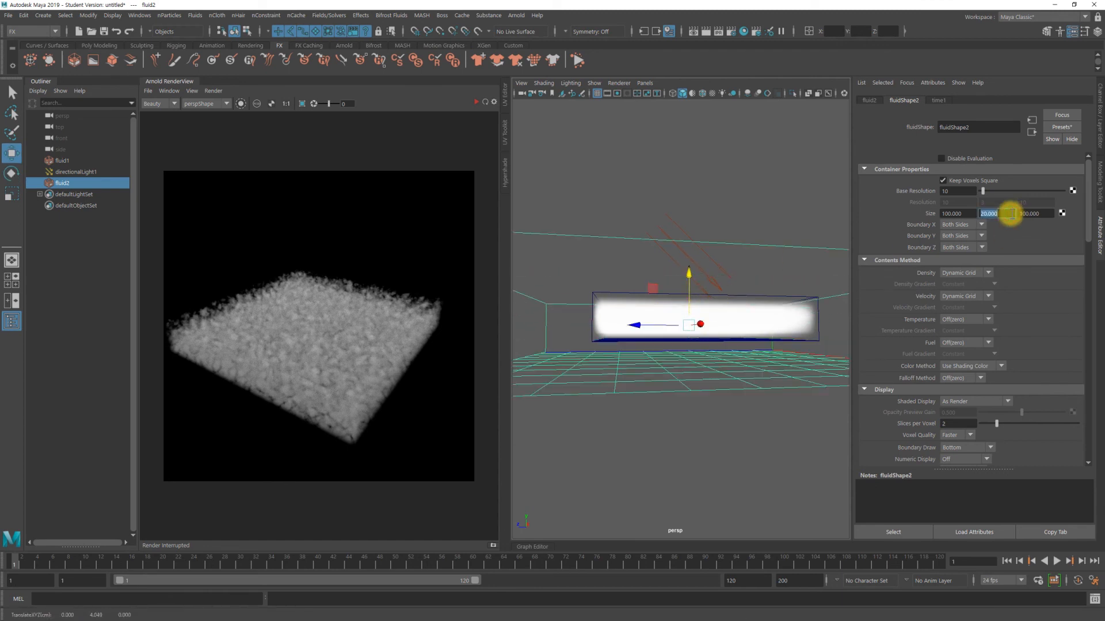
Change the new container's Density and Velocity contents methods so that neither uses a dynamic grid.
left_click_drag(717, 367, 727, 397, "alt")
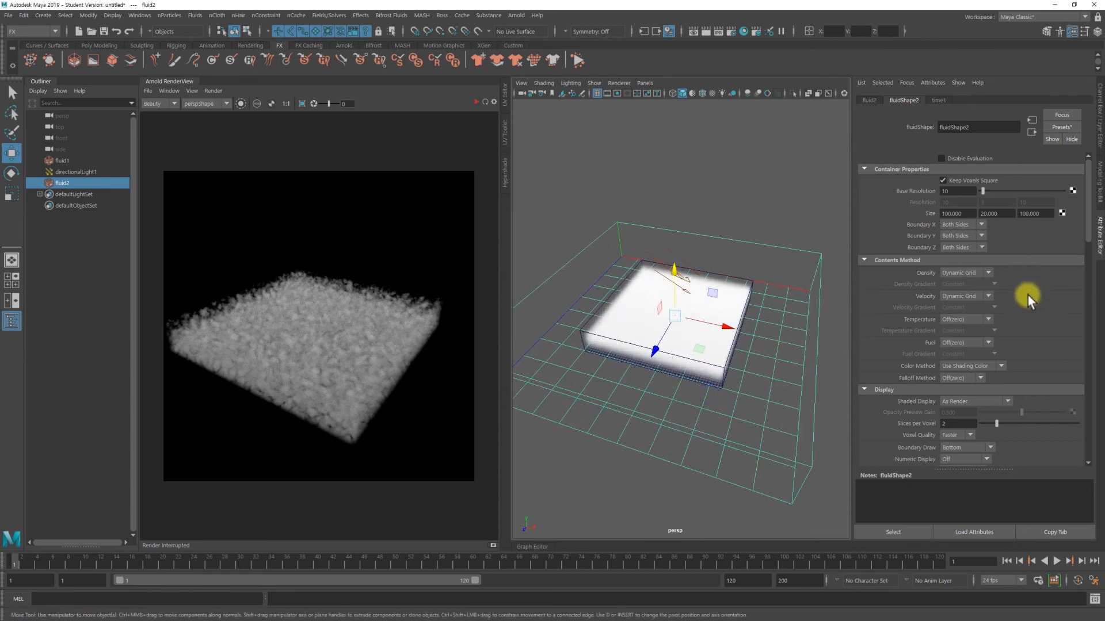
left_click(969, 273)
left_click(957, 284)
left_click(960, 295)
left_click(961, 307)
Set the second fluid container's Color Input to Y Gradient.
scroll(1019, 344, "down", 12)
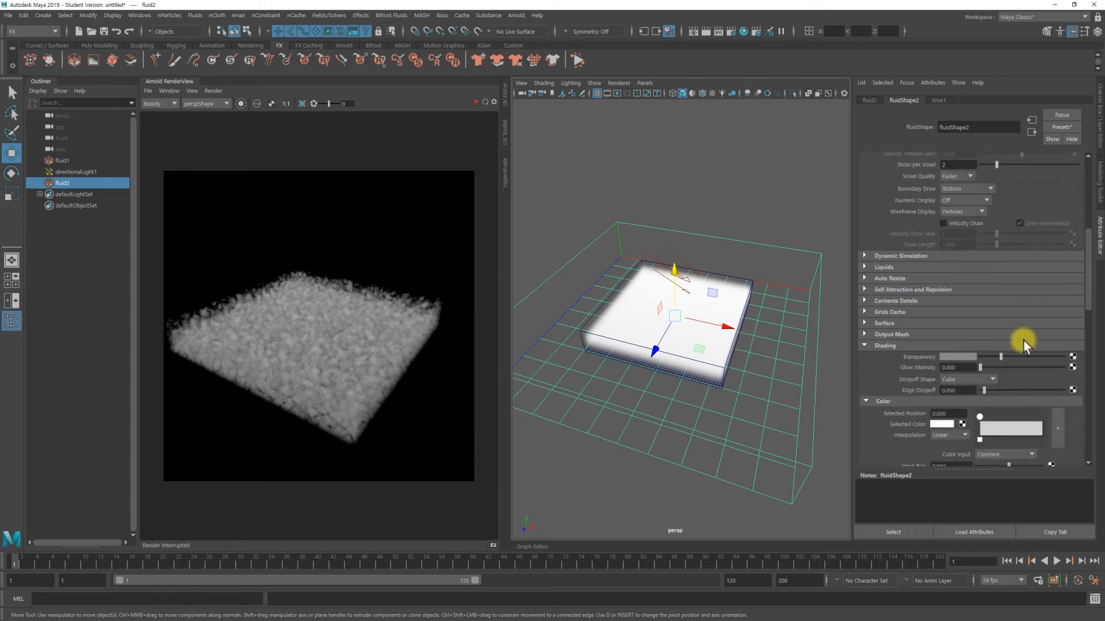
left_click(942, 295)
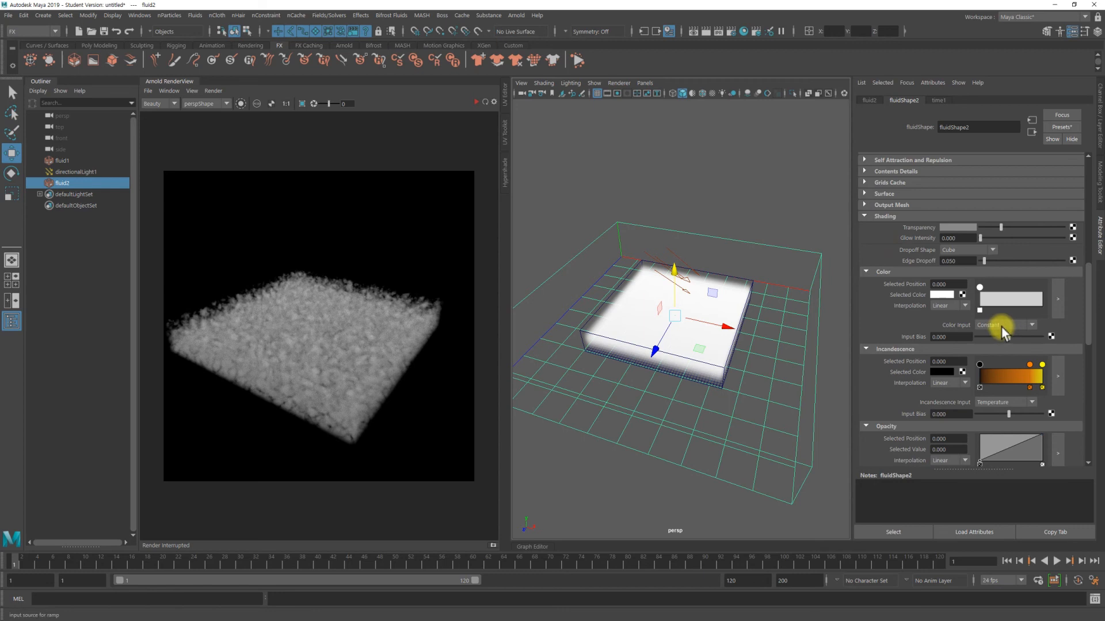
left_click(1001, 326)
left_click(999, 358)
left_click_drag(780, 333, 710, 313, "alt")
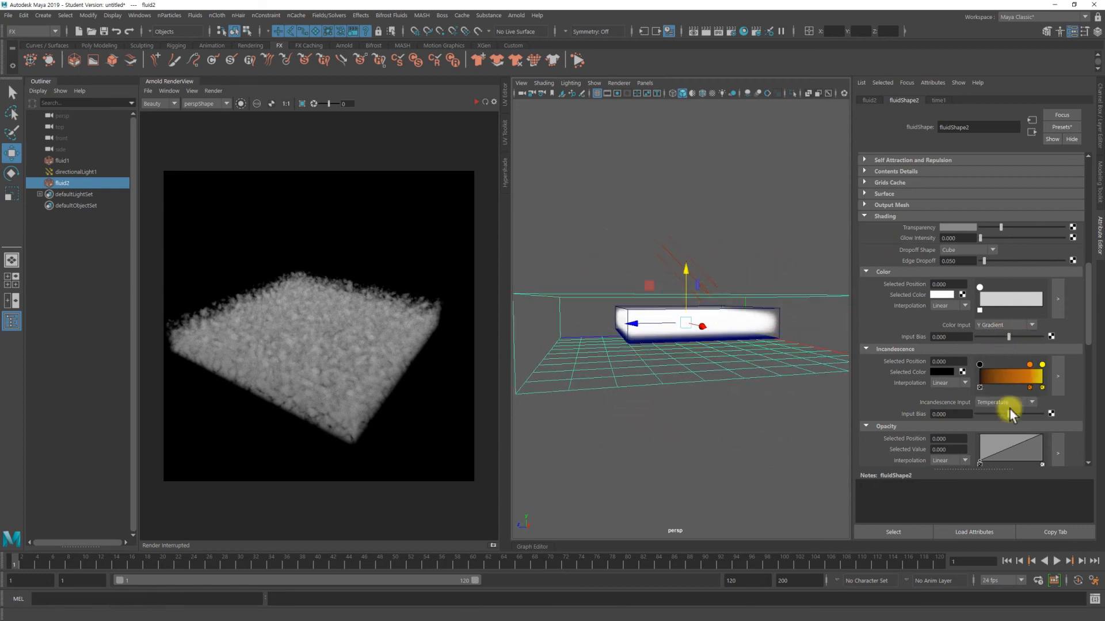
Set the Opacity Input to Y Gradient and shape its ramp into a peak of about 0.3 near the middle, with zero at both ends.
scroll(1011, 412, "down", 3)
left_click(999, 428)
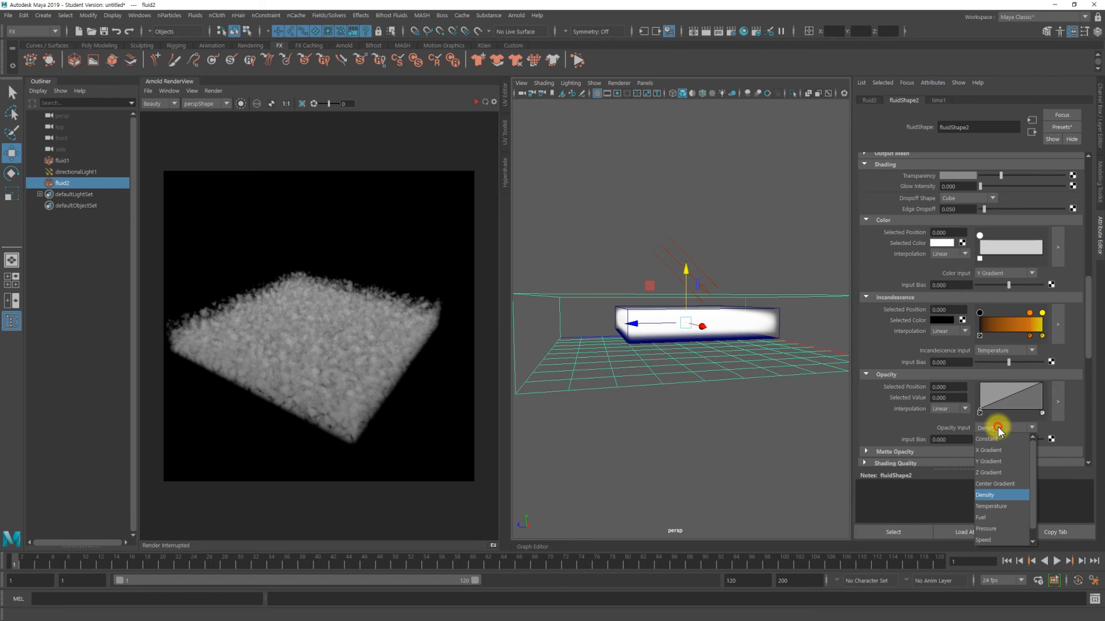
left_click(999, 461)
left_click_drag(1016, 391, 1003, 371)
left_click(1042, 413)
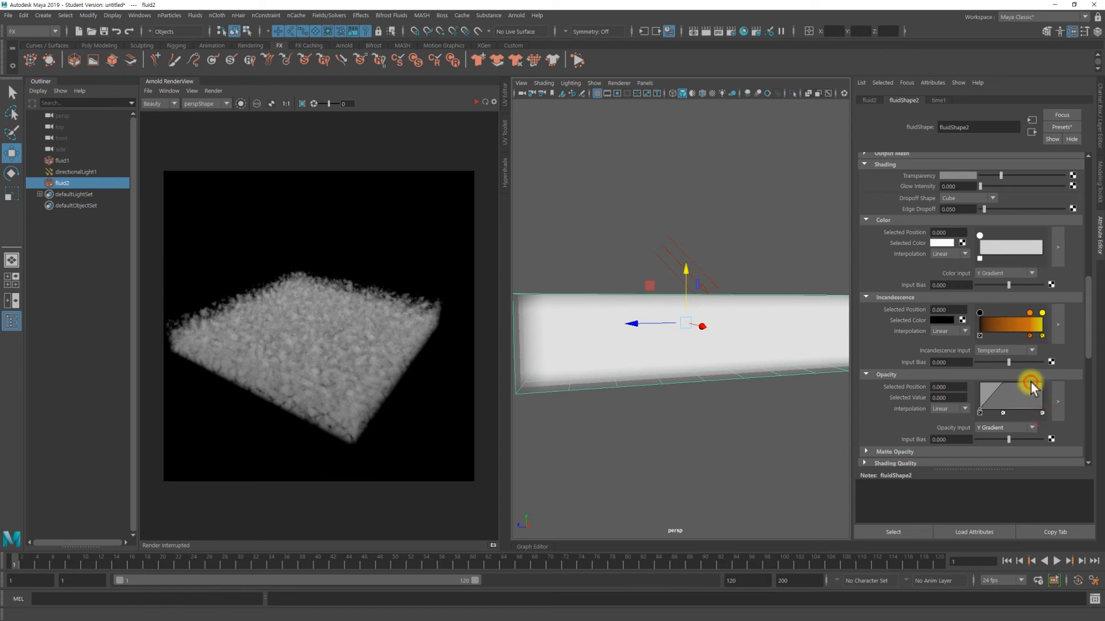
left_click_drag(1002, 385, 1006, 399)
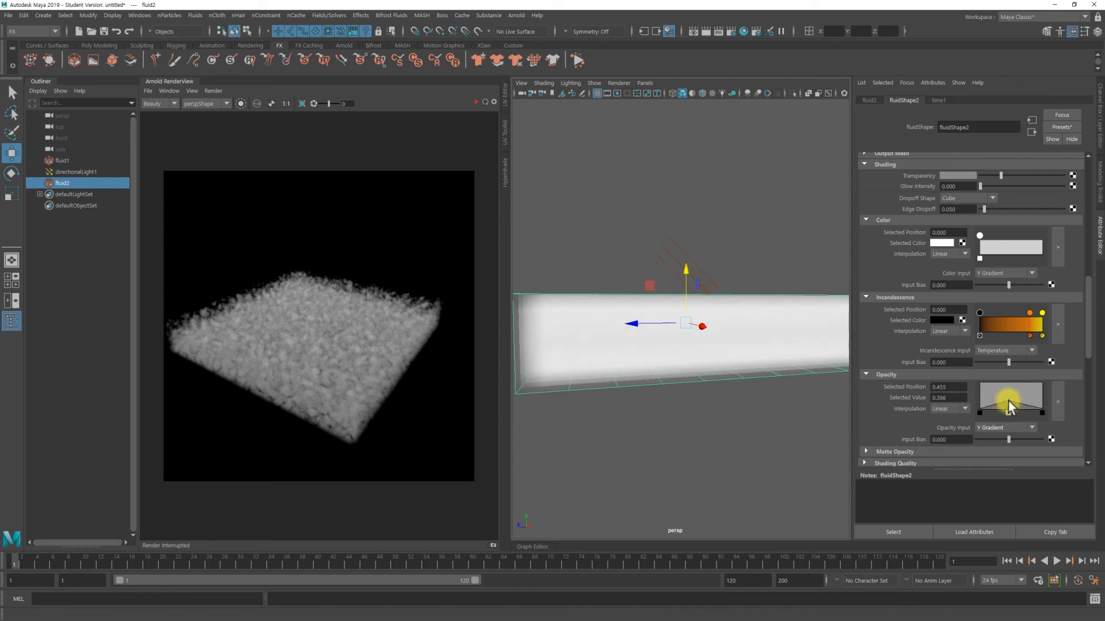
Add a marker at the middle of the second container's Color ramp and make it light blue with a hue of about 197.
left_click_drag(714, 383, 755, 408, "alt")
left_click(942, 242)
left_click(885, 200)
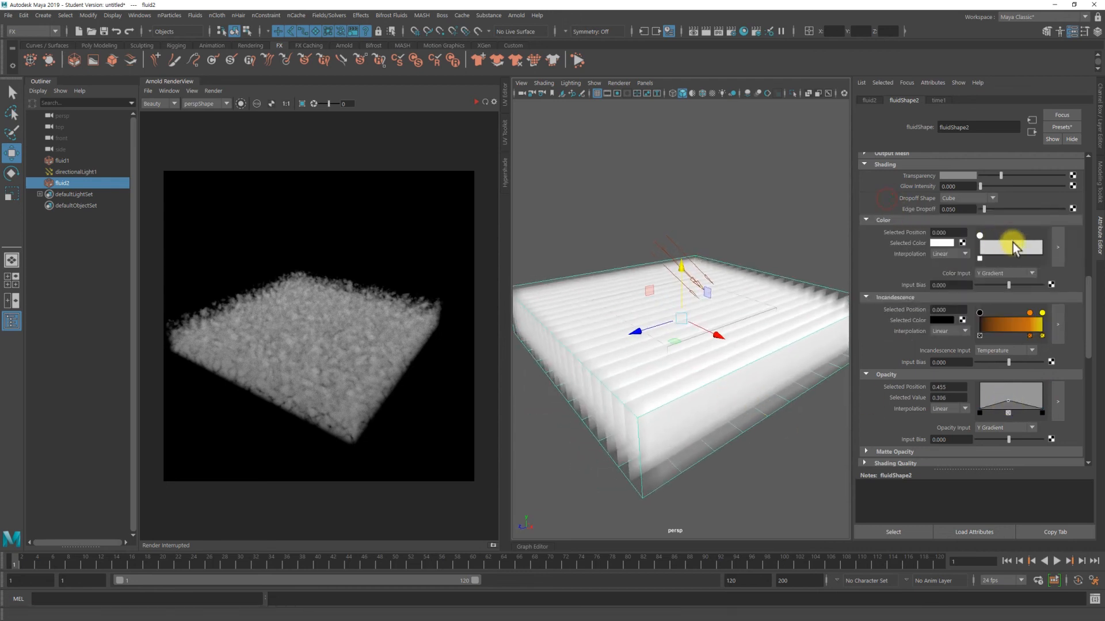
left_click(942, 243)
left_click(951, 278)
left_click_drag(955, 288, 1014, 289)
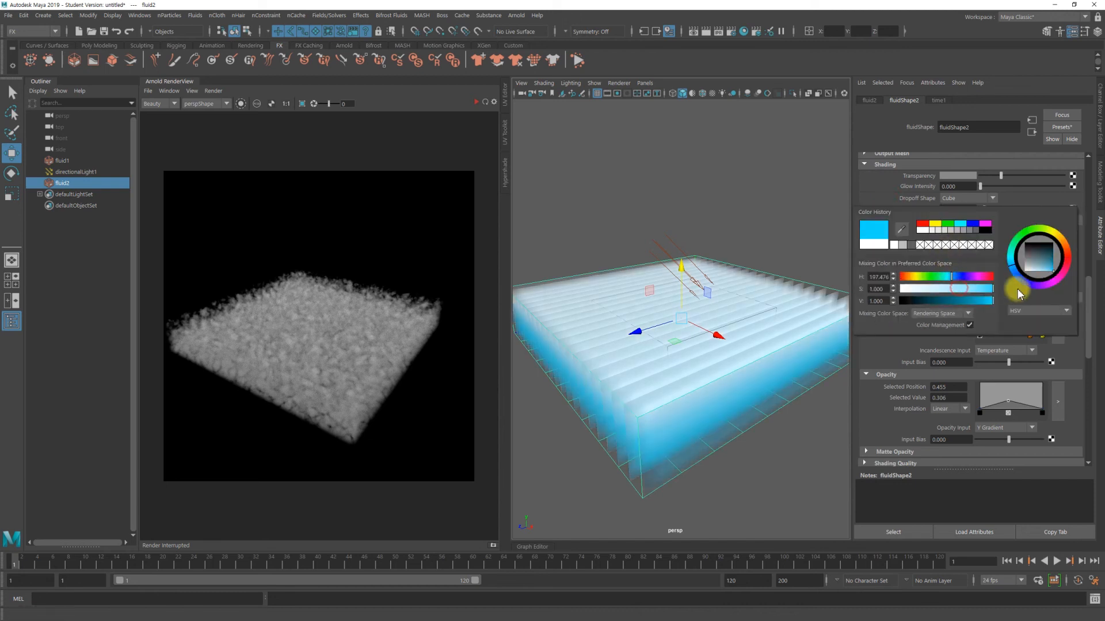
left_click(872, 185)
Set the Color ramp's start marker to pure blue with a hue of 240.
left_click(942, 241)
left_click(976, 225)
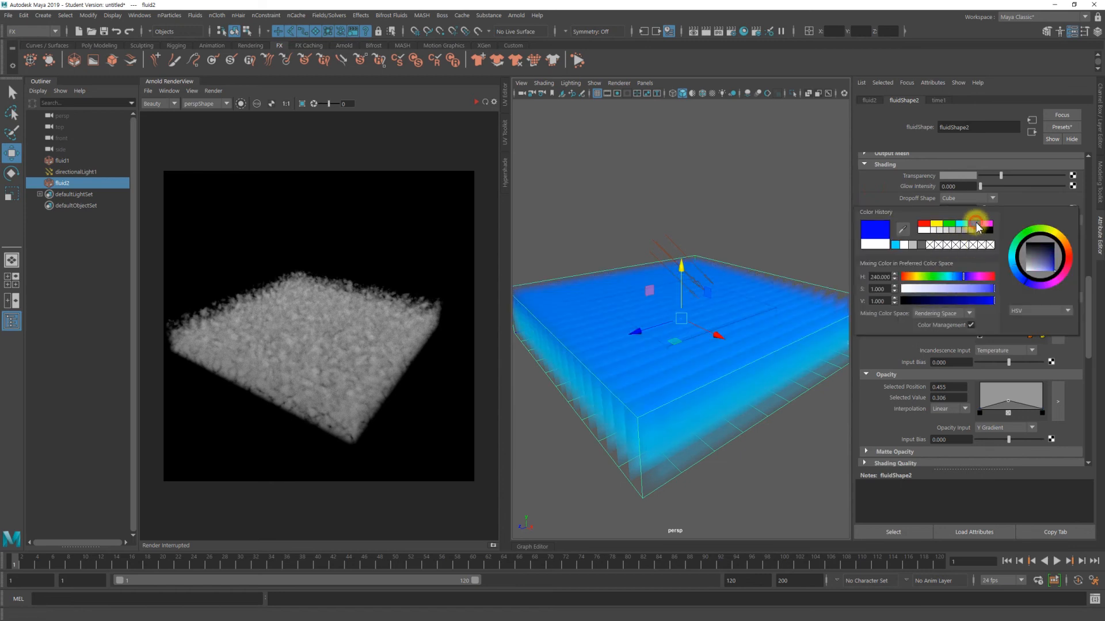
left_click(878, 190)
left_click_drag(841, 259, 729, 329, "alt")
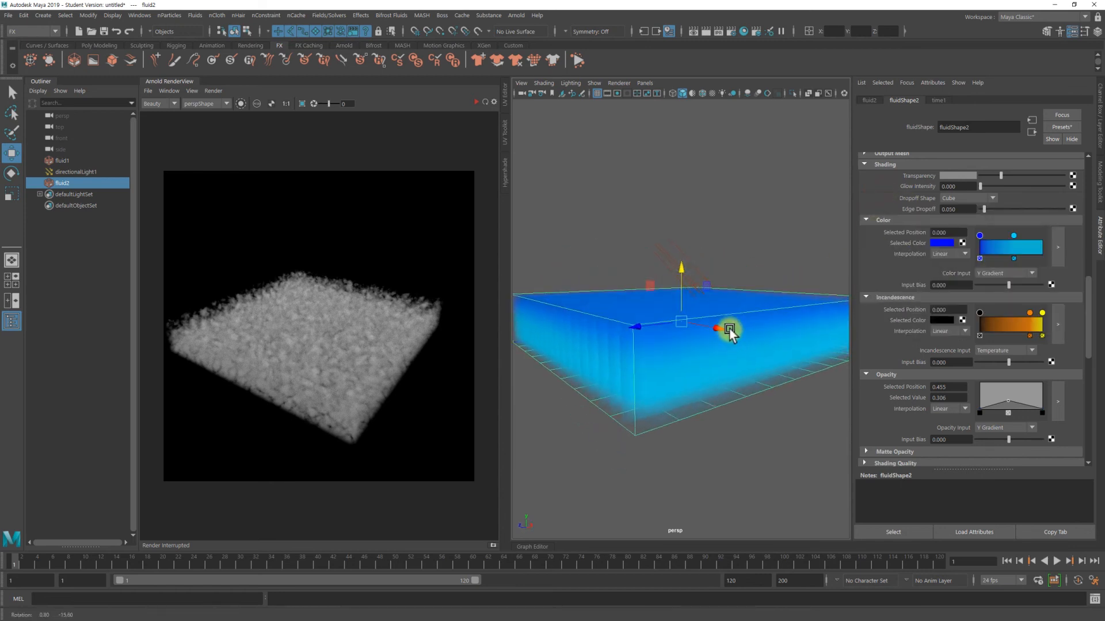
left_click(1008, 562)
mouse_move(740, 421)
left_mouse_down("alt")
mouse_move(747, 444)
mouse_move(759, 427)
left_mouse_up("alt")
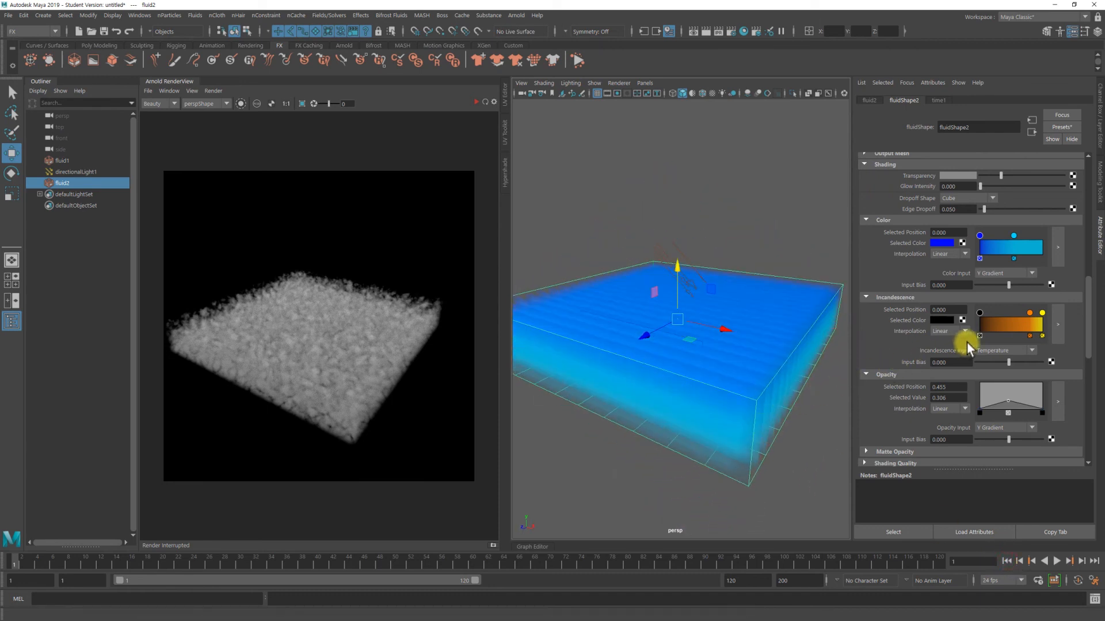
Raise the second container's shading Transparency to nearly white so the inner cloud container shows through.
scroll(964, 334, "up", 8)
right_click_drag(744, 384, 704, 383, "alt")
left_click_drag(703, 383, 734, 382, "alt")
scroll(943, 339, "down", 8)
scroll(951, 336, "down", 2)
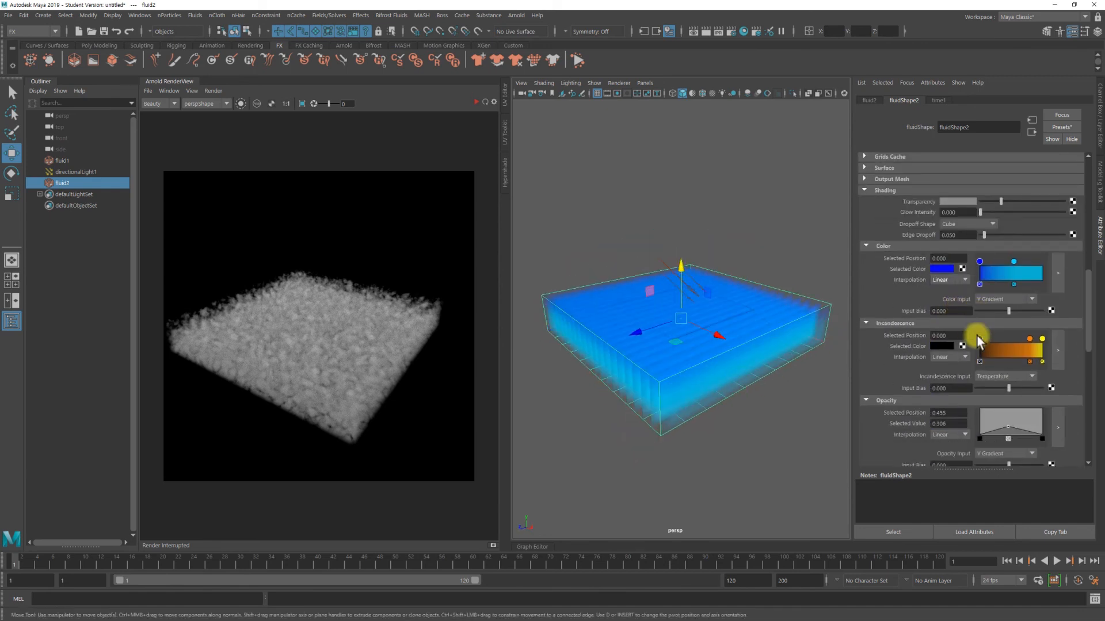
left_click_drag(1001, 201, 1052, 213)
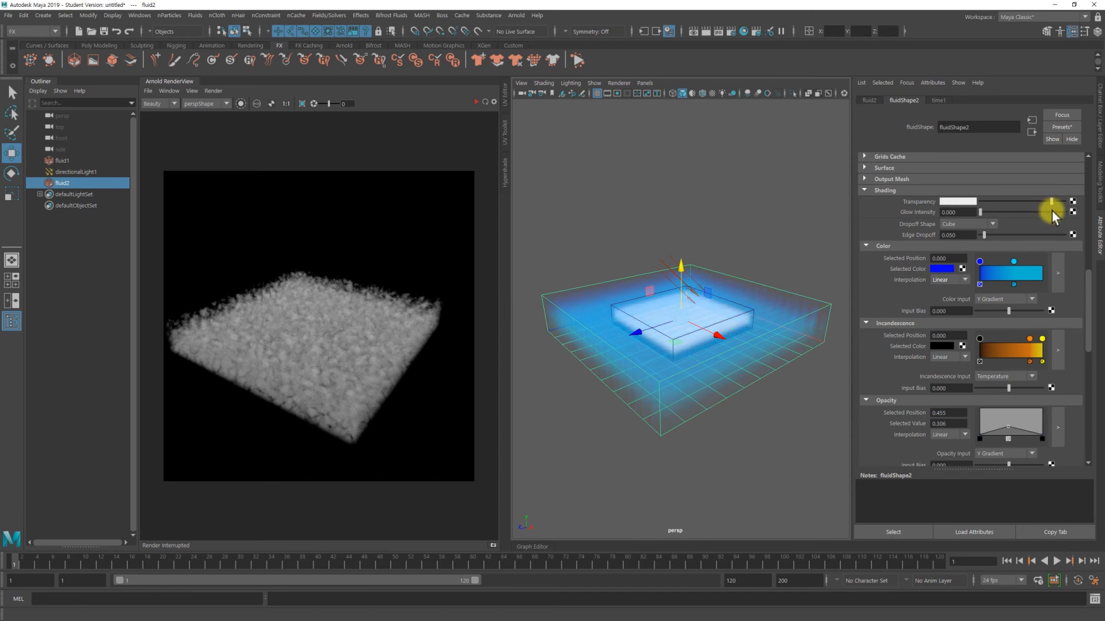
left_click_drag(755, 333, 772, 350, "alt")
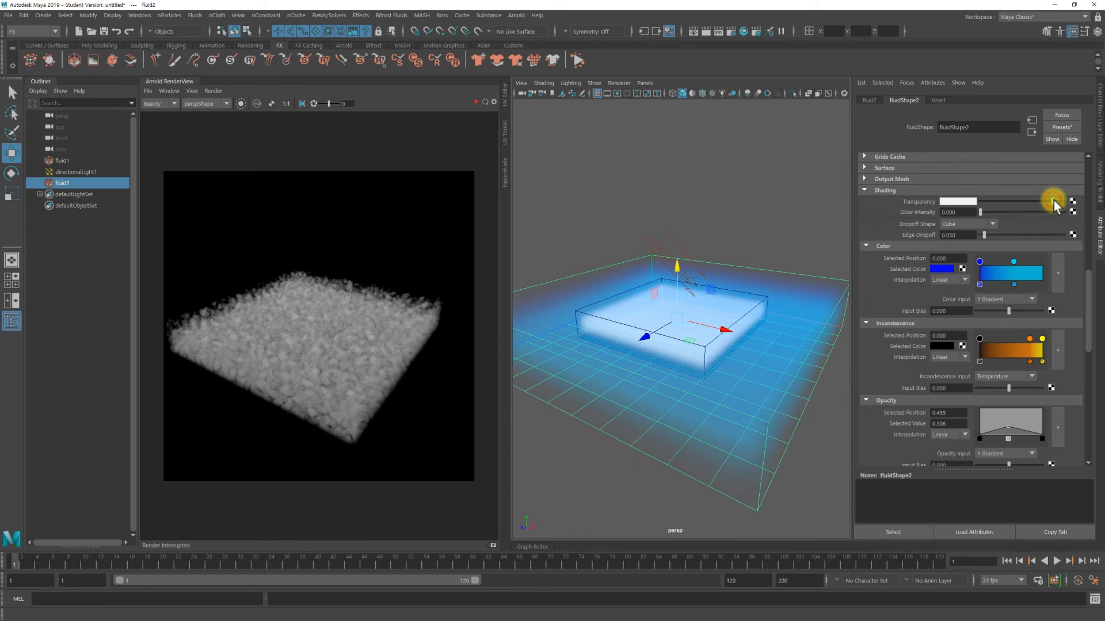
Set the interpolation of the Opacity ramp's middle and start markers to Smooth.
left_click_drag(678, 334, 654, 313, "alt")
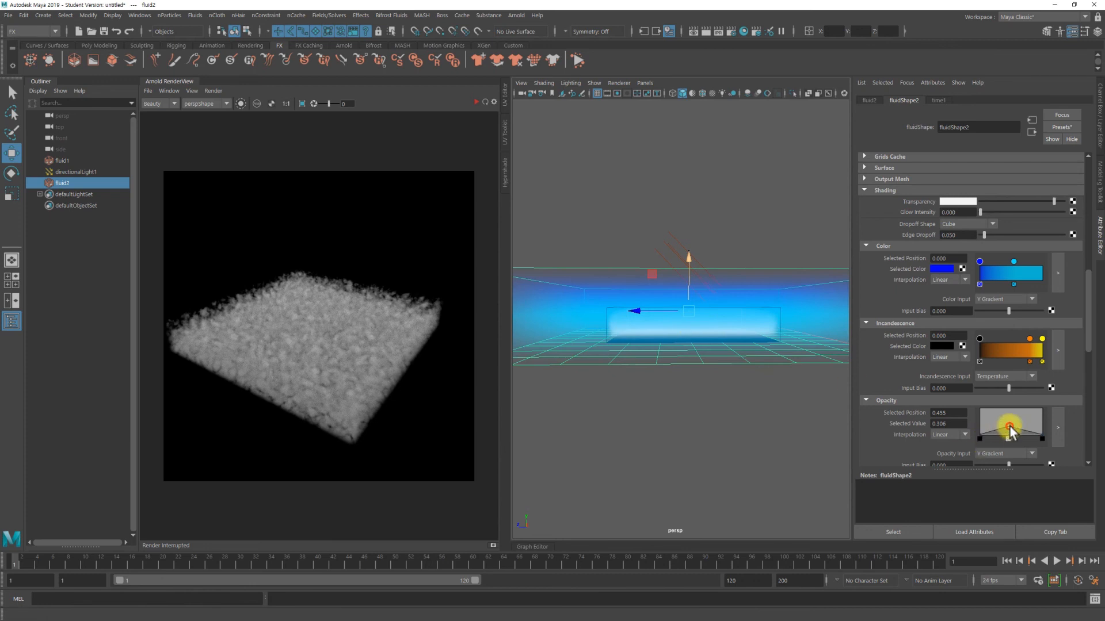
left_click_drag(1010, 427, 1010, 428)
left_click(949, 435)
left_click(942, 466)
left_click(979, 438)
left_click(949, 434)
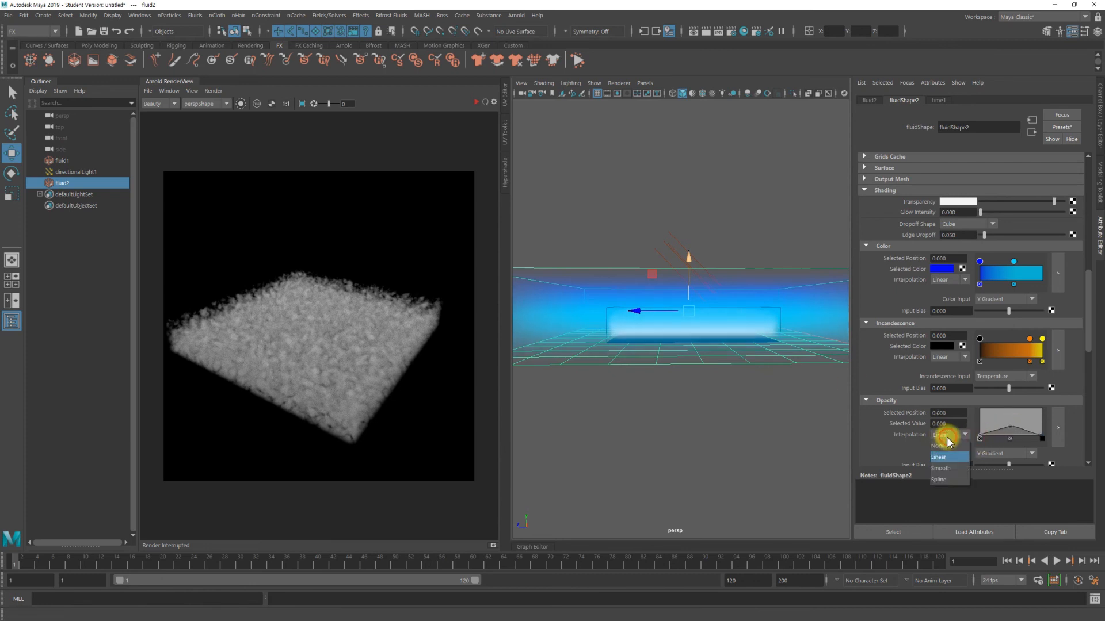
left_click(942, 469)
Lower the Opacity ramp's peak slightly and move its end markers inward, the last one to about 0.9.
left_click_drag(1010, 426, 1009, 429)
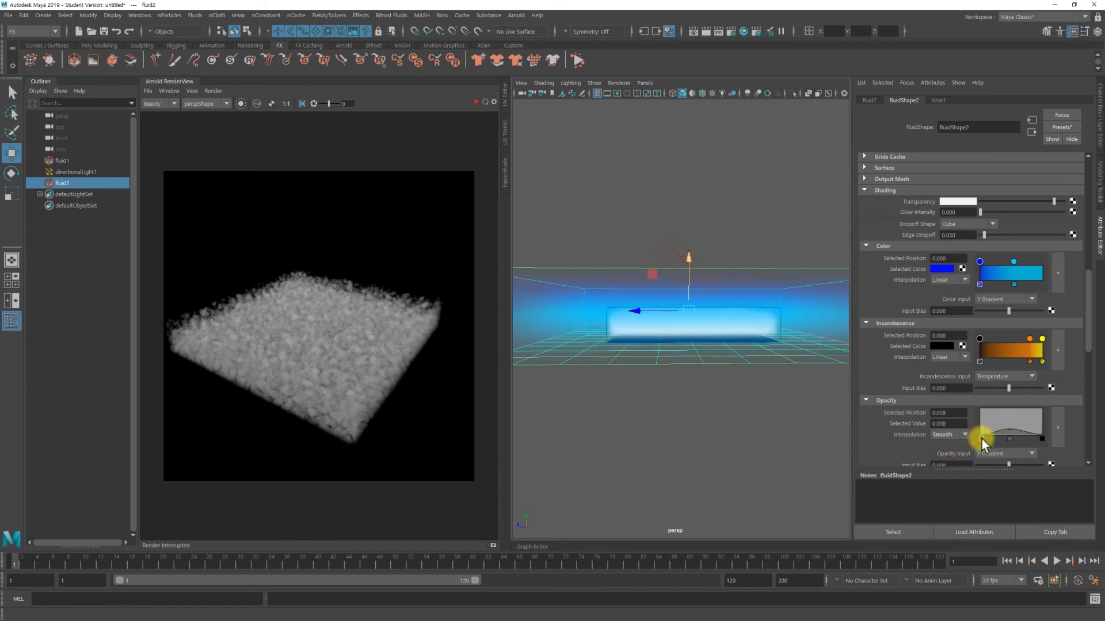
left_click_drag(1041, 435, 1036, 443)
mouse_move(657, 380)
left_mouse_down("alt")
mouse_move(703, 375)
mouse_move(715, 357)
mouse_move(701, 406)
mouse_move(705, 390)
left_mouse_up("alt")
Set the second container's Boundary Draw to Bounding box.
scroll(991, 311, "up", 8)
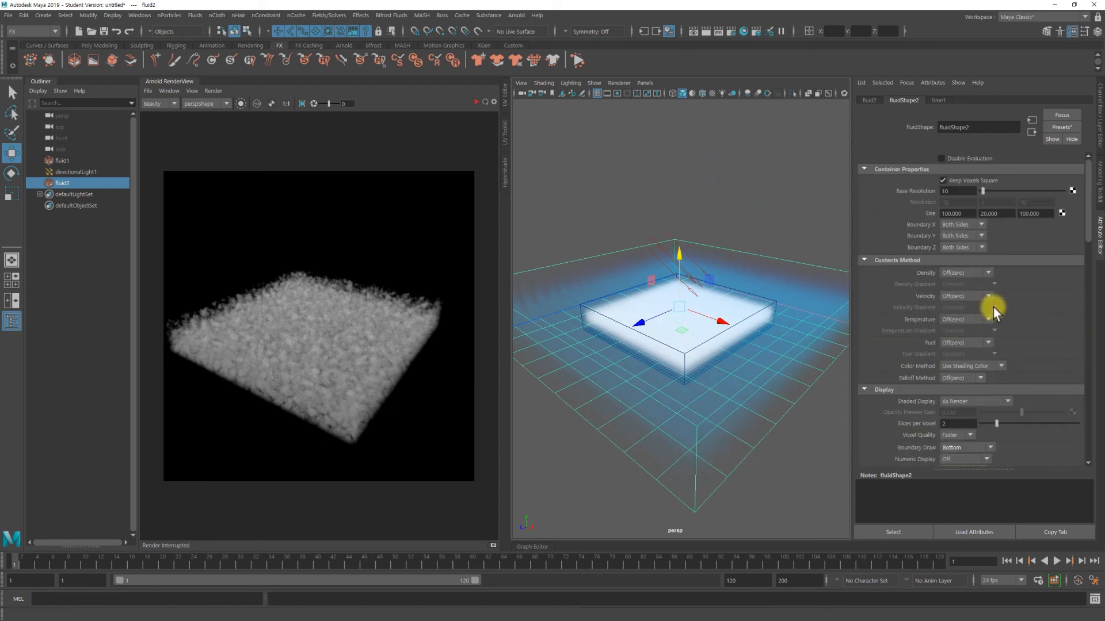
left_click(953, 370)
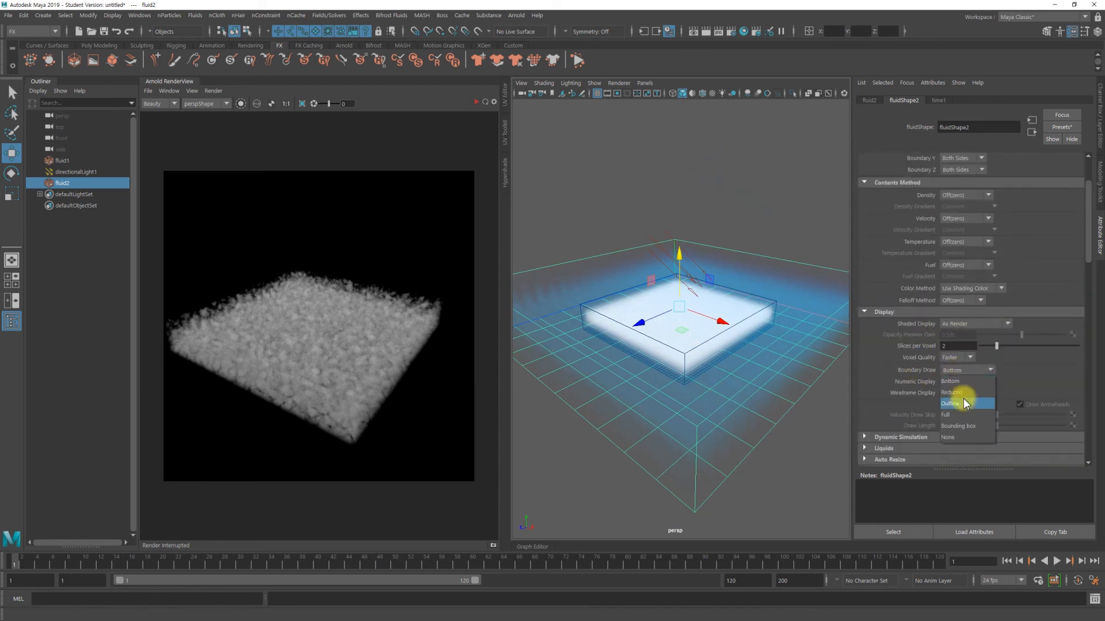
left_click(958, 425)
mouse_move(759, 380)
left_mouse_down("alt")
mouse_move(743, 371)
mouse_move(748, 344)
left_mouse_up("alt")
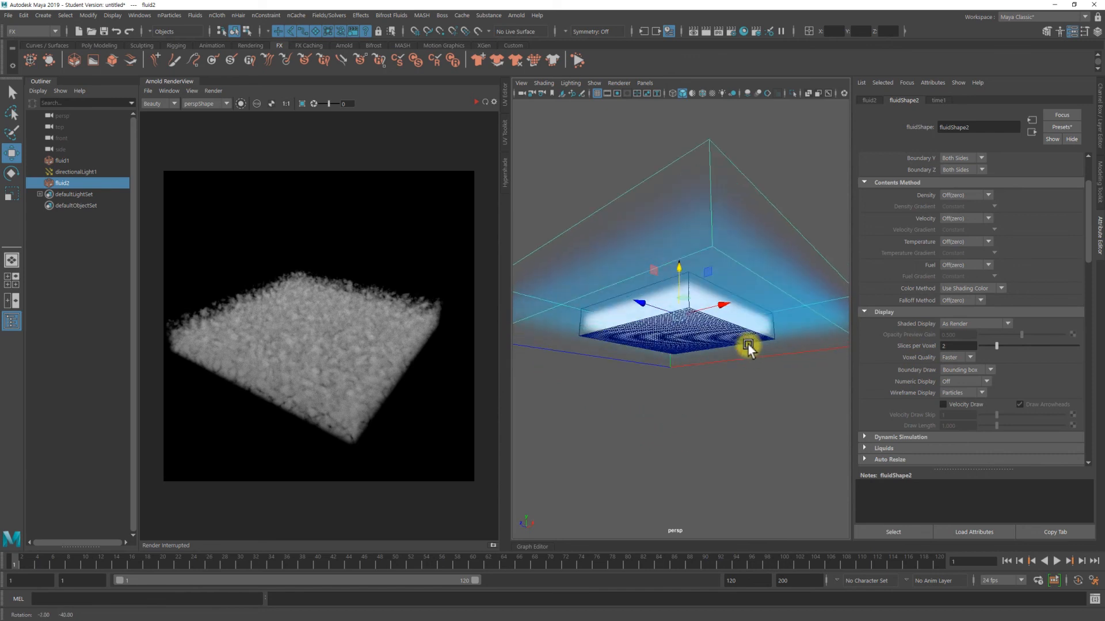
Select the first fluid container, set its Boundary Draw to Bounding box too, and clear the selection.
left_click(751, 399)
left_click(732, 335)
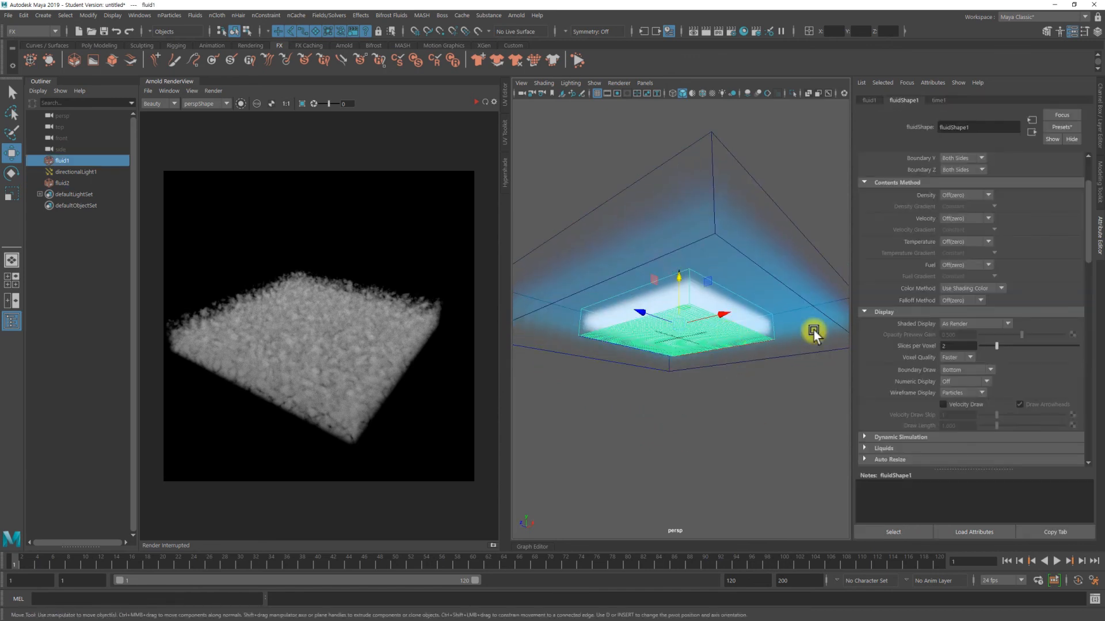
left_click(971, 372)
left_click(964, 425)
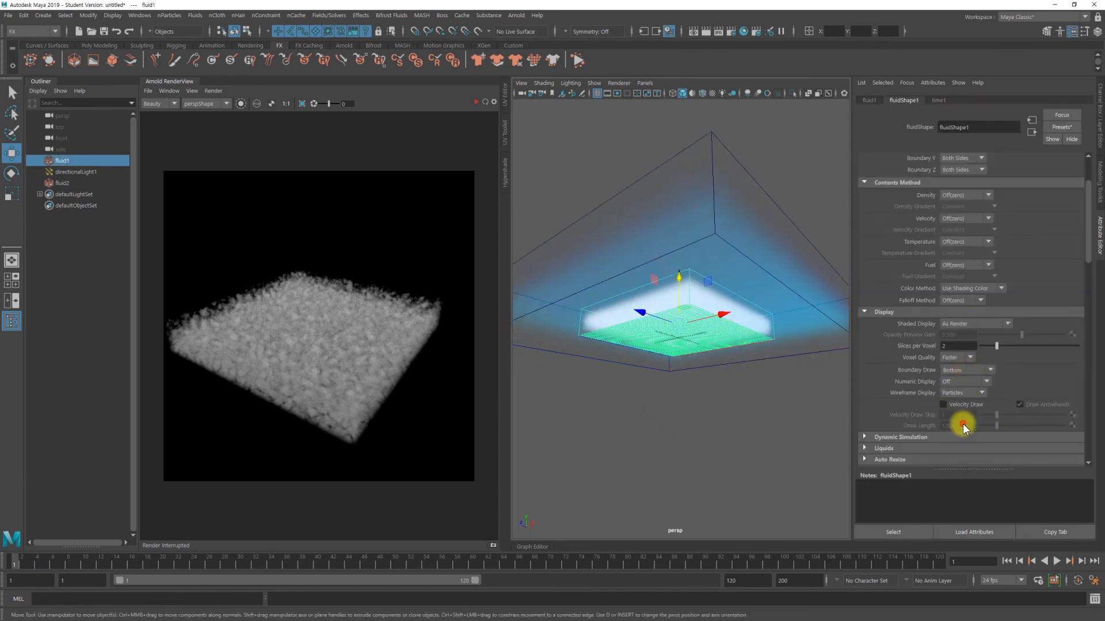
left_click(728, 411)
mouse_move(724, 392)
left_mouse_down("alt")
mouse_move(714, 391)
mouse_move(713, 405)
mouse_move(722, 402)
left_mouse_up("alt")
Update the Arnold render to check both fluid containers together.
scroll(717, 391, "up", 3)
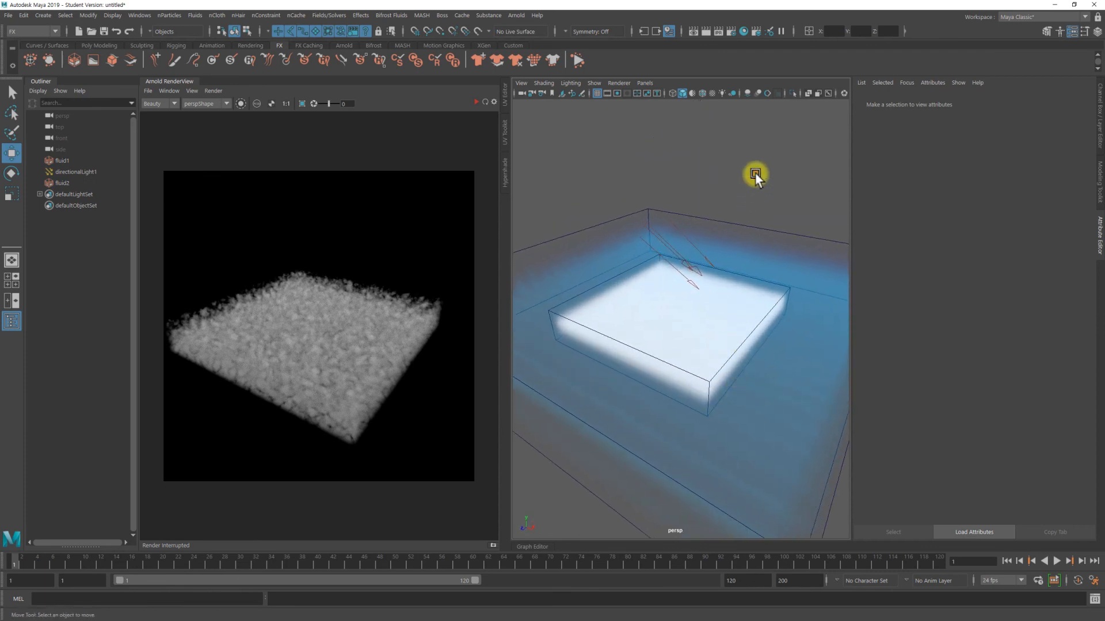
left_click_drag(755, 174, 756, 181, "alt")
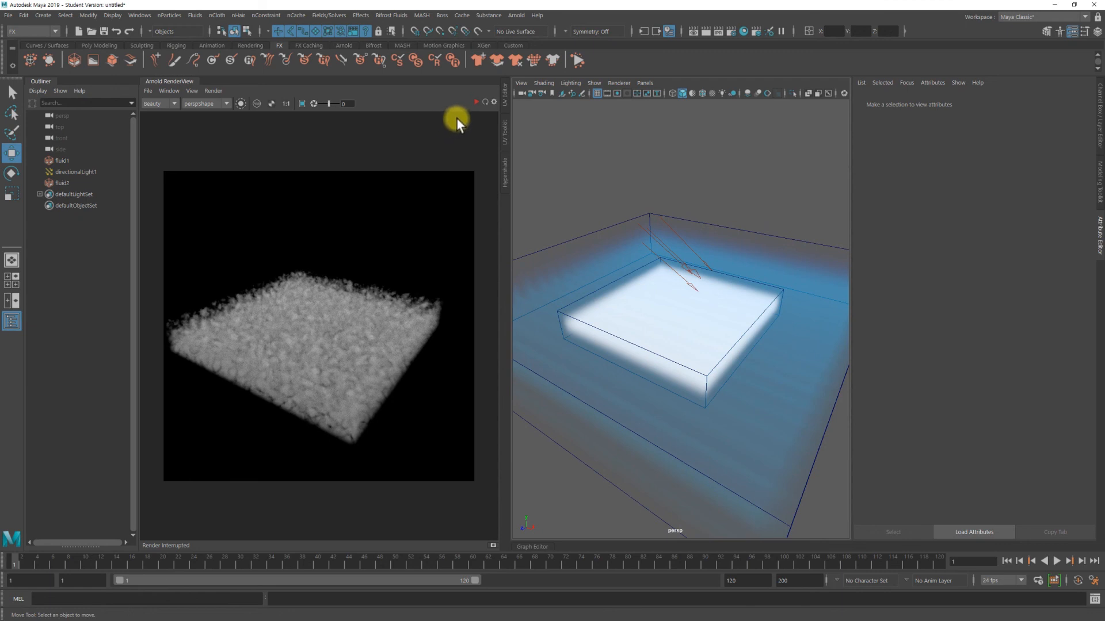
left_click(486, 103)
left_click(721, 154)
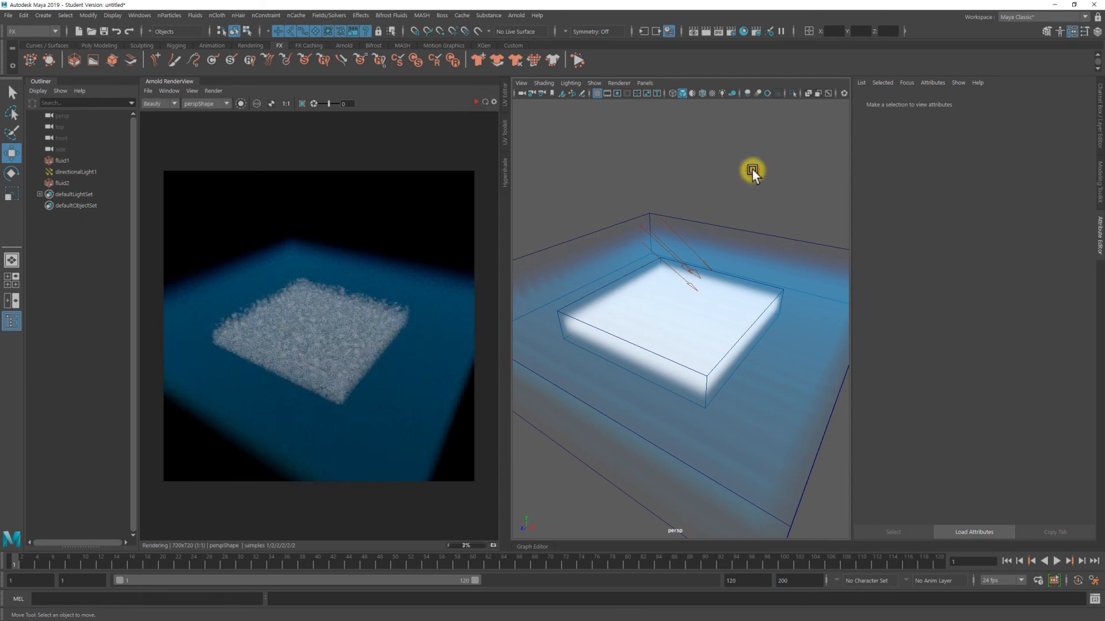
Render a low close-up view across the cloud surface with the blue atmosphere behind it.
scroll(717, 358, "up", 5)
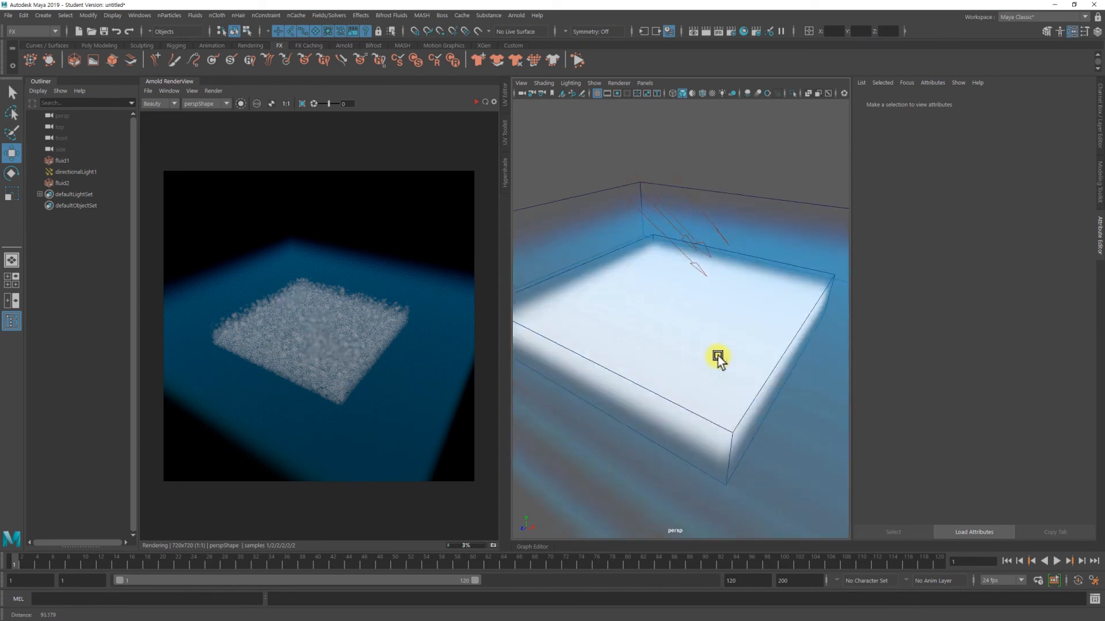
right_click_drag(700, 359, 773, 370, "alt")
left_click_drag(737, 371, 748, 365, "alt")
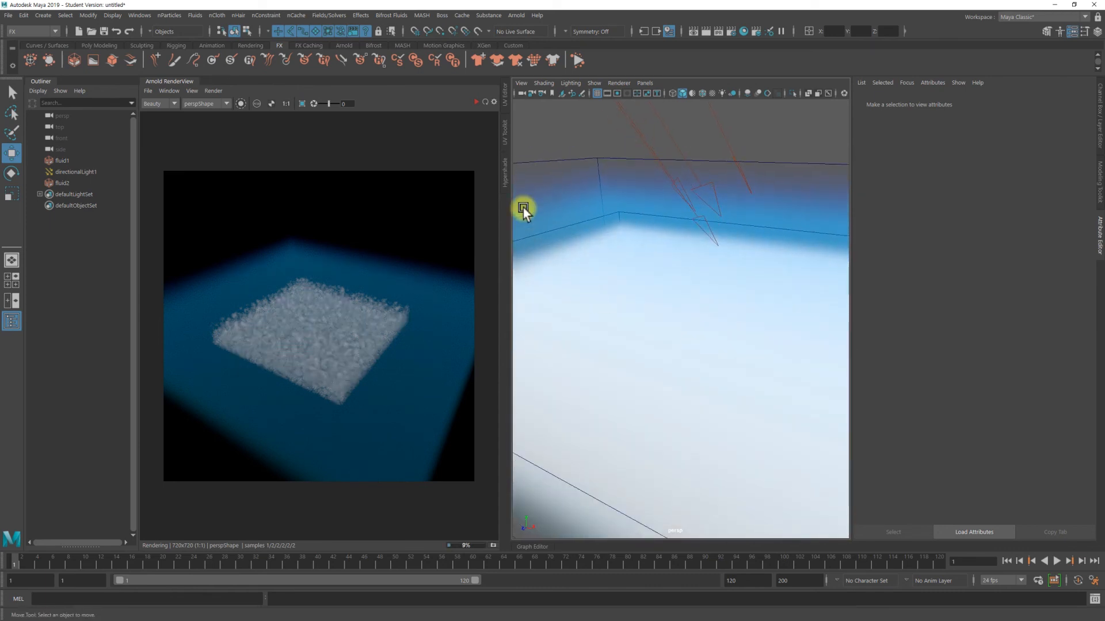
left_click(485, 103)
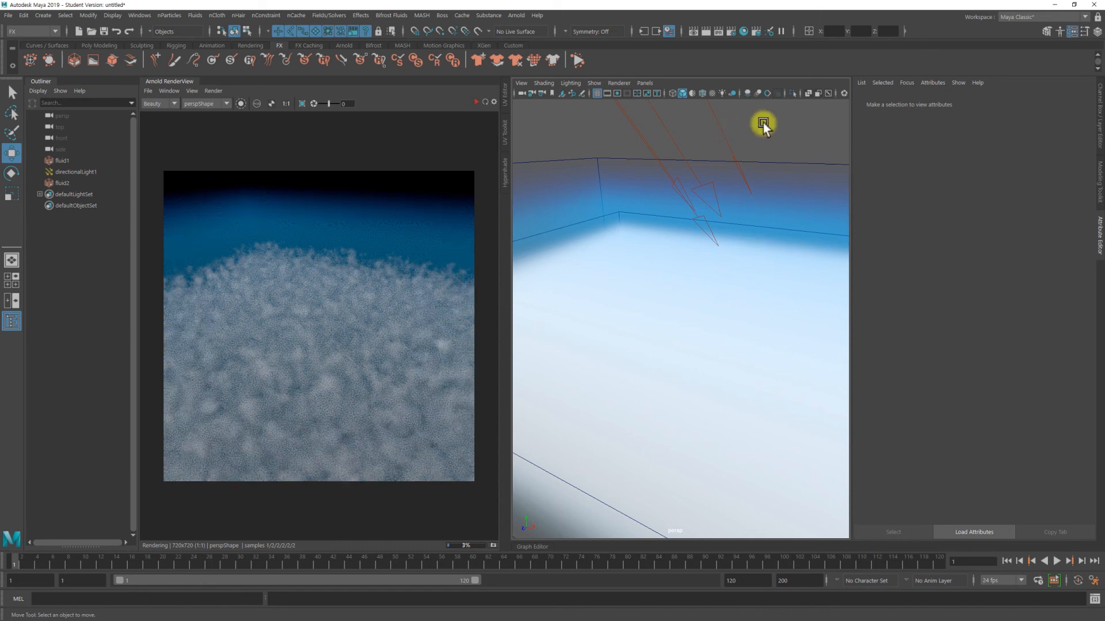
Raise the blue container's Transparency slightly further and render the close-up again.
left_click(799, 179)
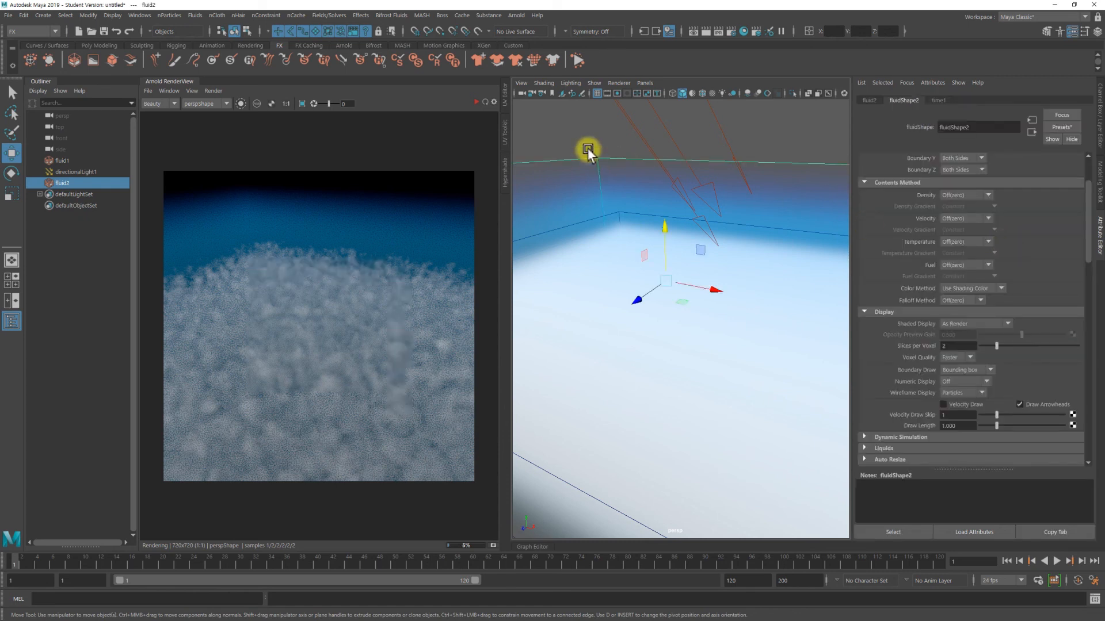
key("Escape")
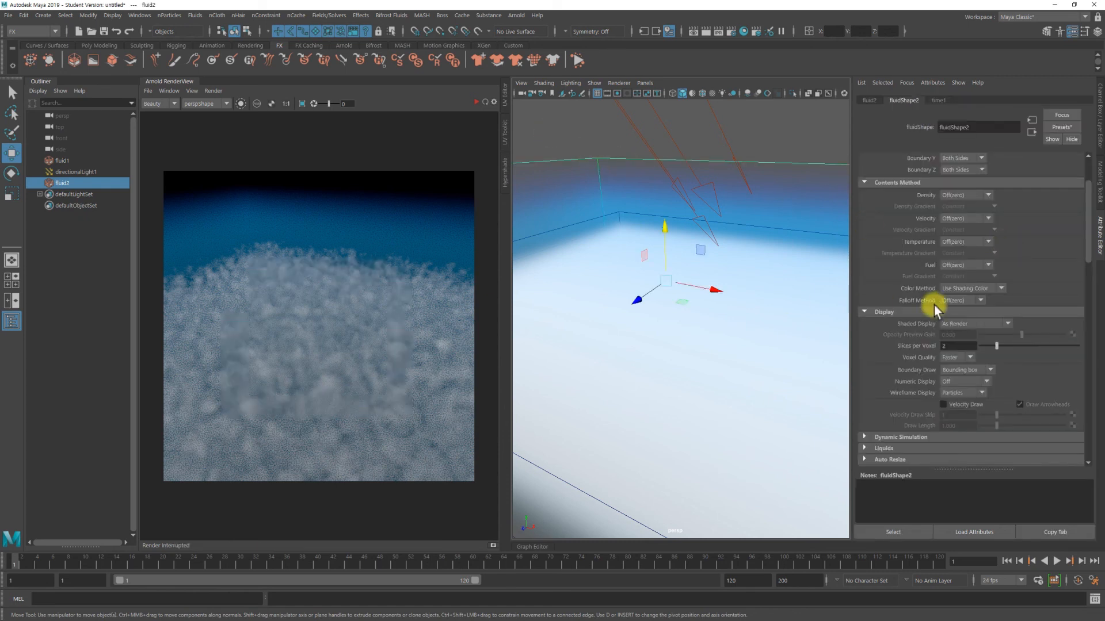
scroll(985, 303, "down", 10)
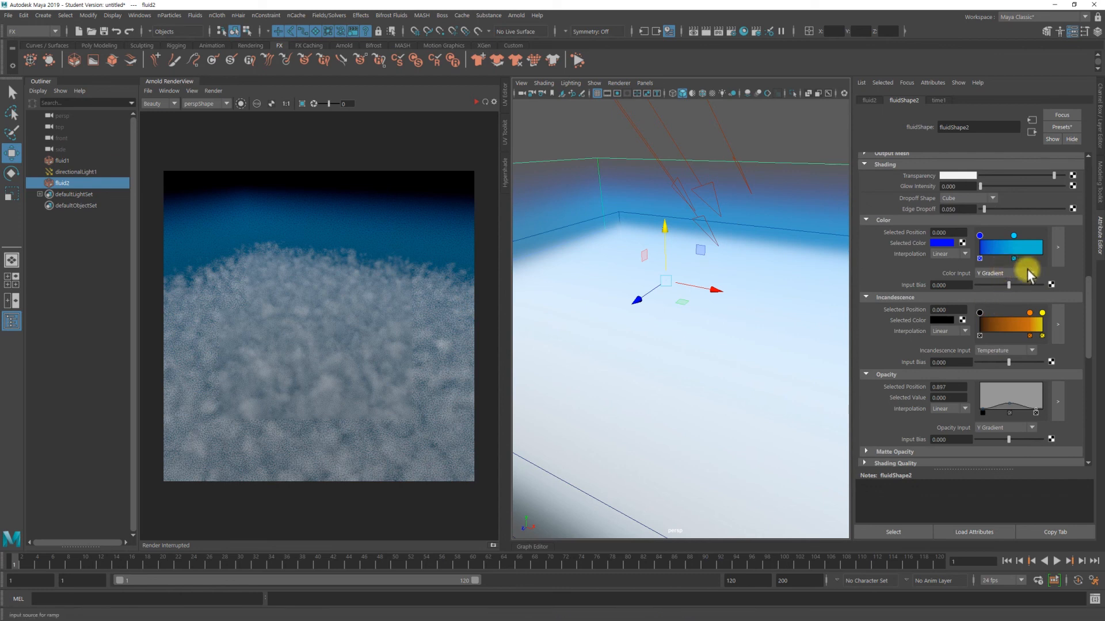
scroll(1018, 302, "down", 2)
scroll(1015, 334, "up", 3)
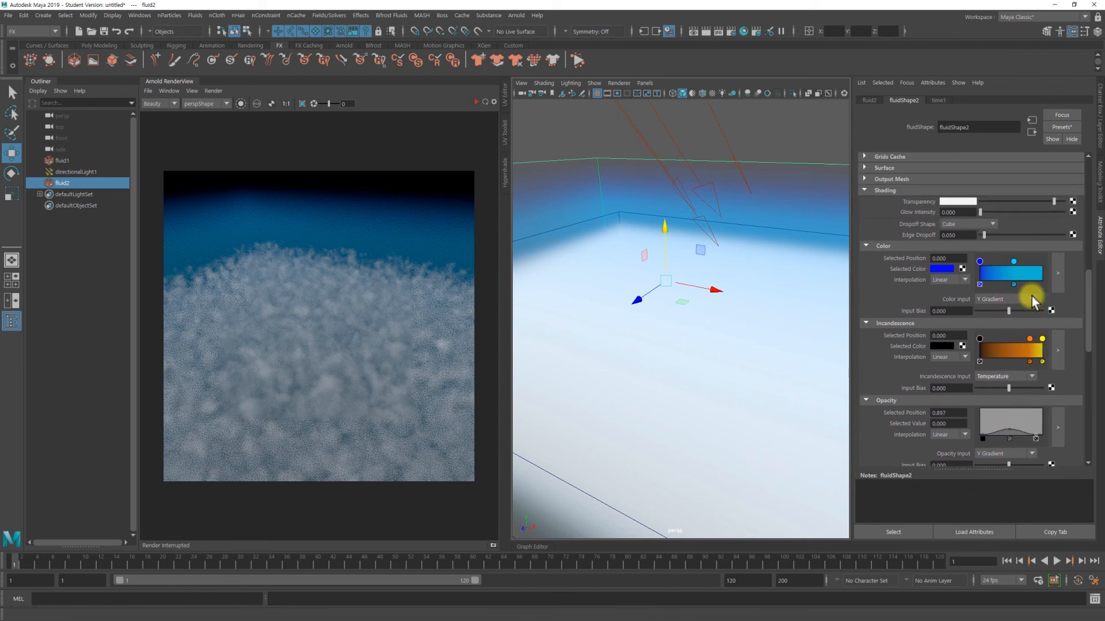
scroll(1031, 295, "up", 1)
scroll(1031, 296, "down", 1)
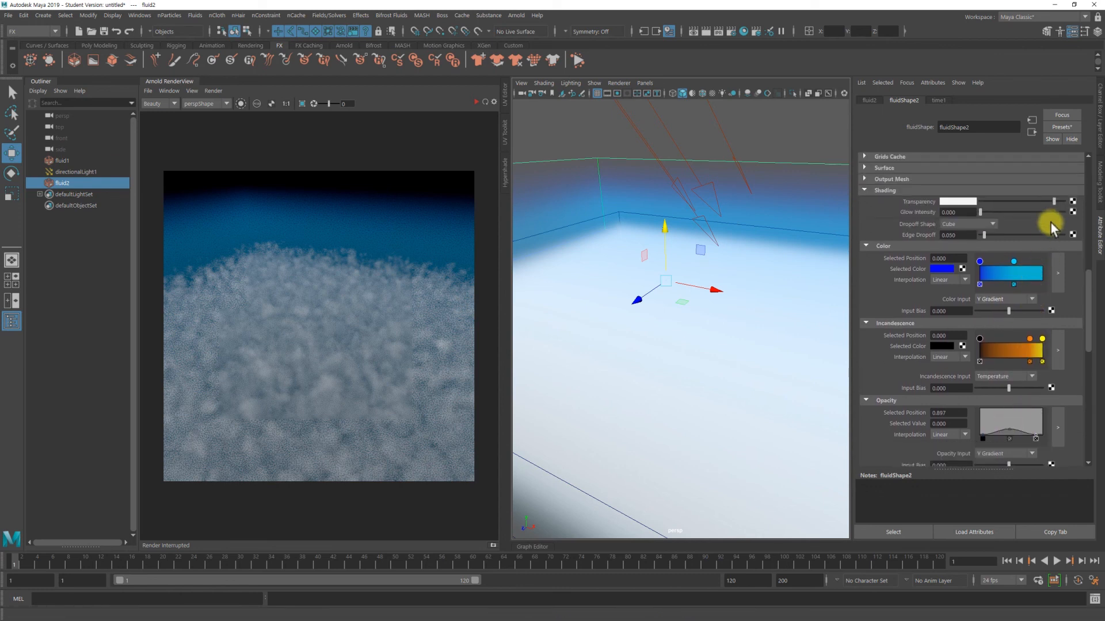
left_click_drag(1055, 202, 1059, 202)
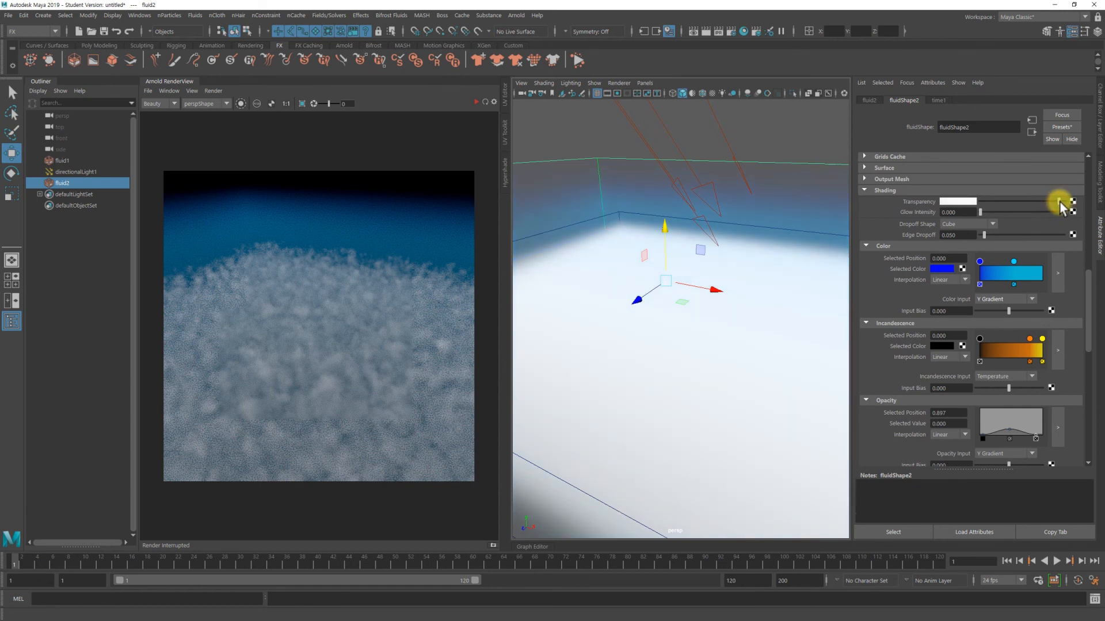
left_click(486, 102)
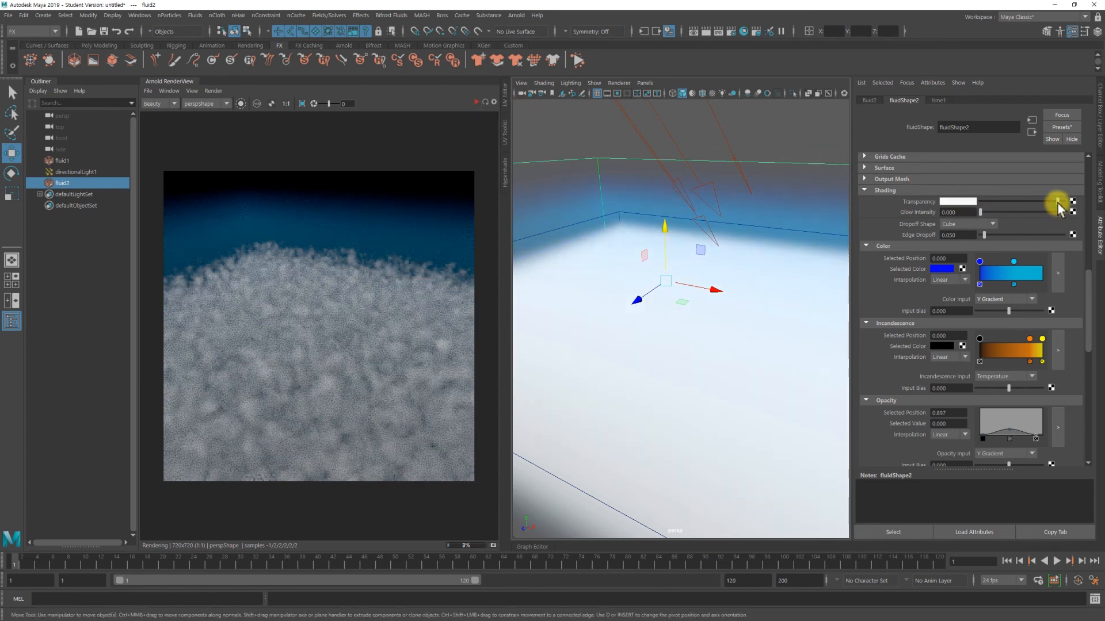
Set the directional light's Arnold Exposure to 2 and refresh the render.
left_click(703, 216)
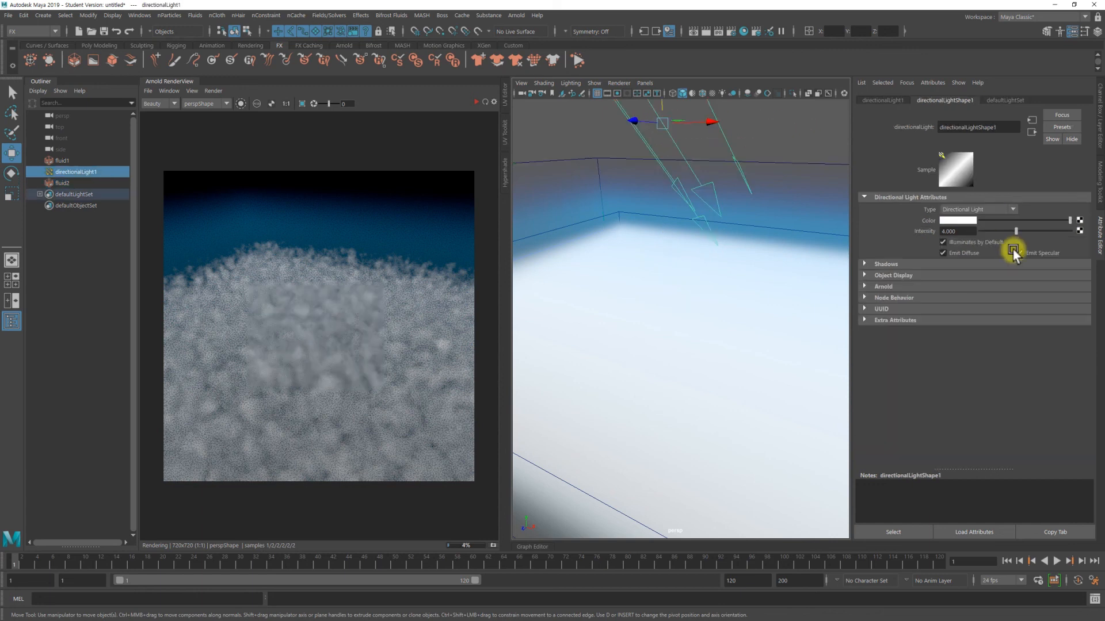
left_click(887, 287)
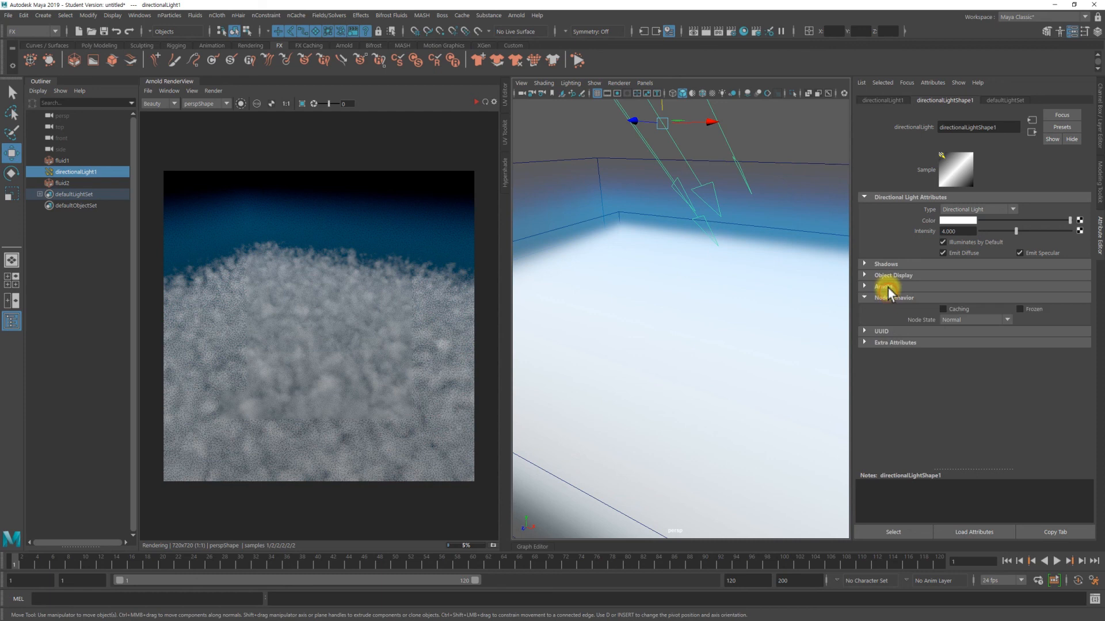
left_click(963, 322)
type("2")
key("Return")
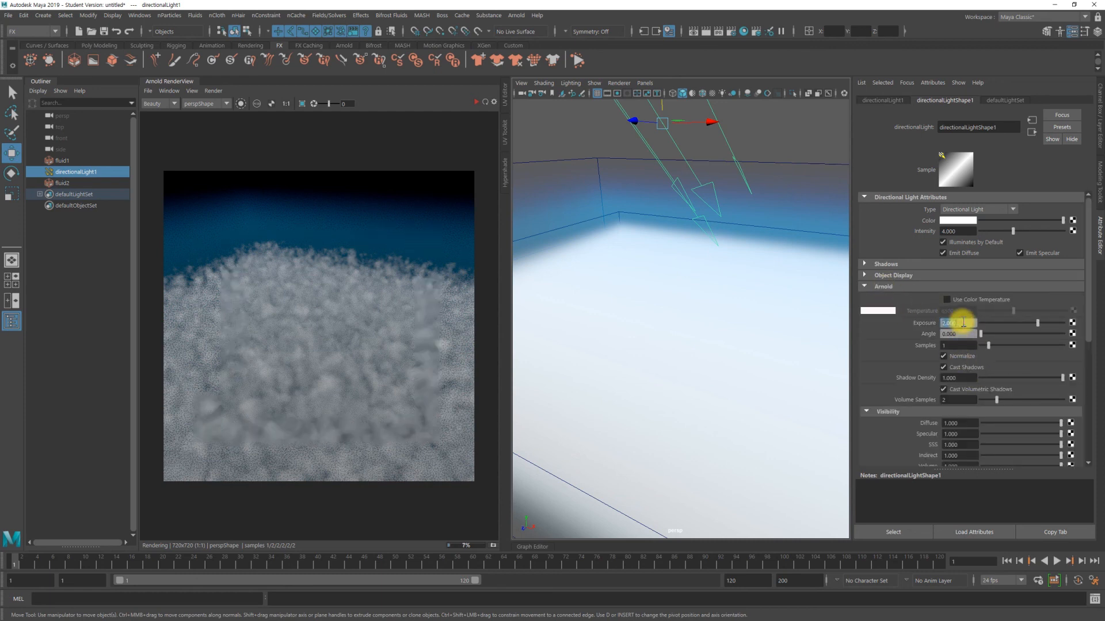
left_click(486, 101)
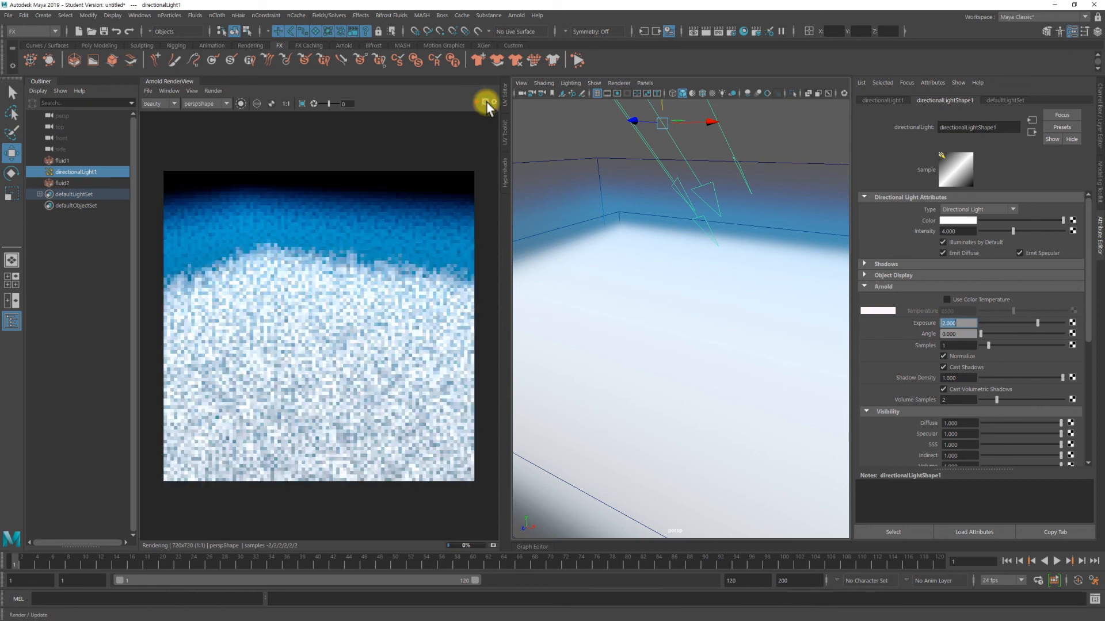
Try an Arnold Exposure of 1 on the directional light and update the render.
left_click(962, 323)
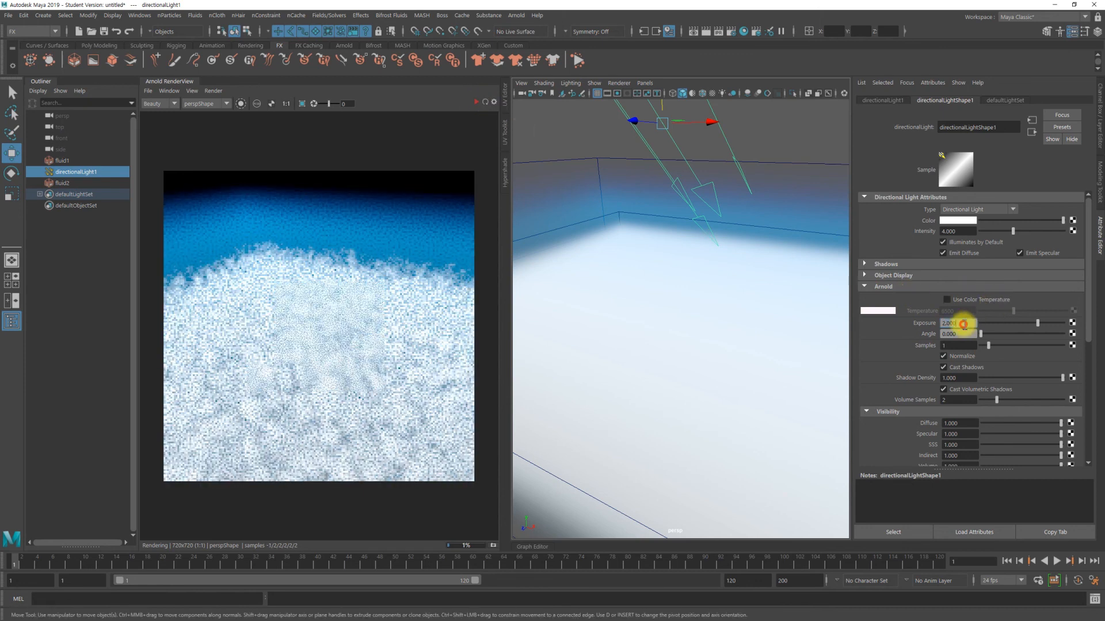
type("1")
key("Return")
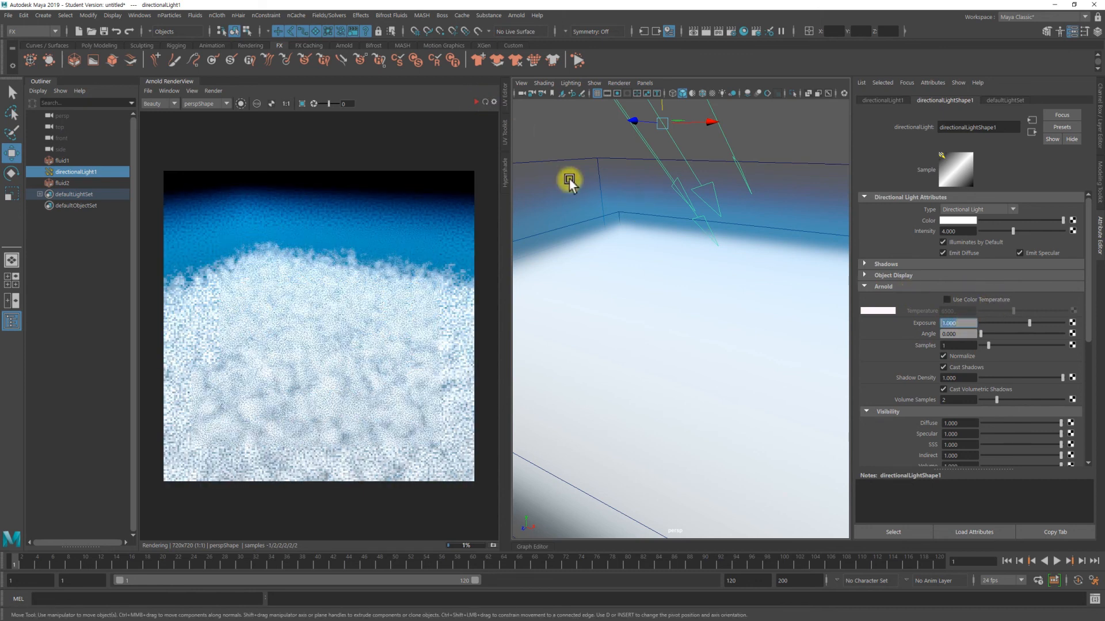
left_click(486, 101)
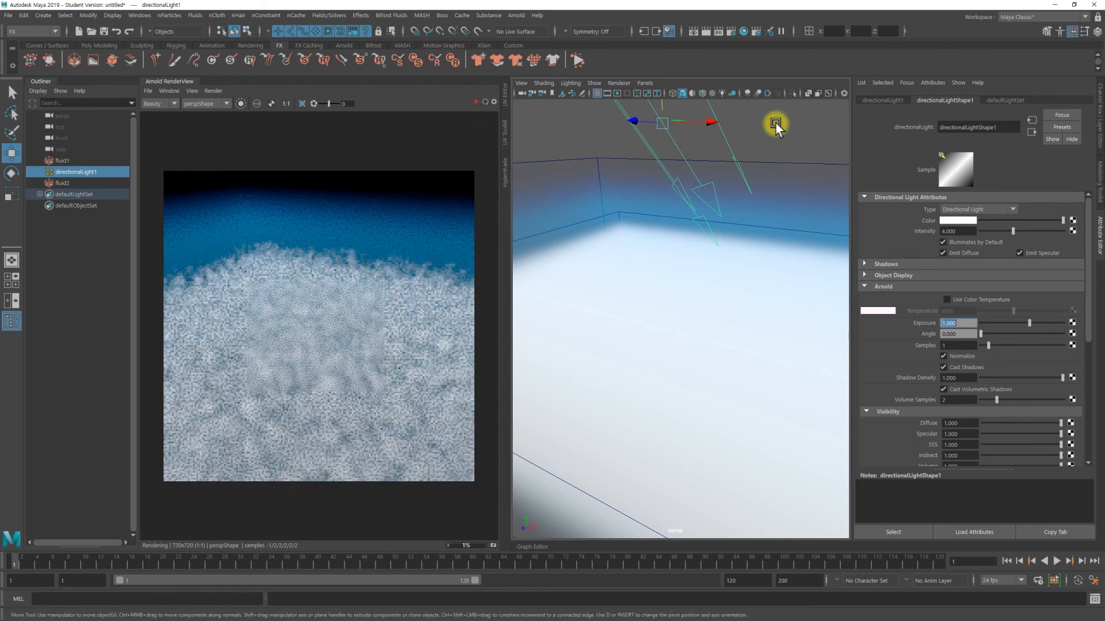
Set the directional light's Exposure to 1.5 and render the close-up with it.
left_click(966, 326)
type("1.5")
key("Return")
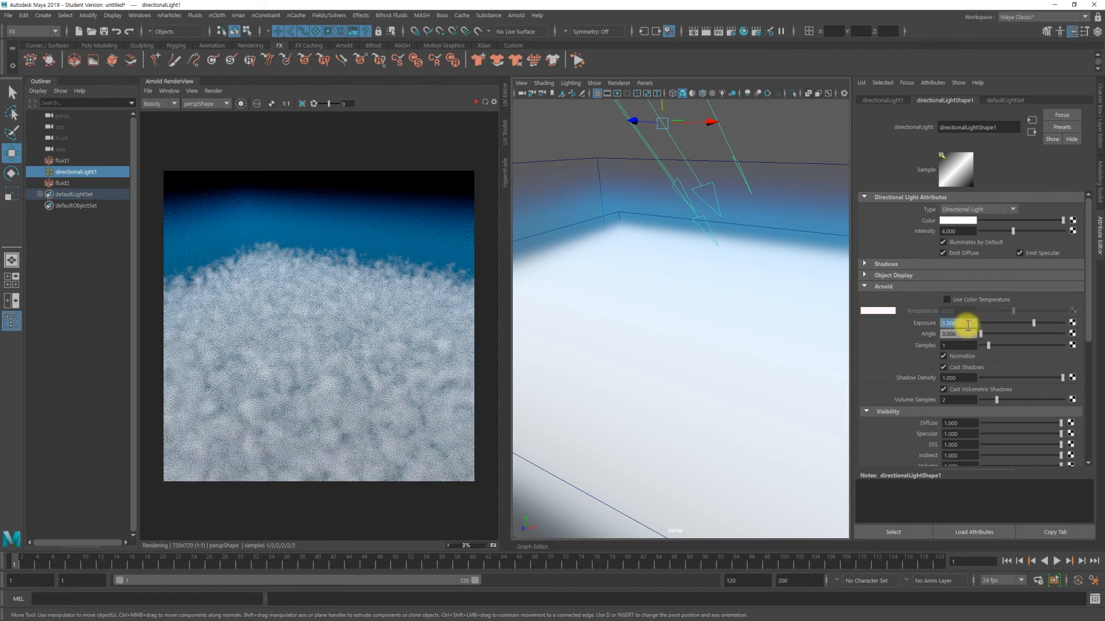
left_click(486, 101)
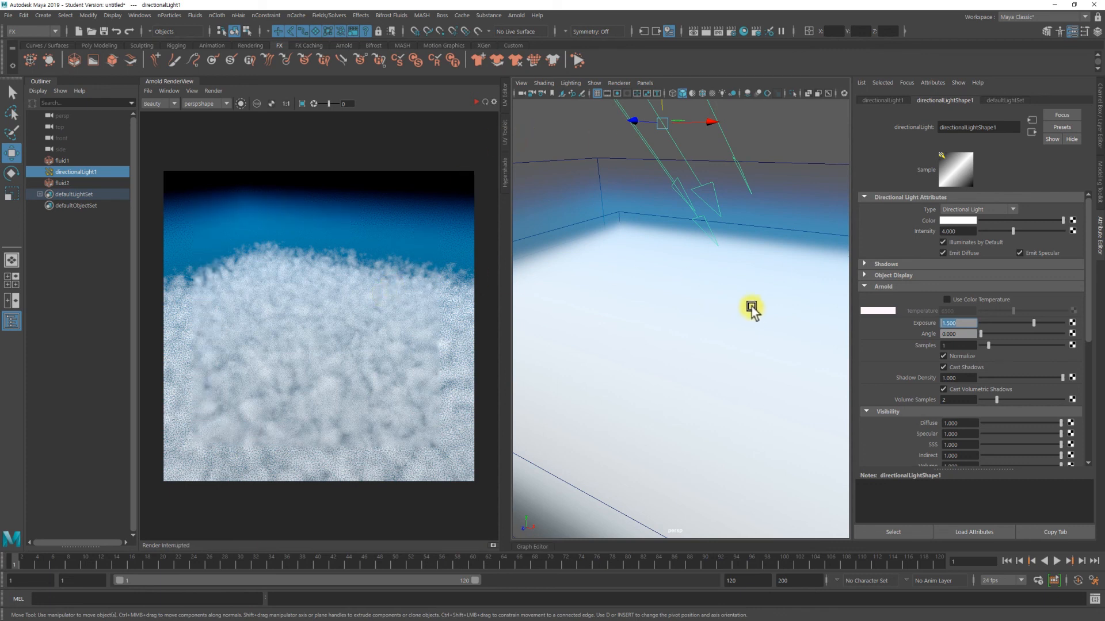
Render a straighter view across the cloud surface toward the horizon, with the blue atmosphere filling the sky.
middle_click_drag(750, 308, 729, 277, "alt")
left_click_drag(730, 278, 719, 299, "alt")
left_click(484, 101)
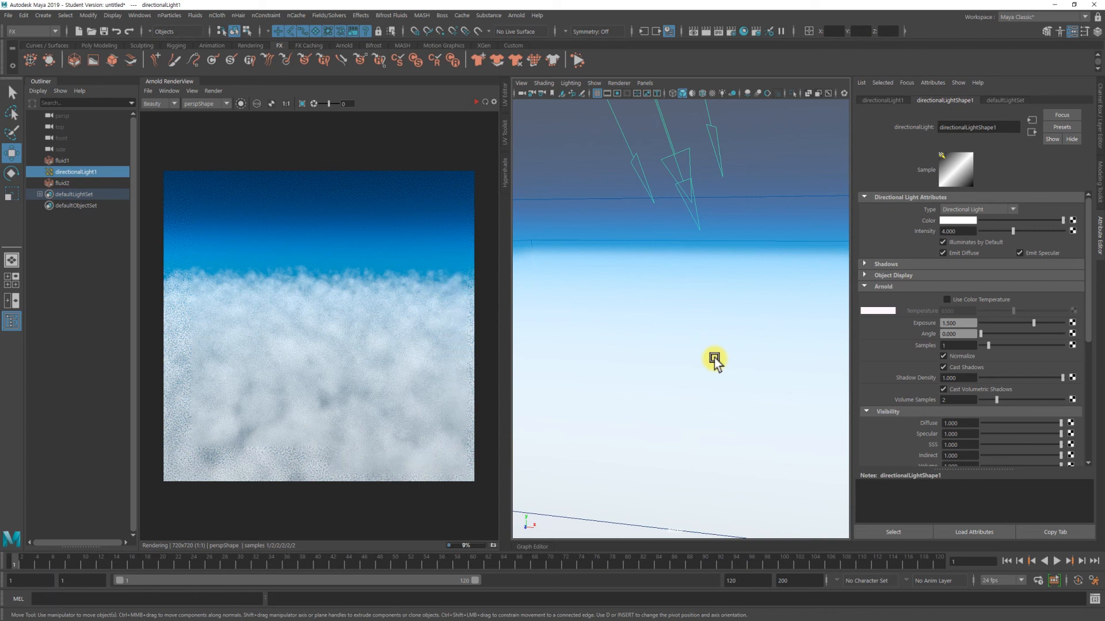
Select the first fluid container, fluid1, and bring up its Textures attributes.
middle_click_drag(893, 305, 64, 161)
left_click(64, 161)
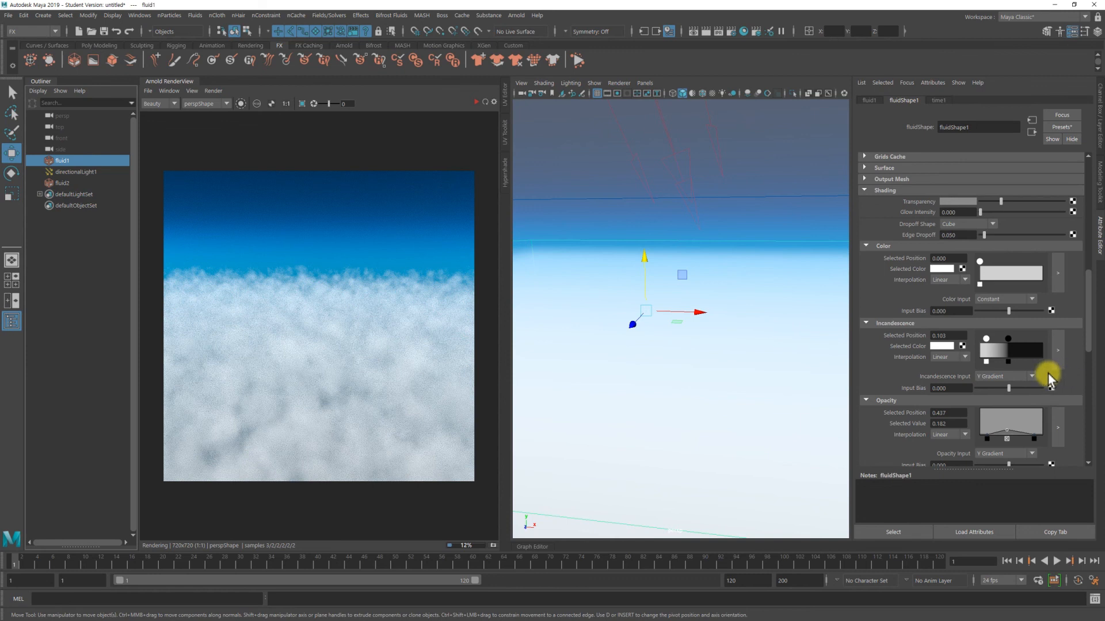
scroll(1048, 374, "down", 10)
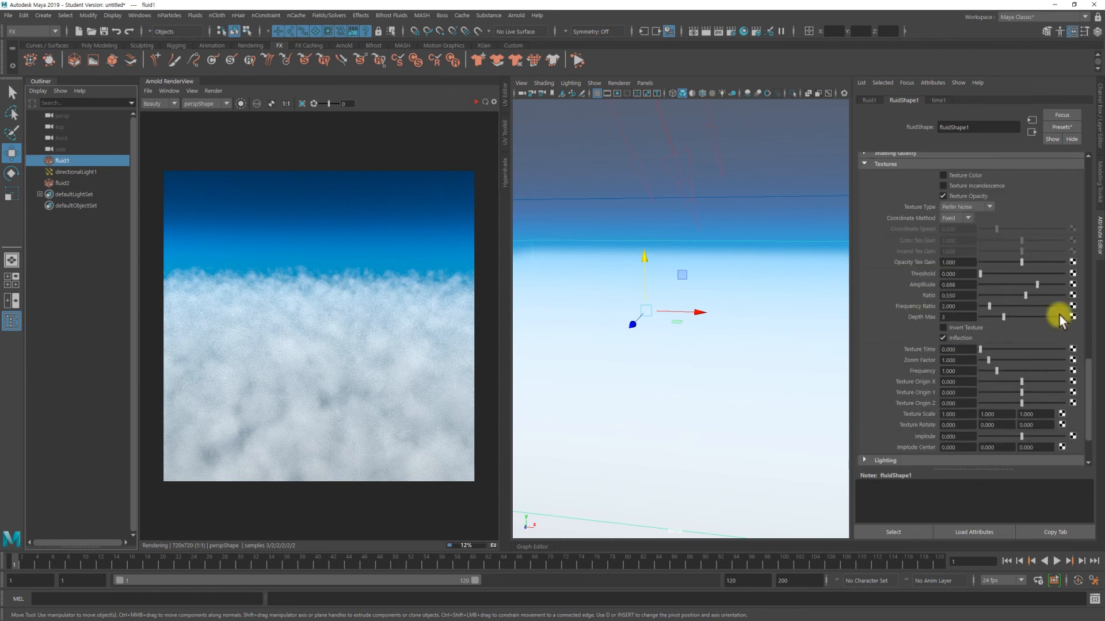